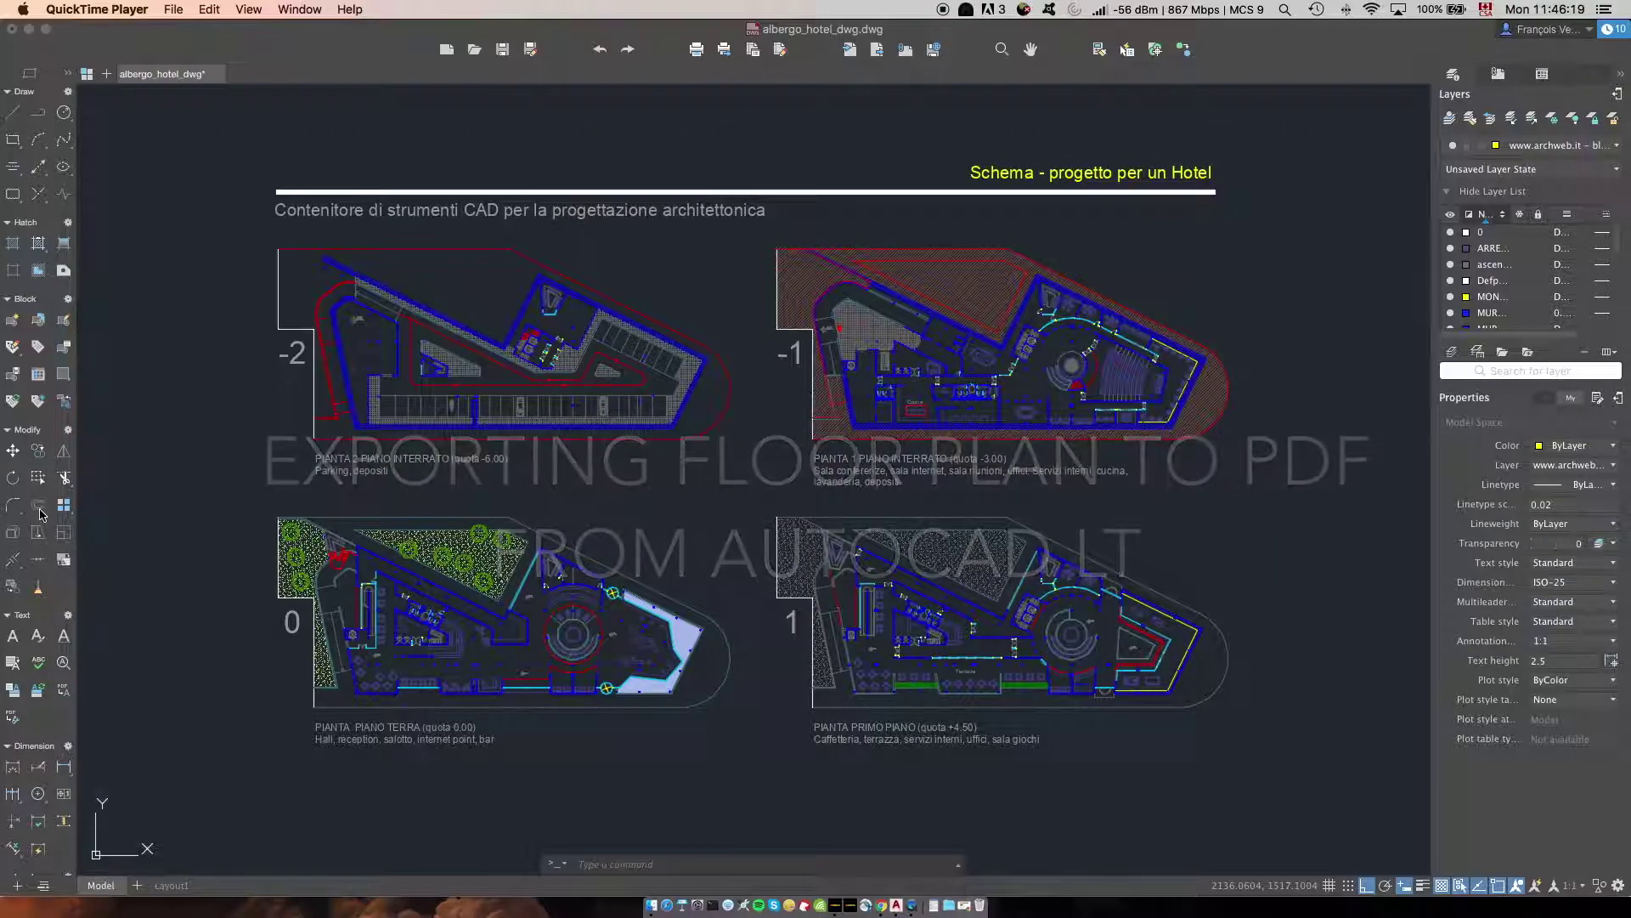
- Start MOVE, then zoom and pan until ground-floor plan 0 and its title fill the view
left_click(12, 456)
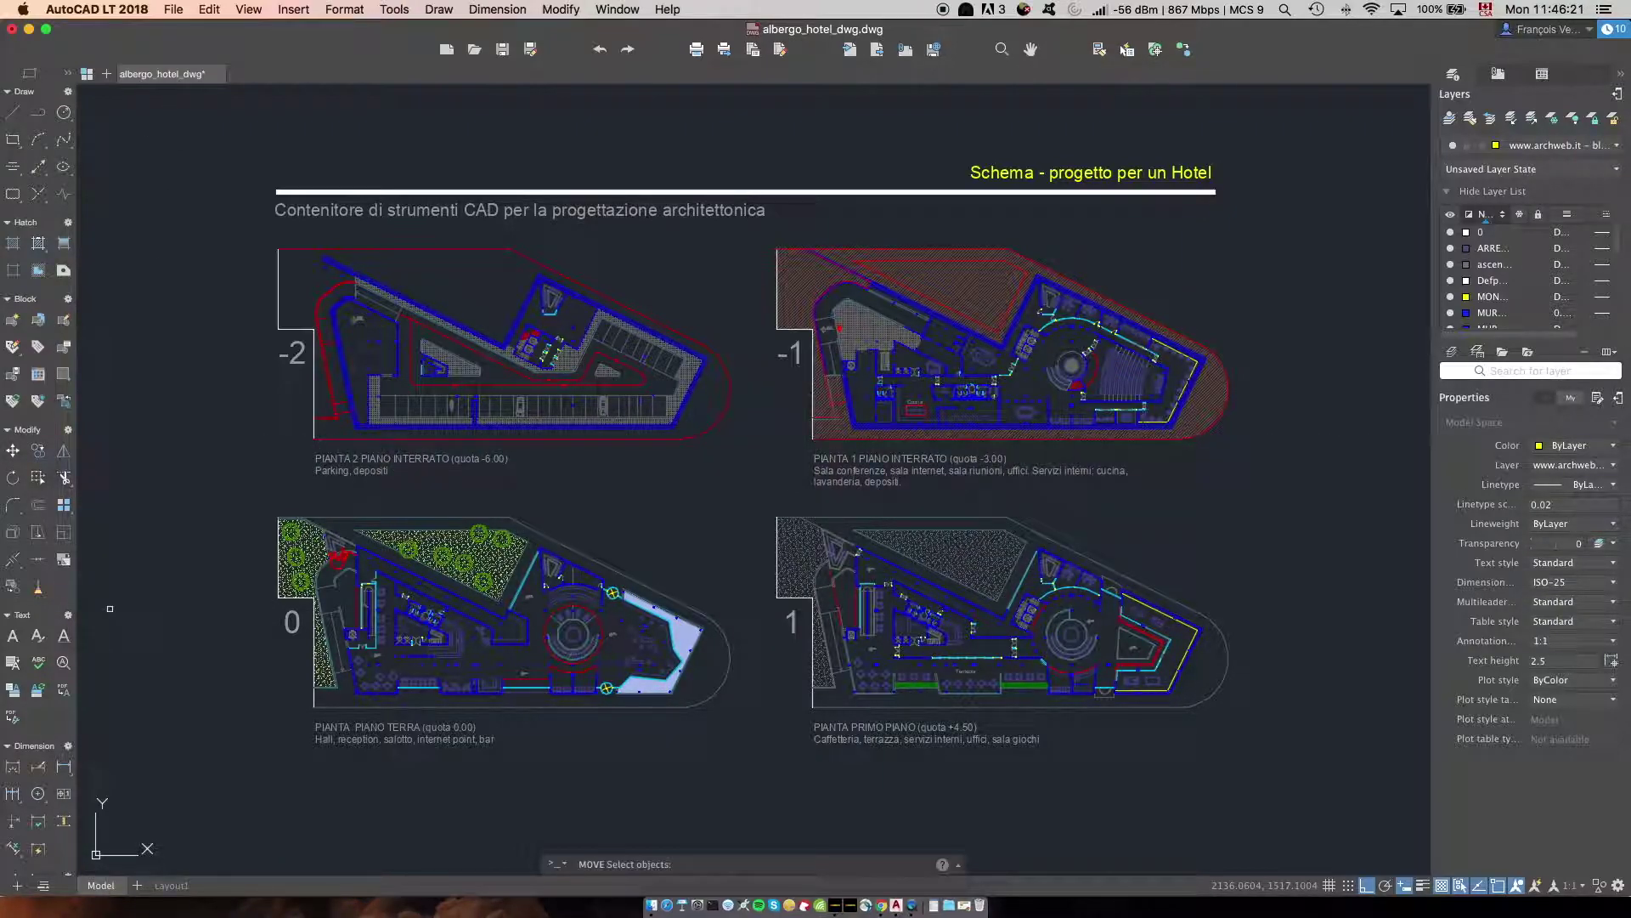
scroll(355, 615, "up", 3)
scroll(385, 592, "up", 2)
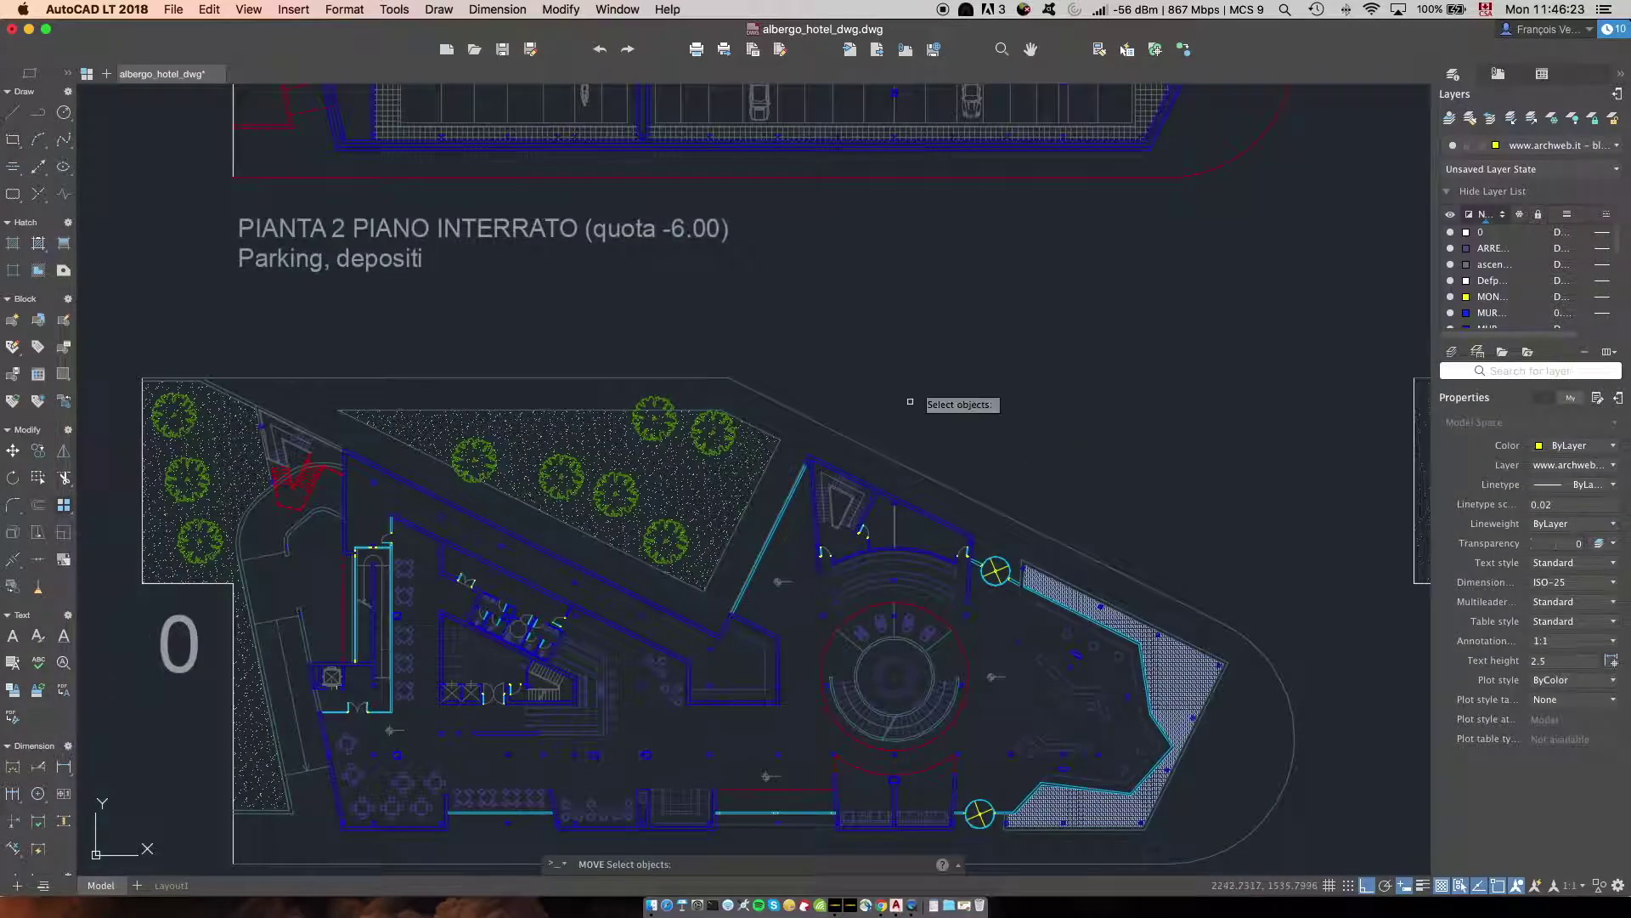
mouse_move(917, 368)
middle_mouse_down()
mouse_move(1041, 303)
mouse_move(969, 182)
mouse_move(999, 245)
middle_mouse_up()
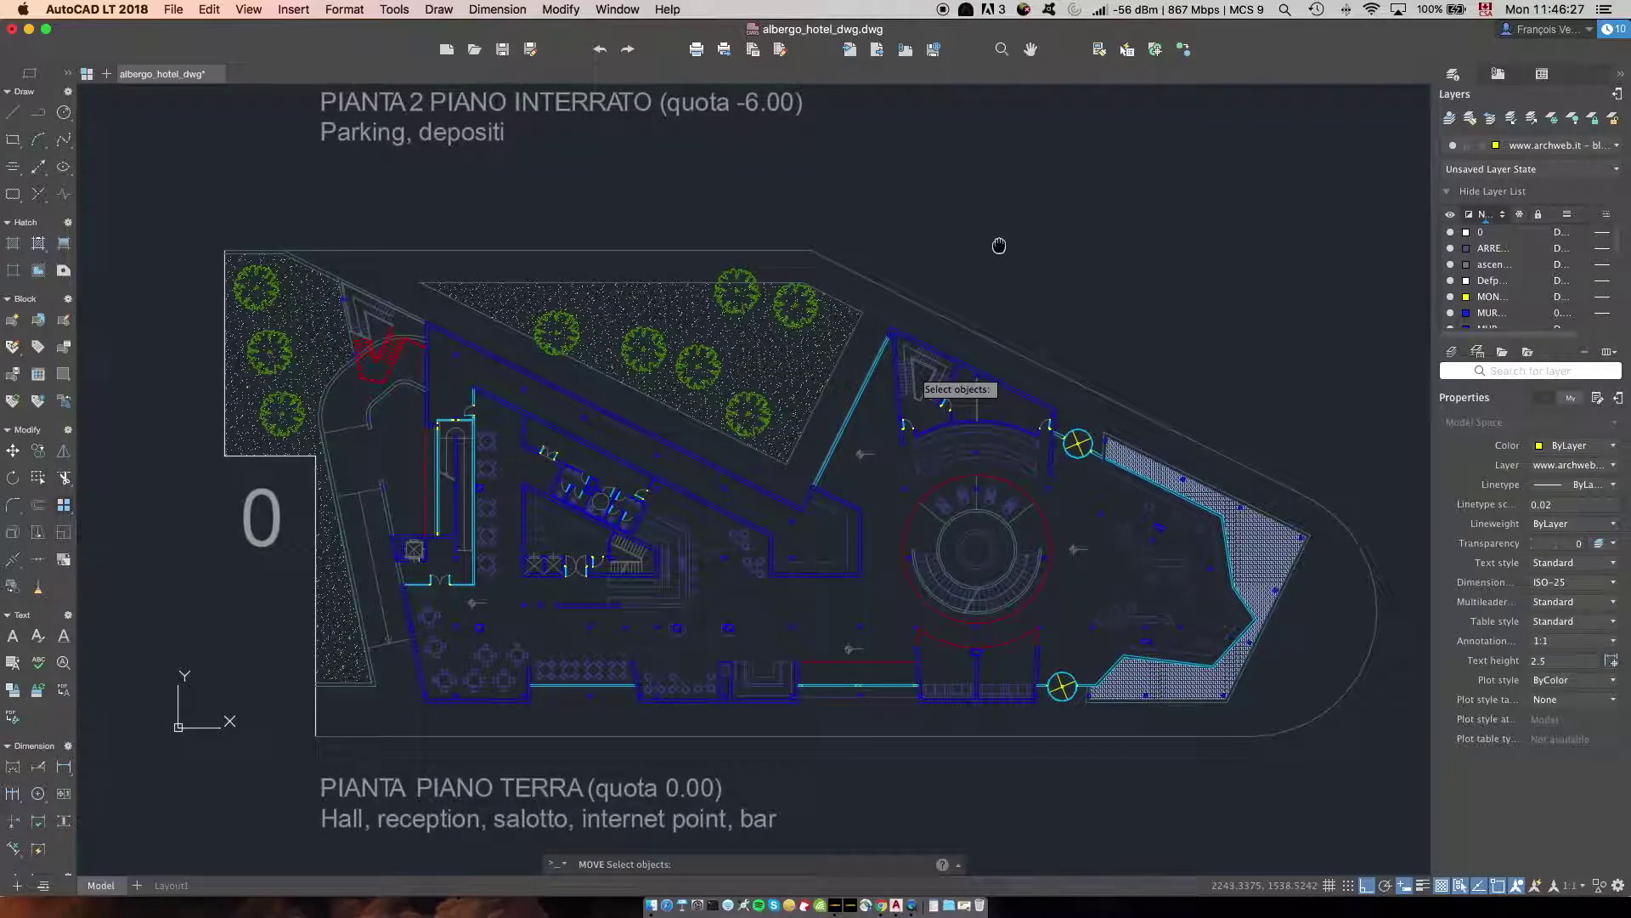
- Cancel the move and use DIM to dimension the plan's left edge vertically at 45,26
key("Escape")
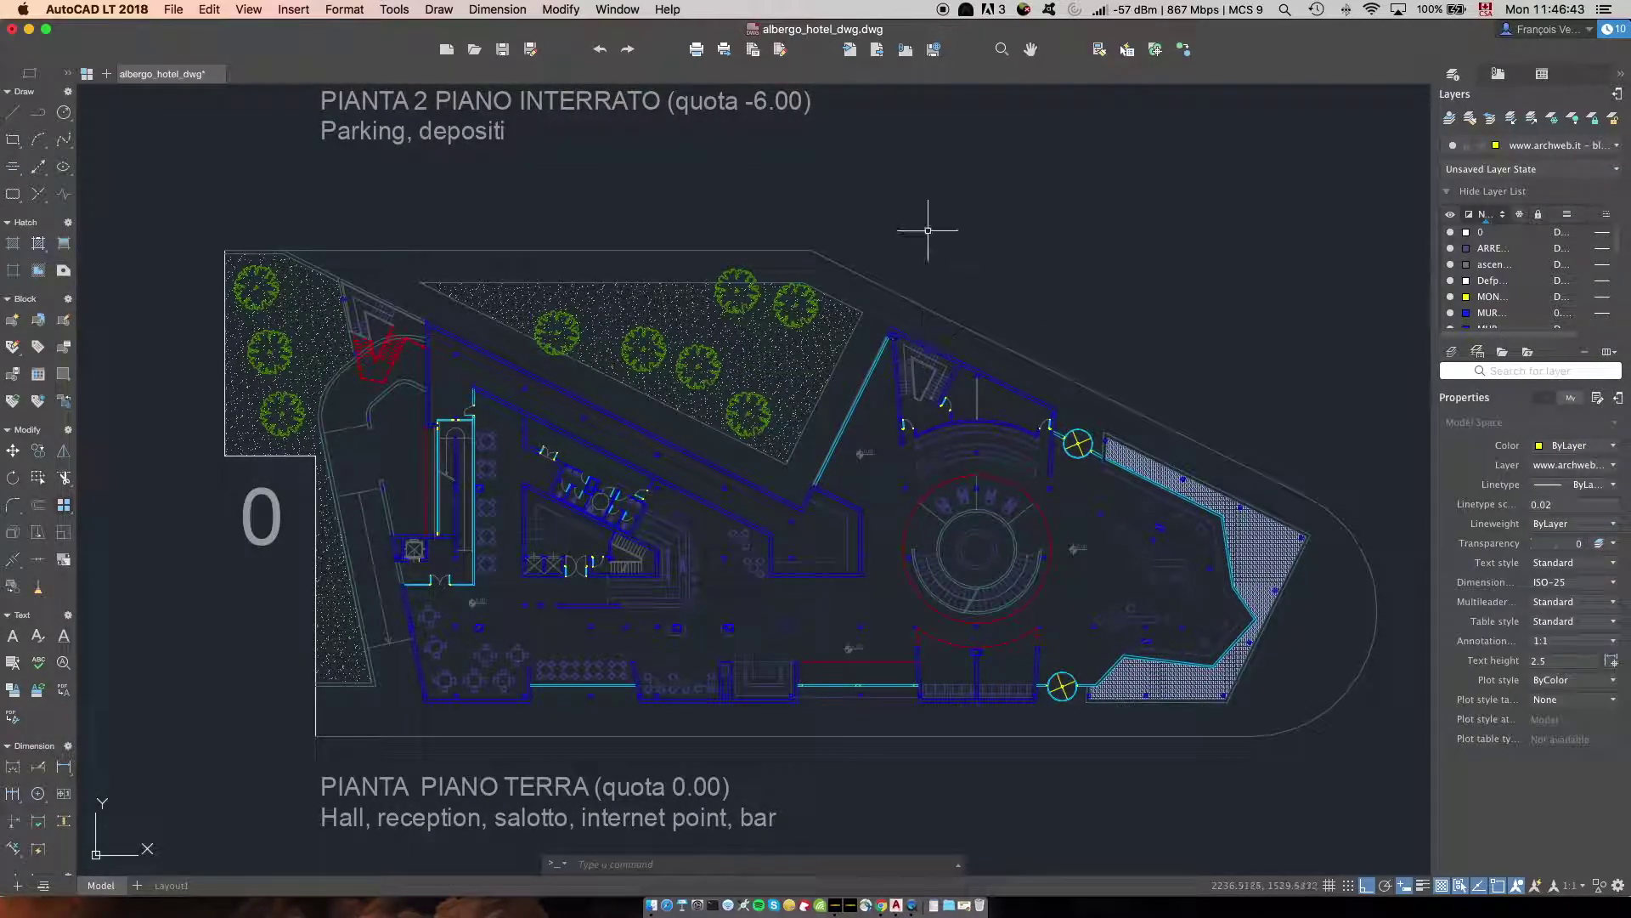
type("dim")
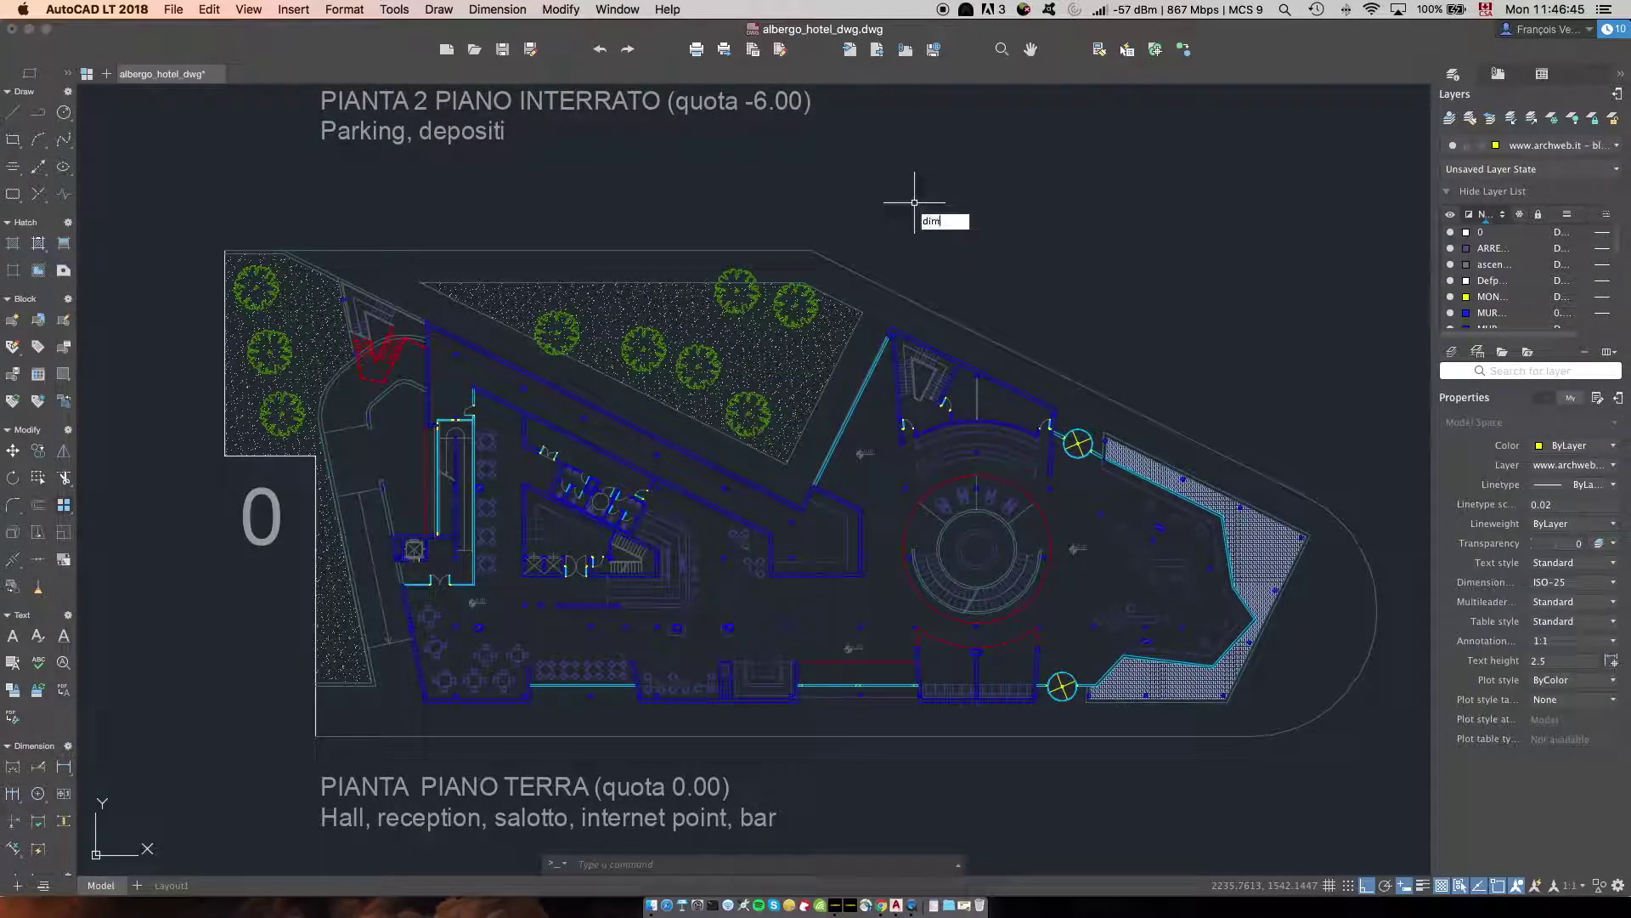
key("Return")
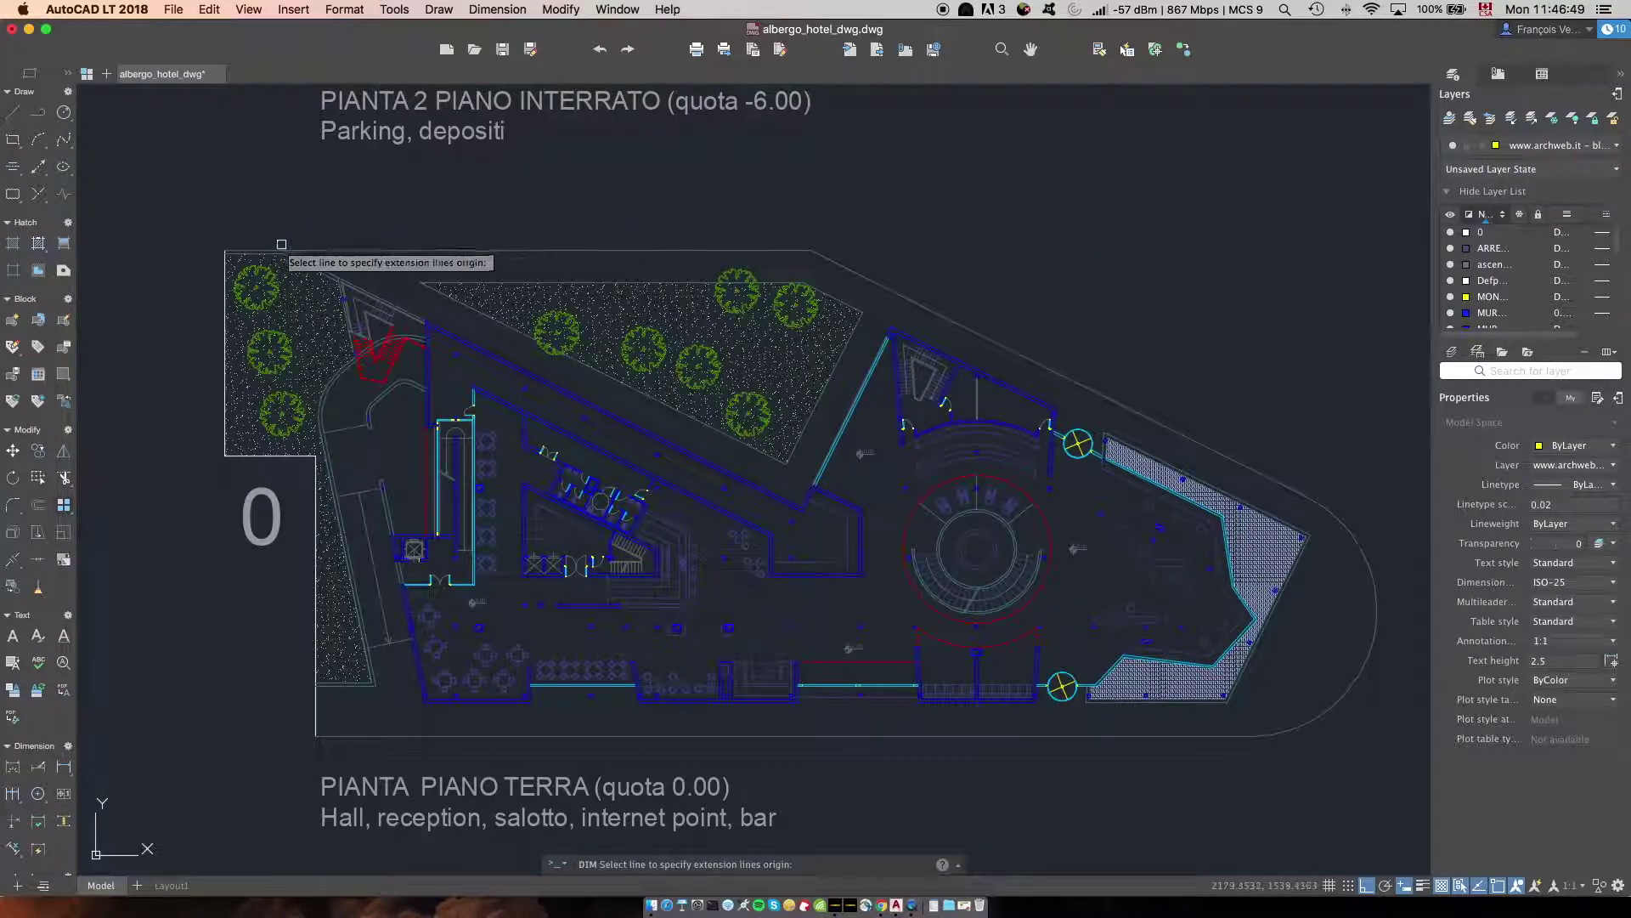
left_click(219, 241)
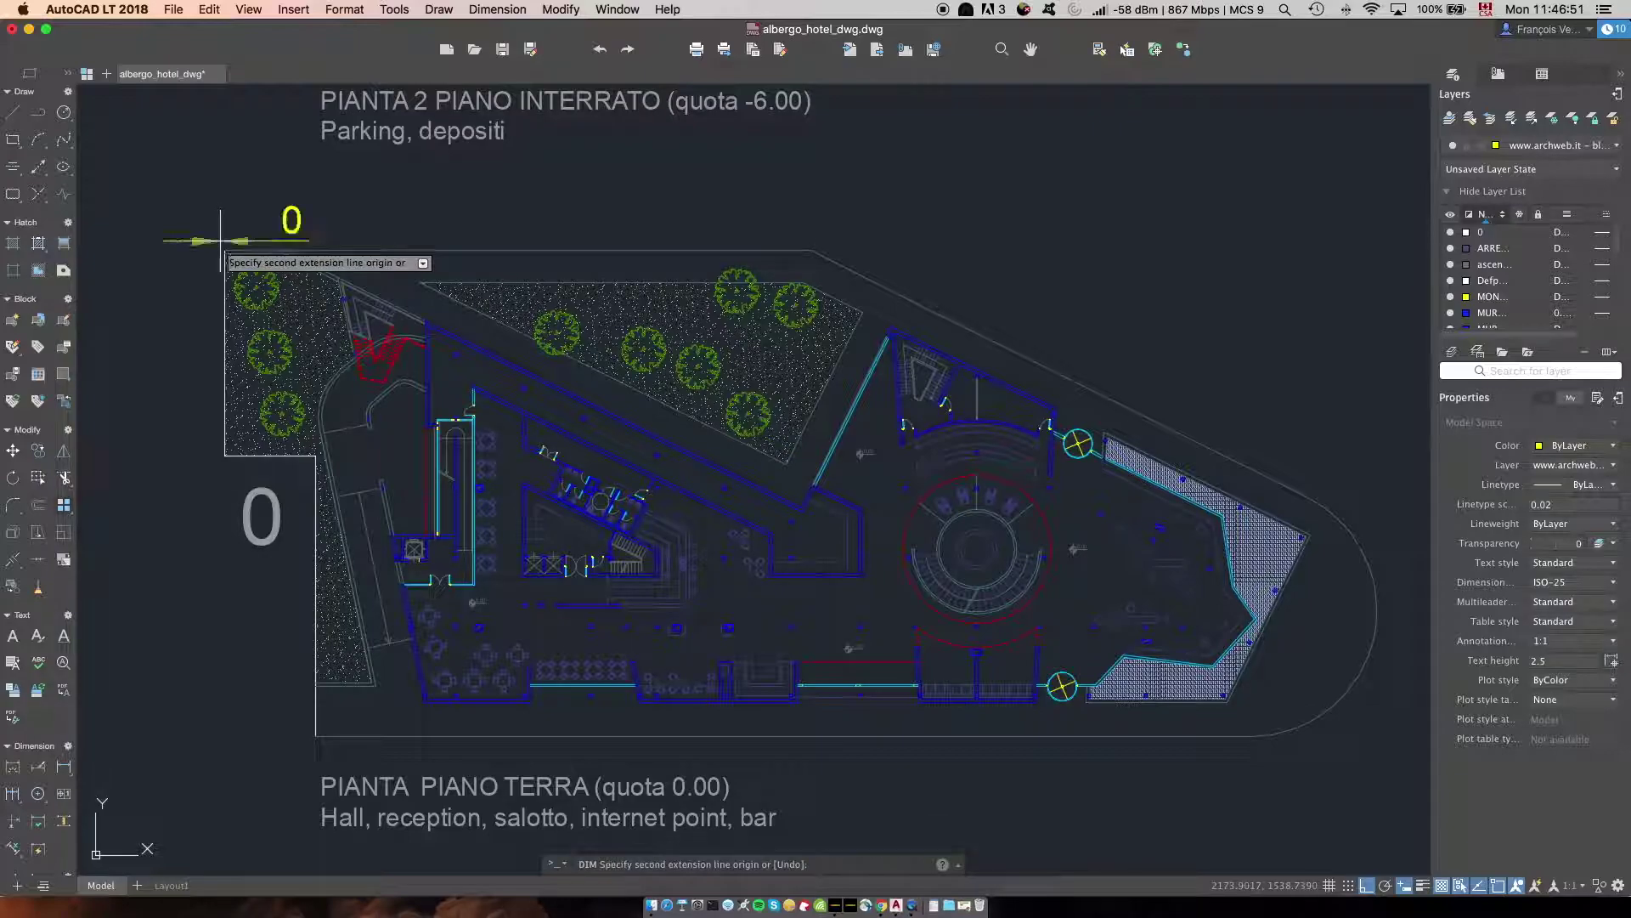
left_click(223, 749)
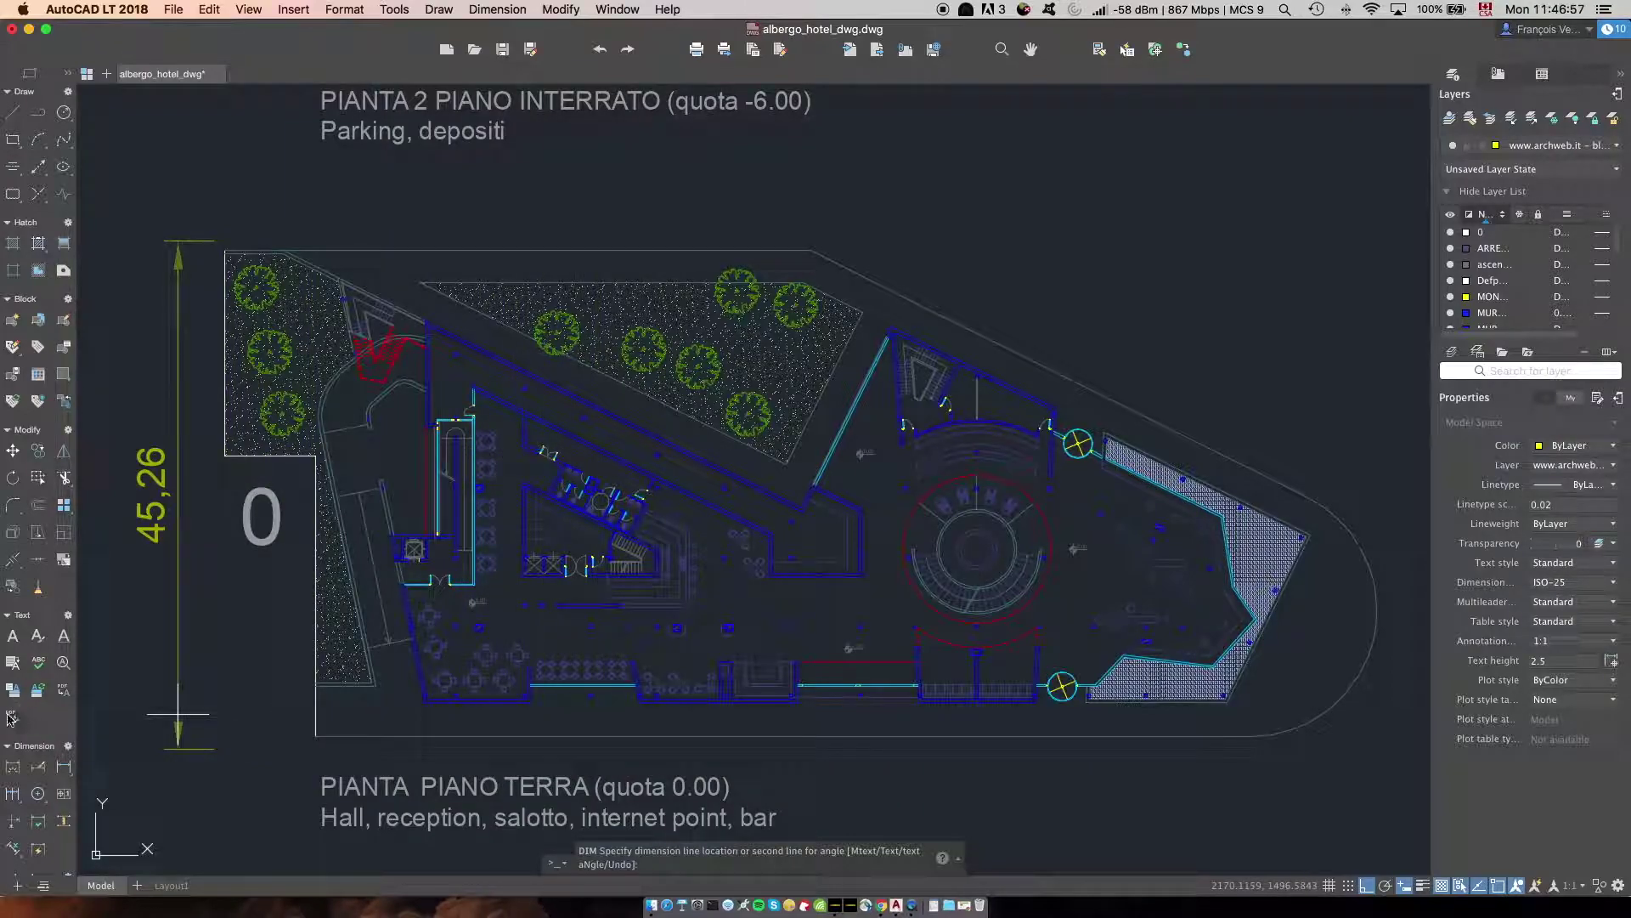
left_click(136, 748)
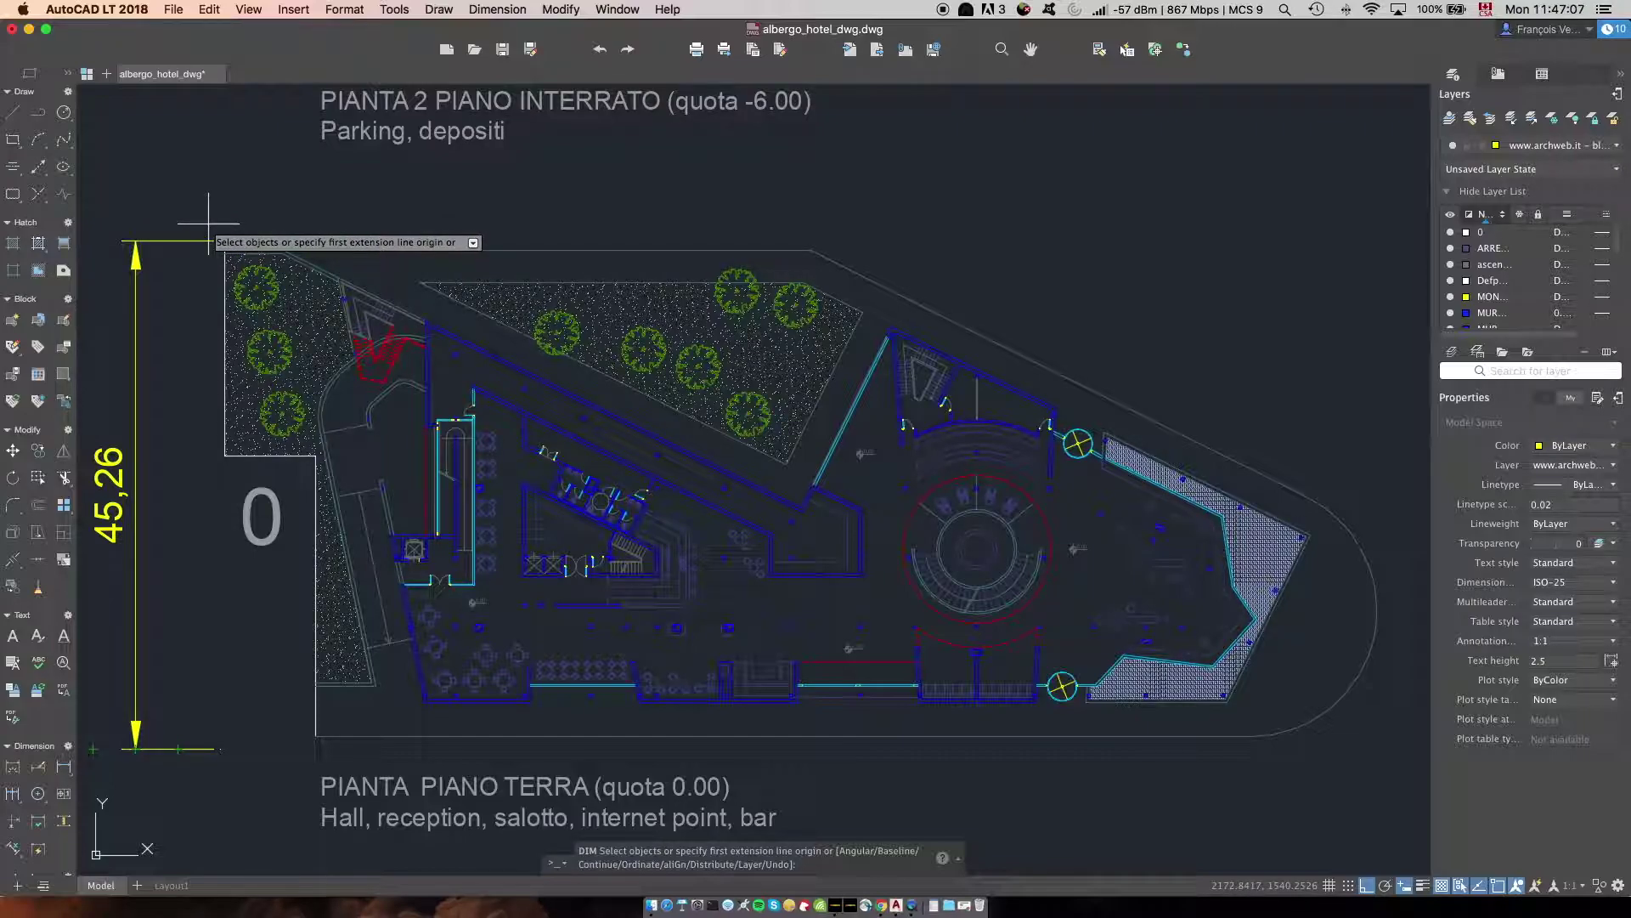
- Place a first horizontal 103,96 dimension above the plan's top edge
key("Escape")
type("dim")
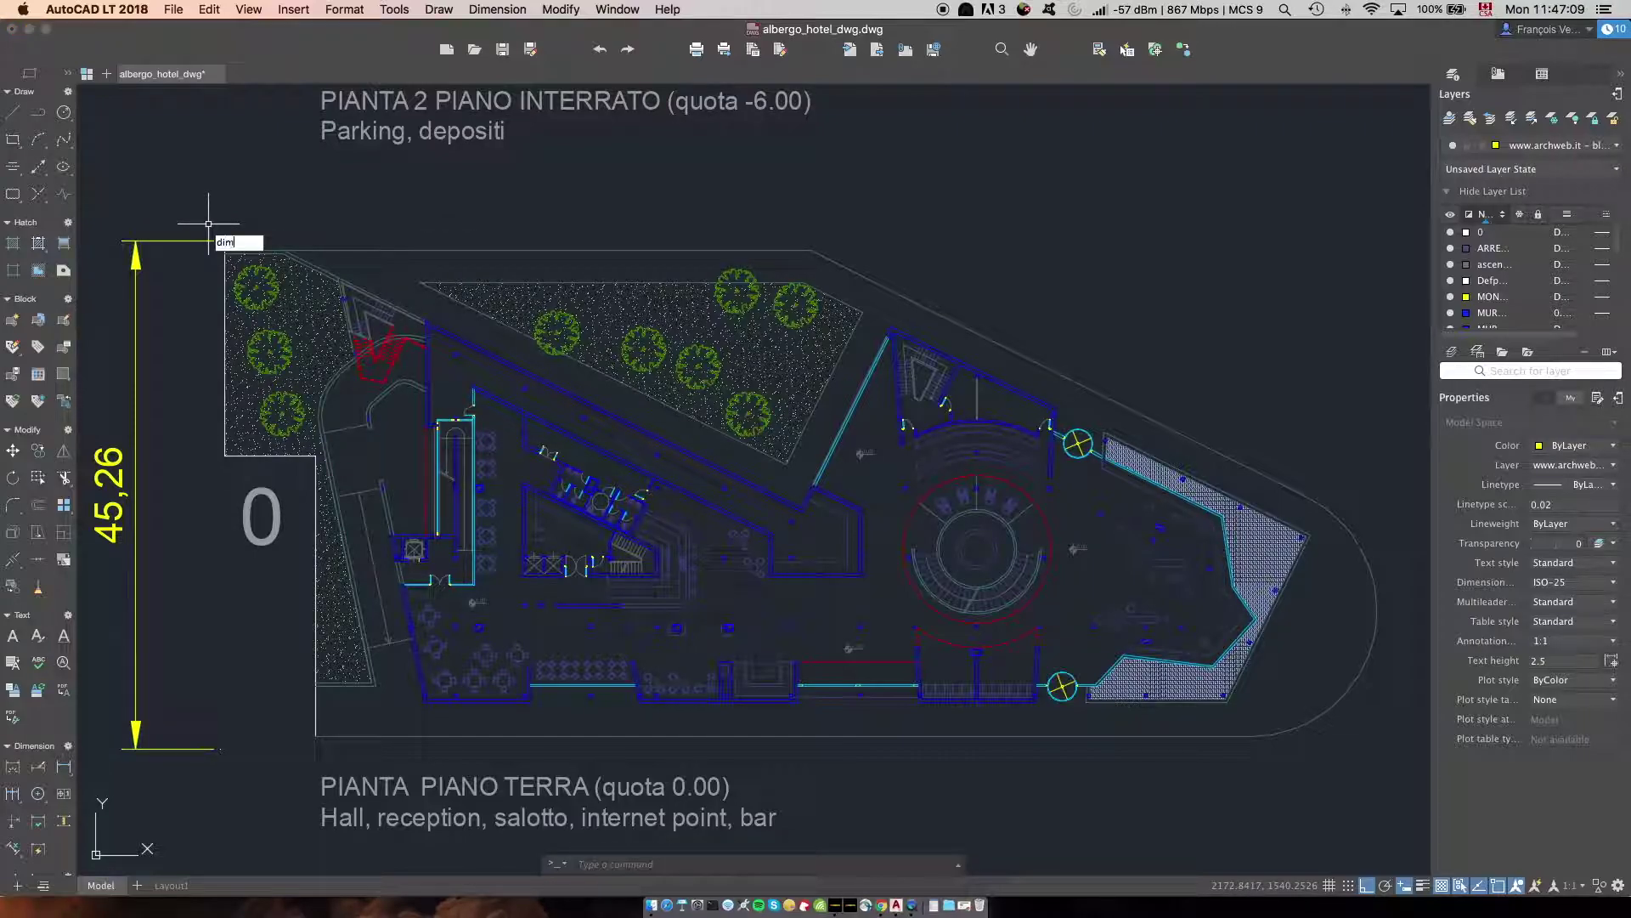
key("Return")
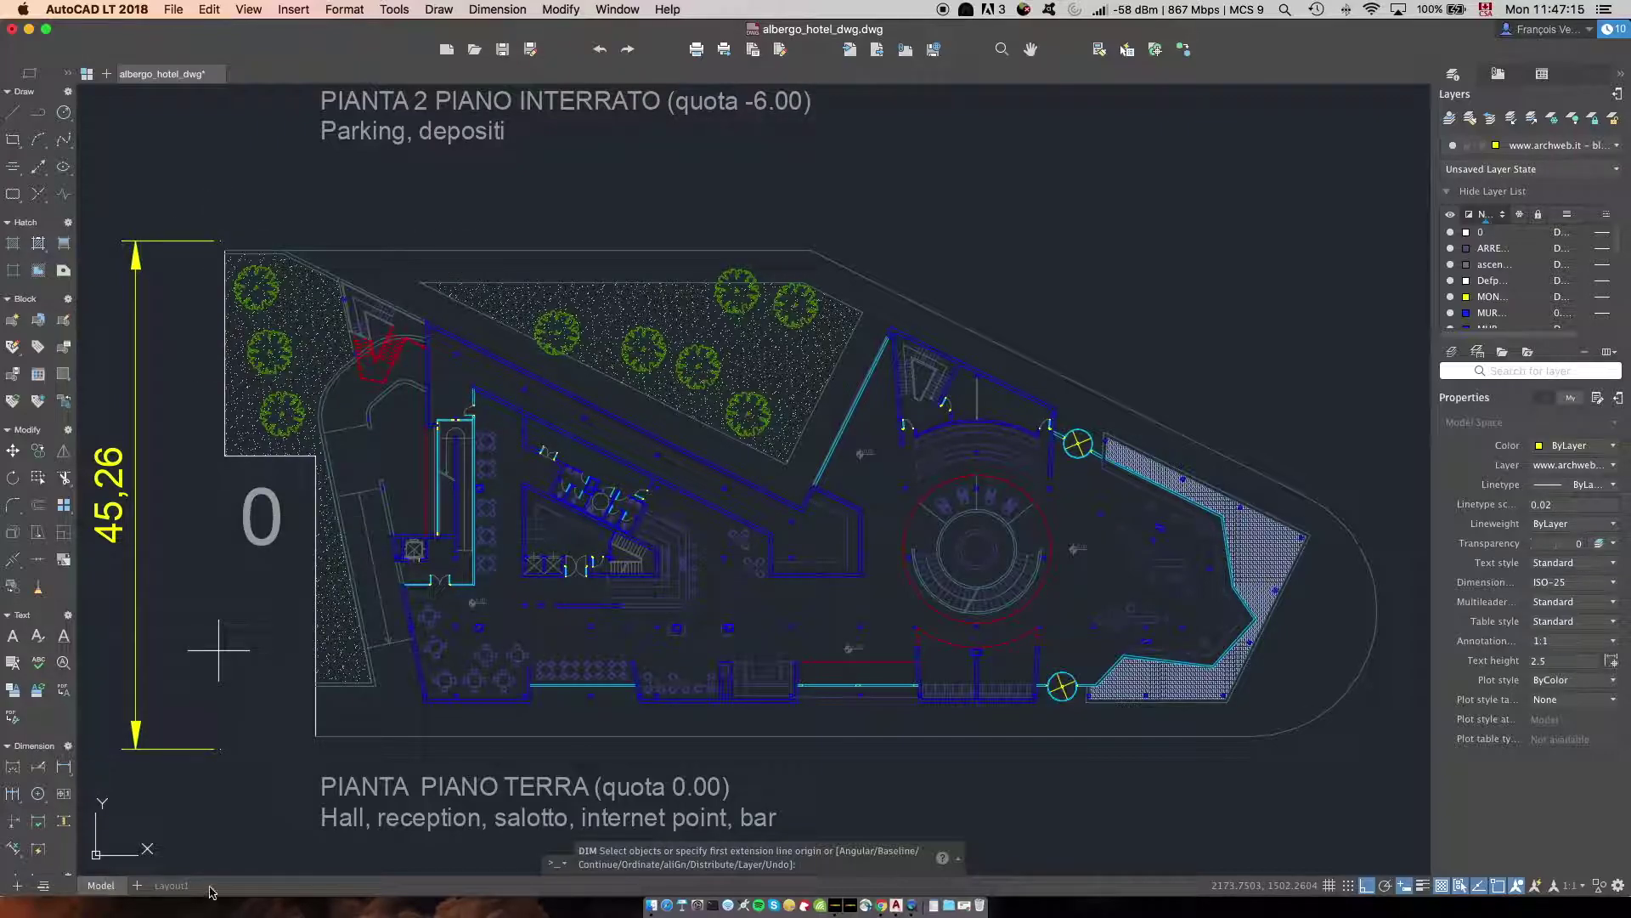
left_click(207, 224)
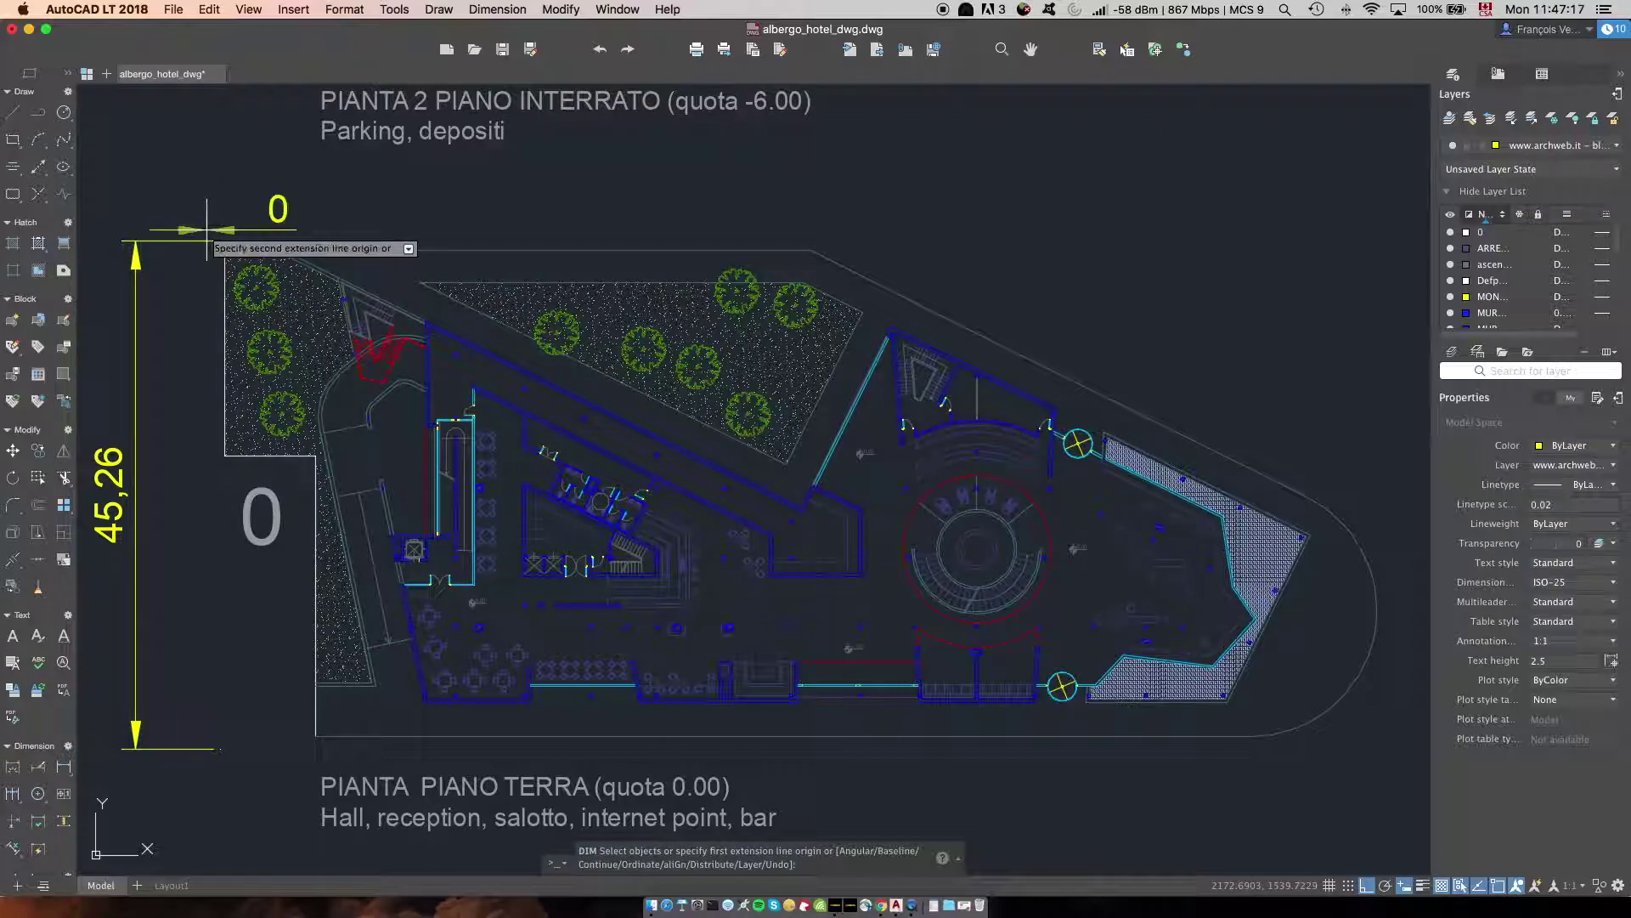
left_click(1375, 247)
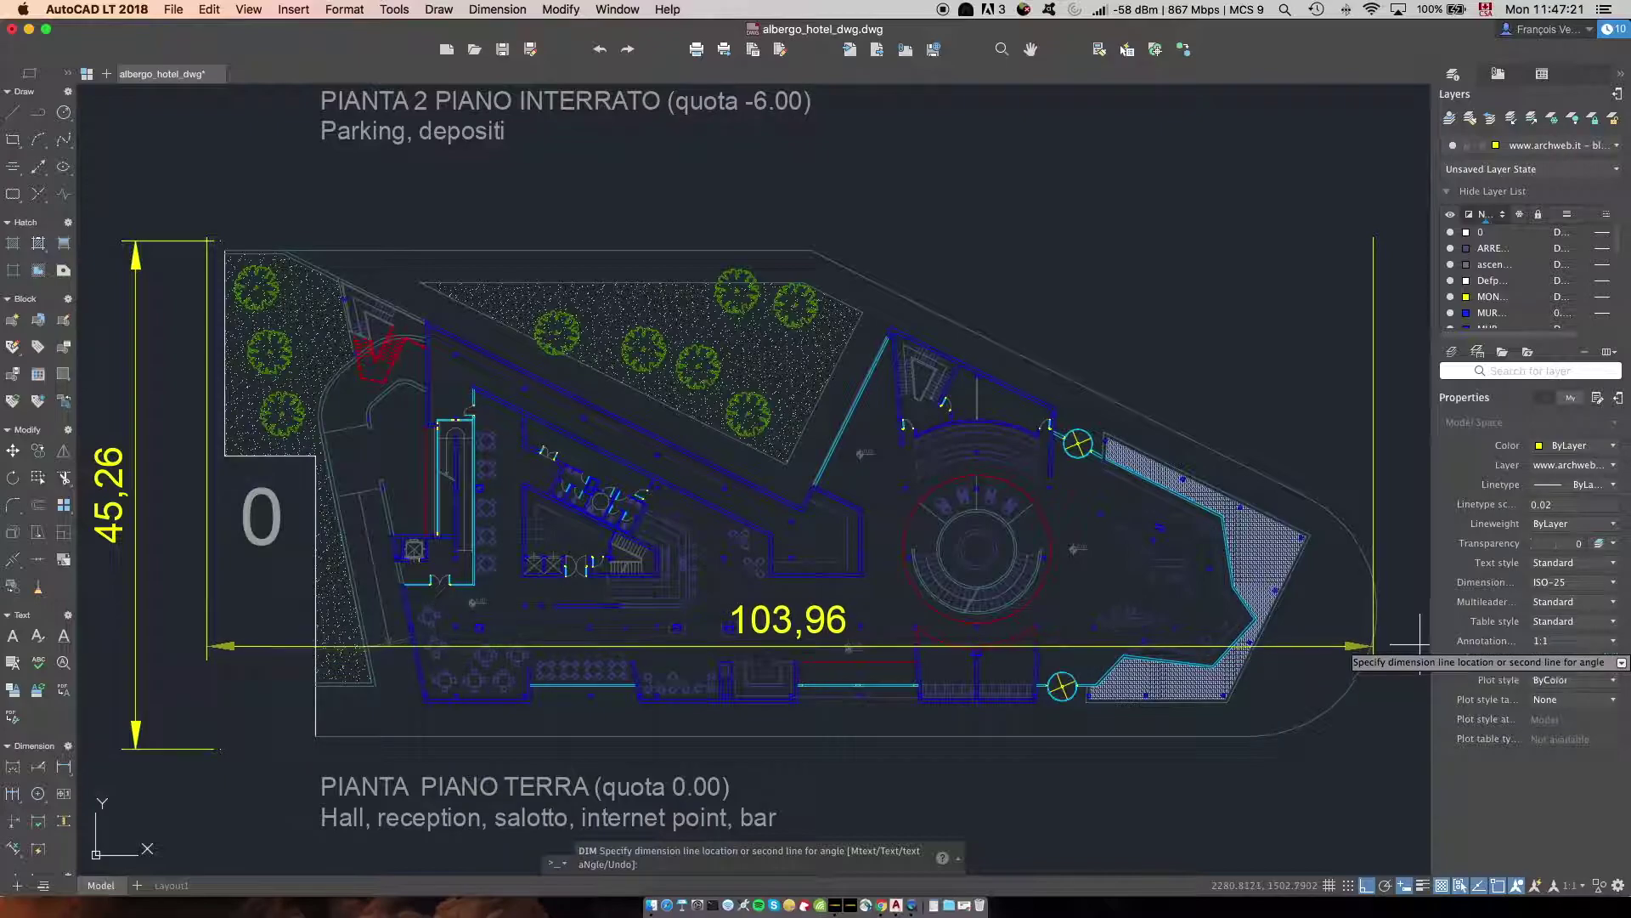
left_click(1383, 242)
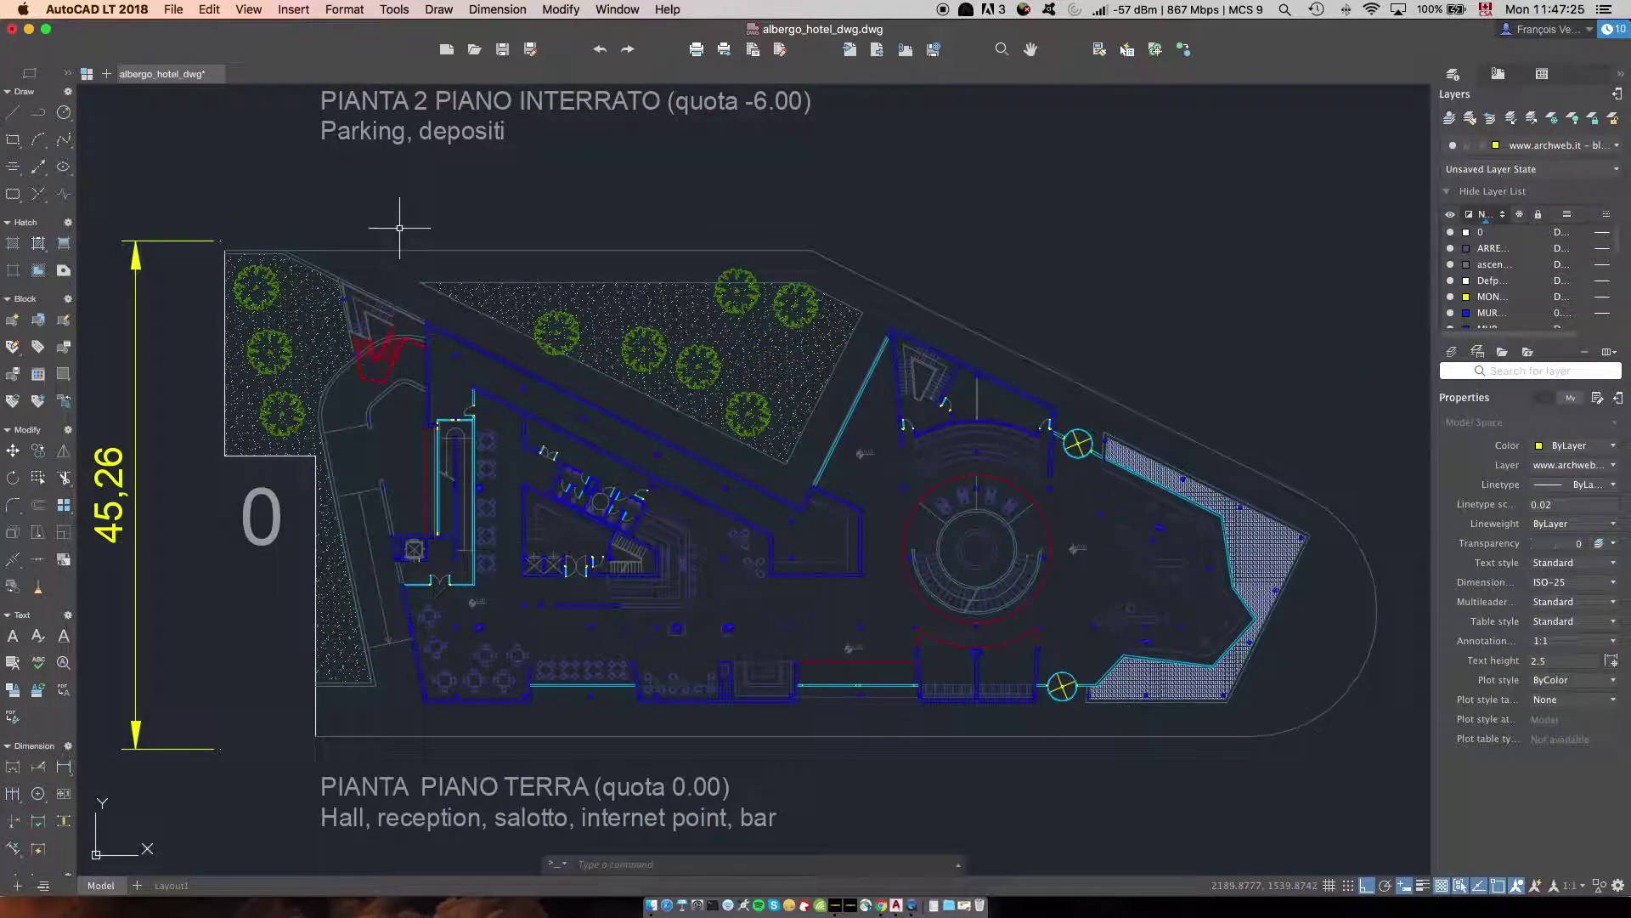
- Redo it as a 106 dimension spanning the full plan width, then run PRINT
type("dim")
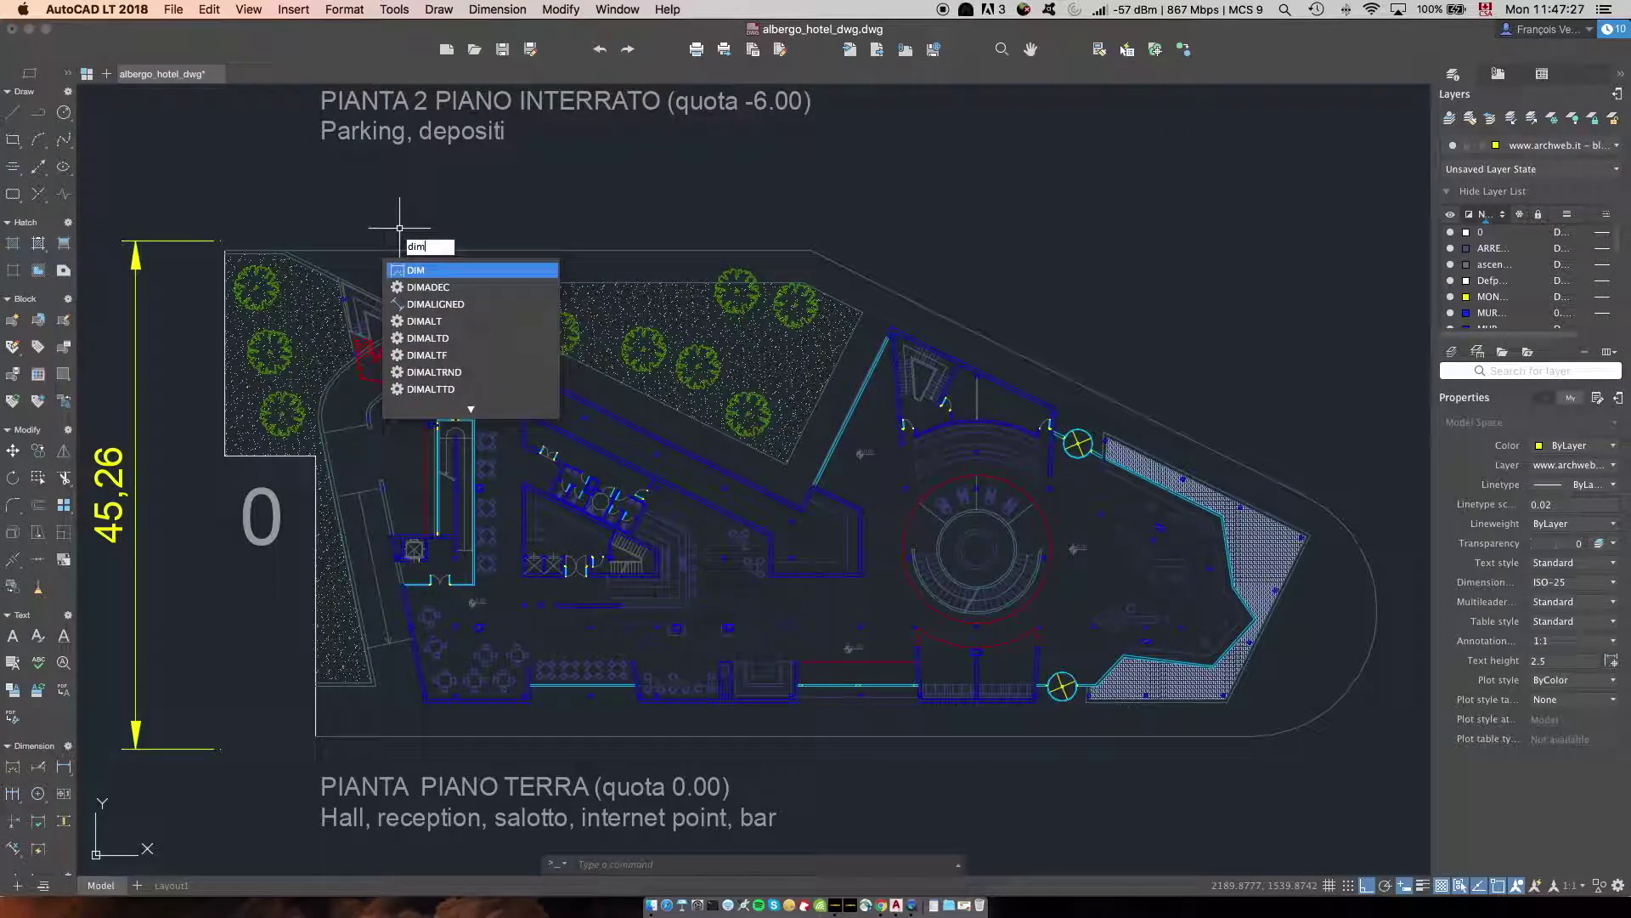
key("Return")
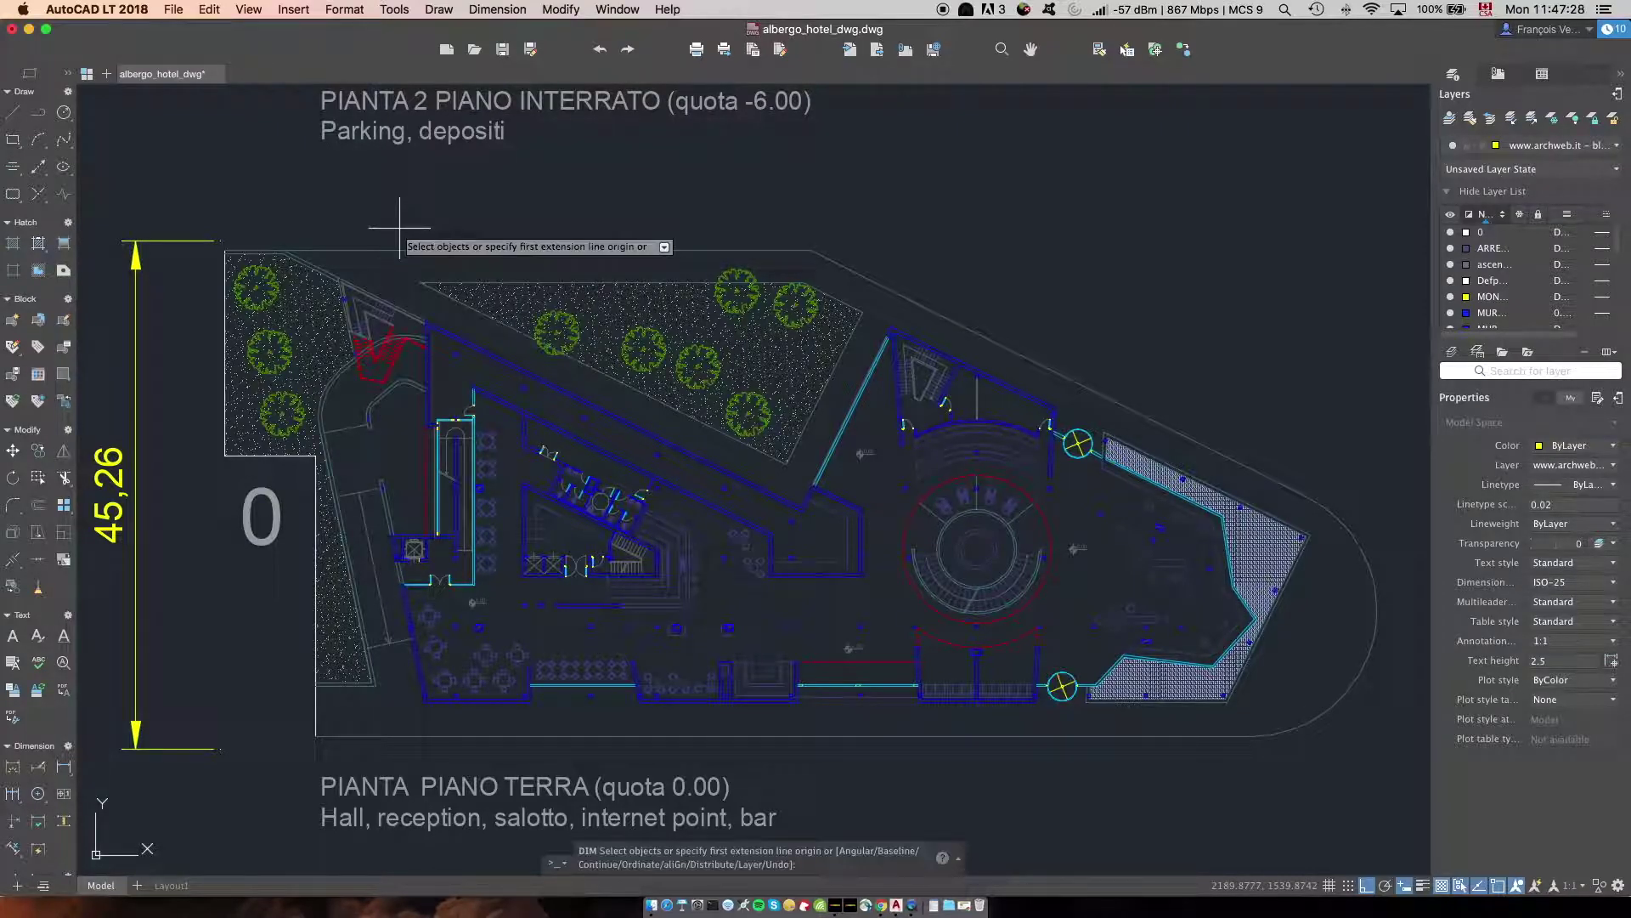
left_click(208, 229)
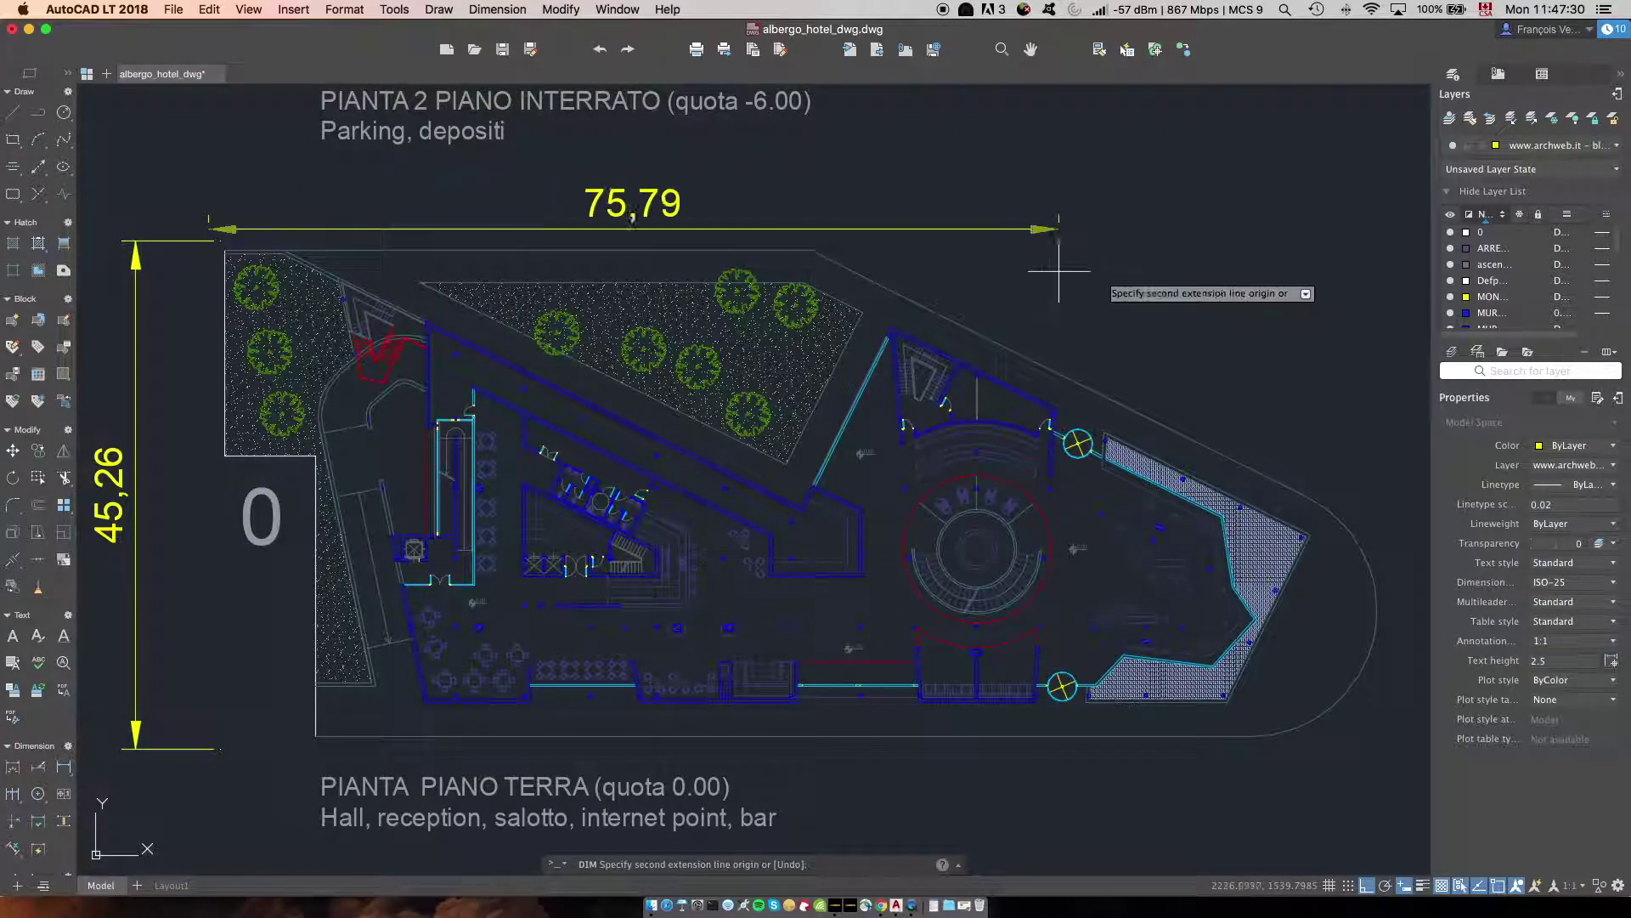
left_click(1397, 255)
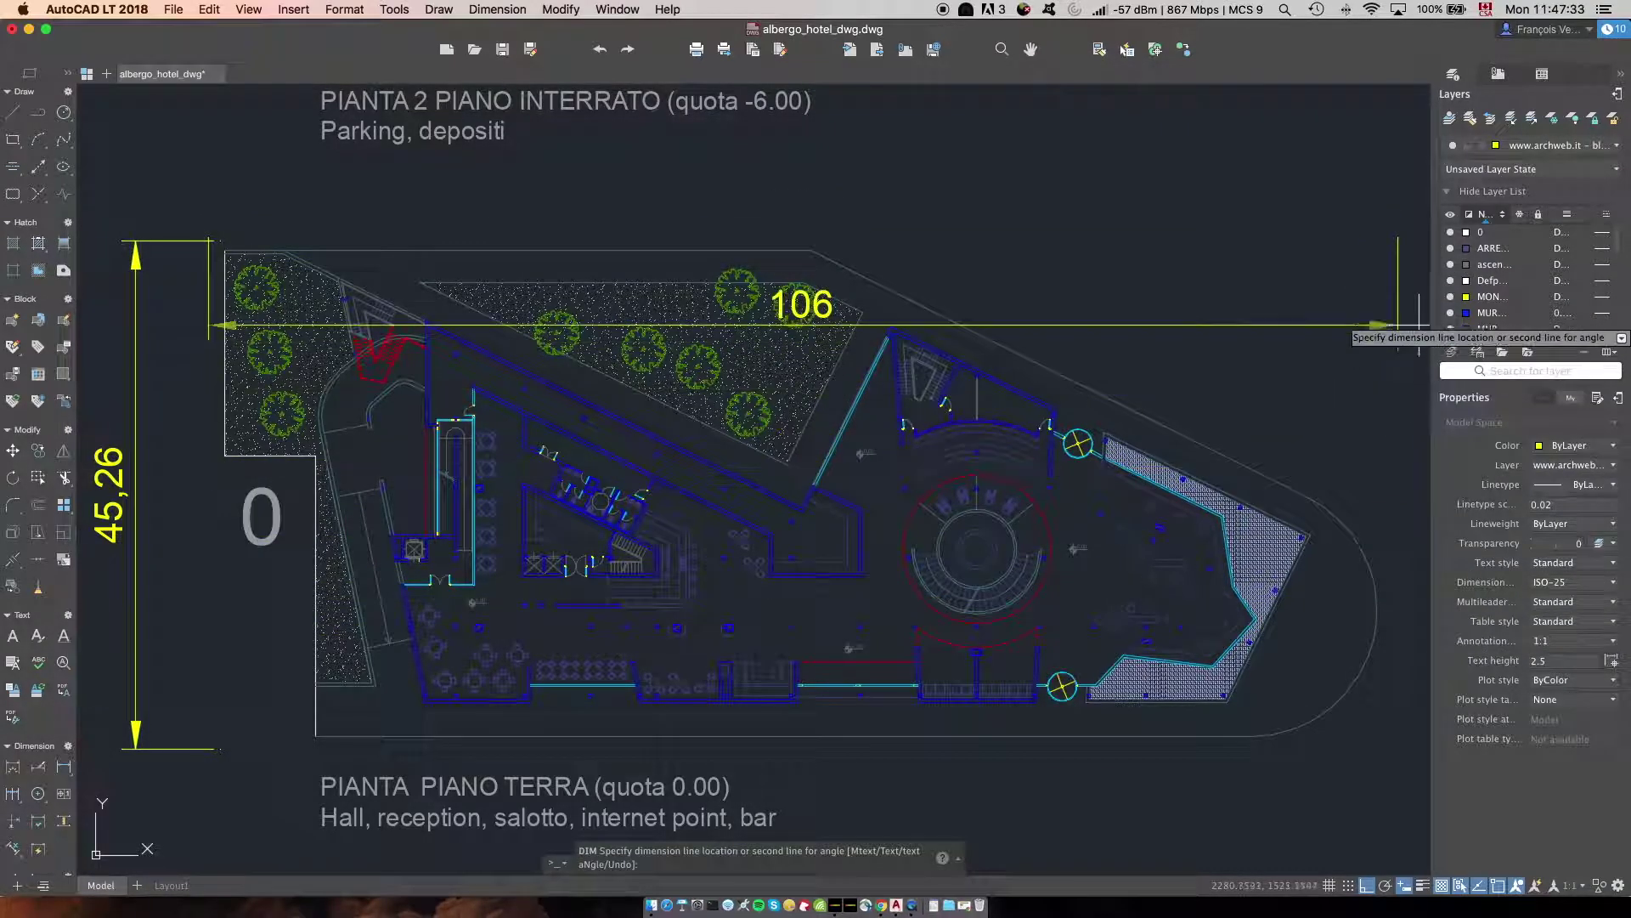
left_click(1413, 198)
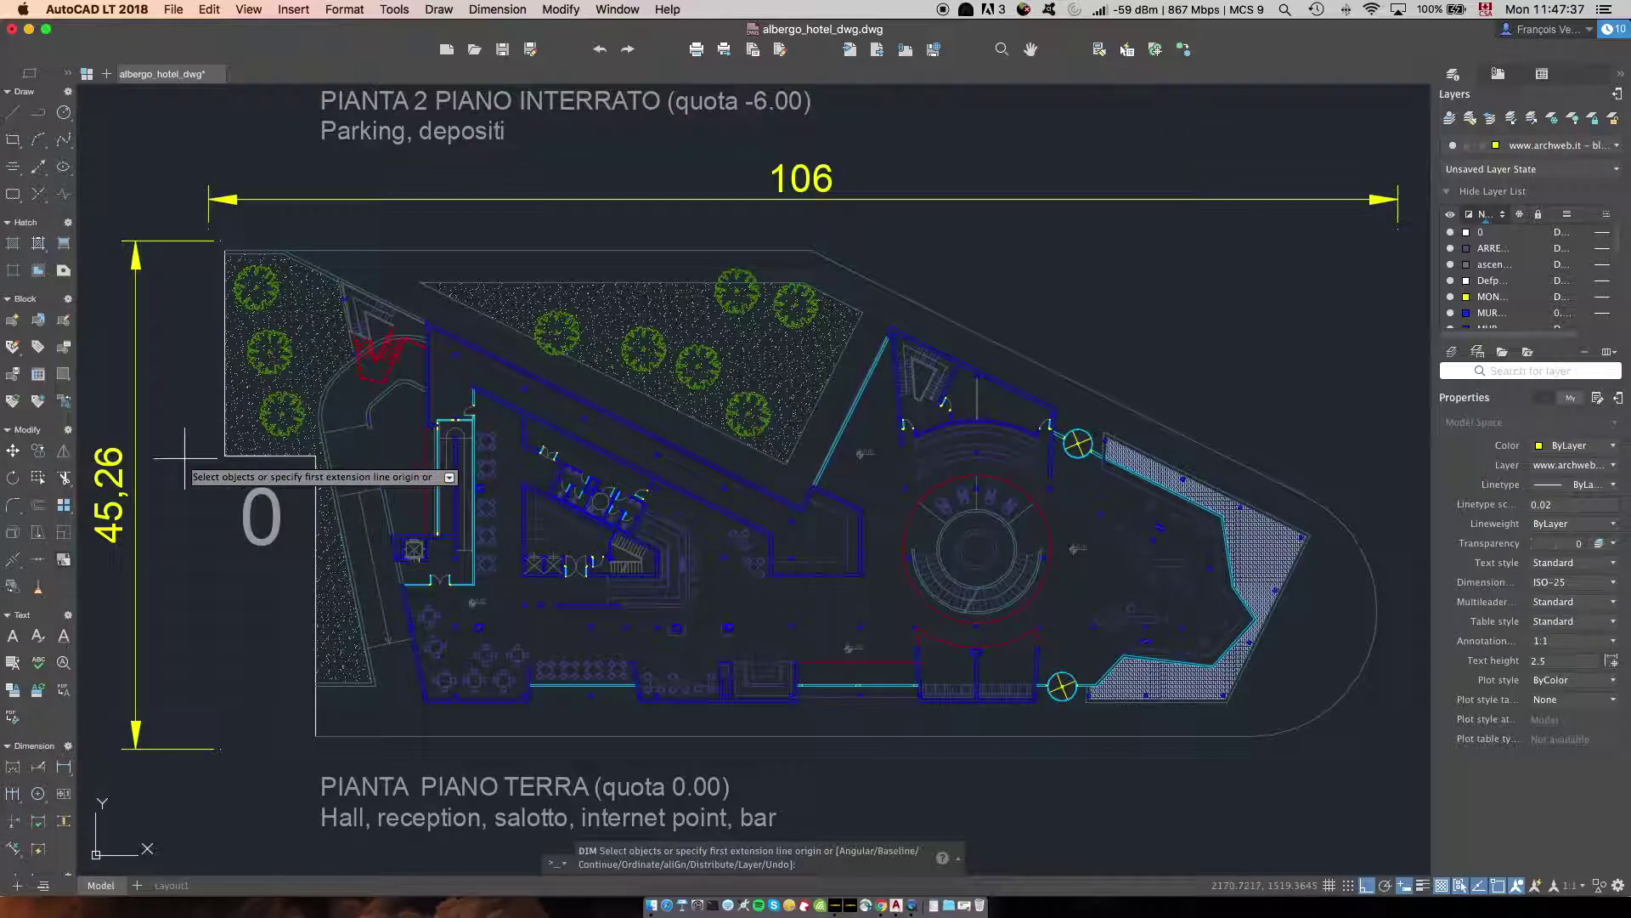
key("Escape")
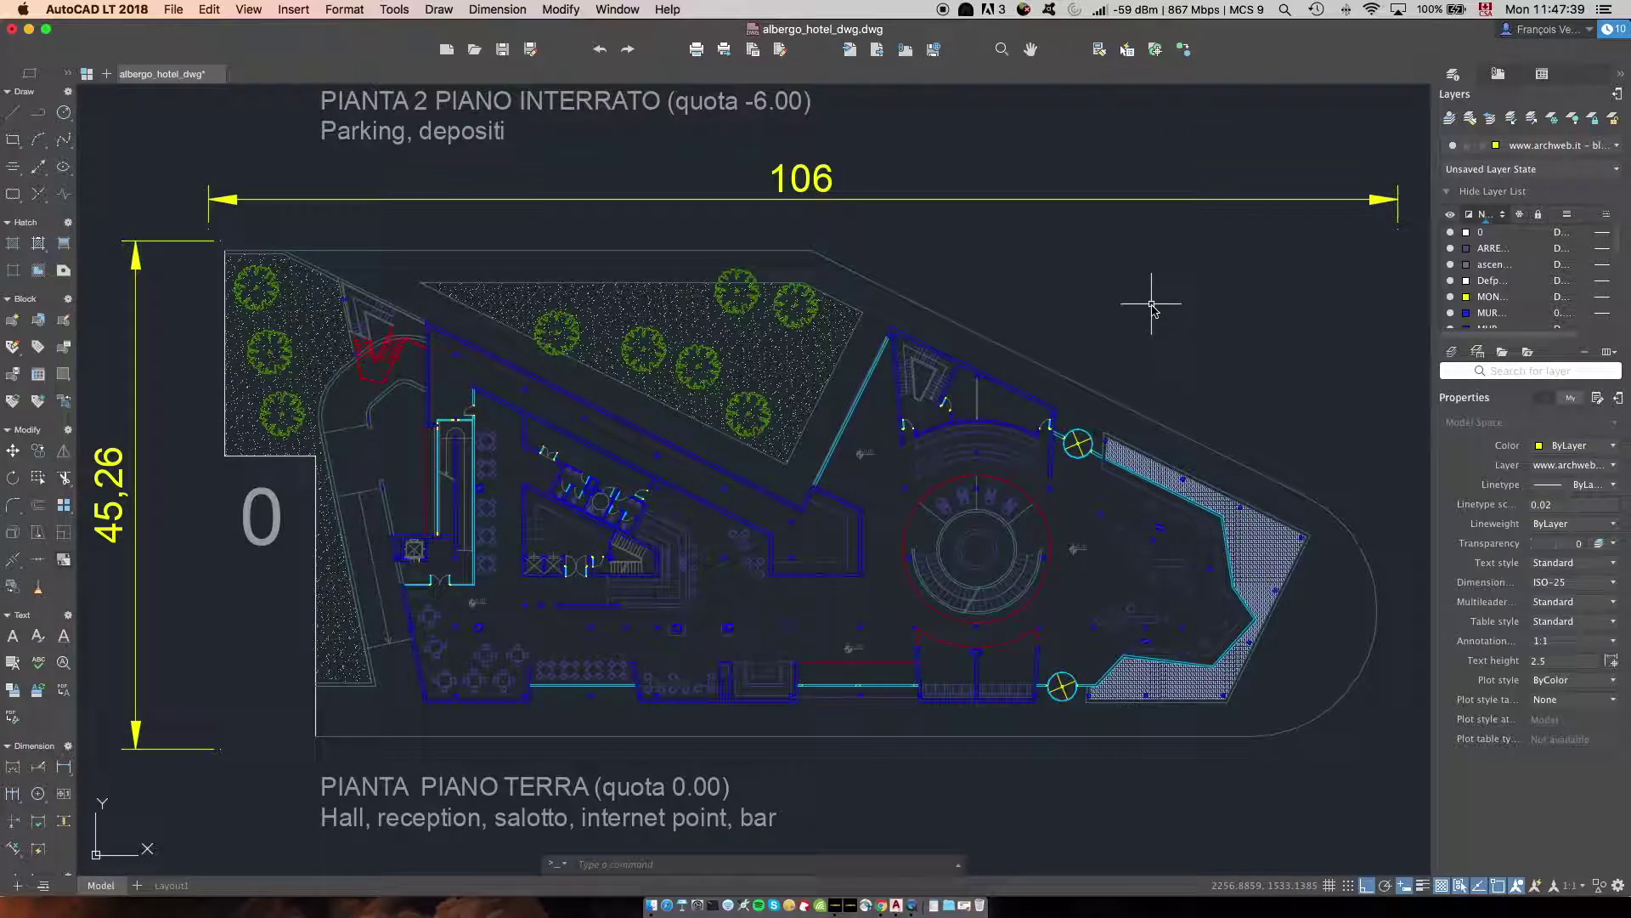
type("print")
key("Return")
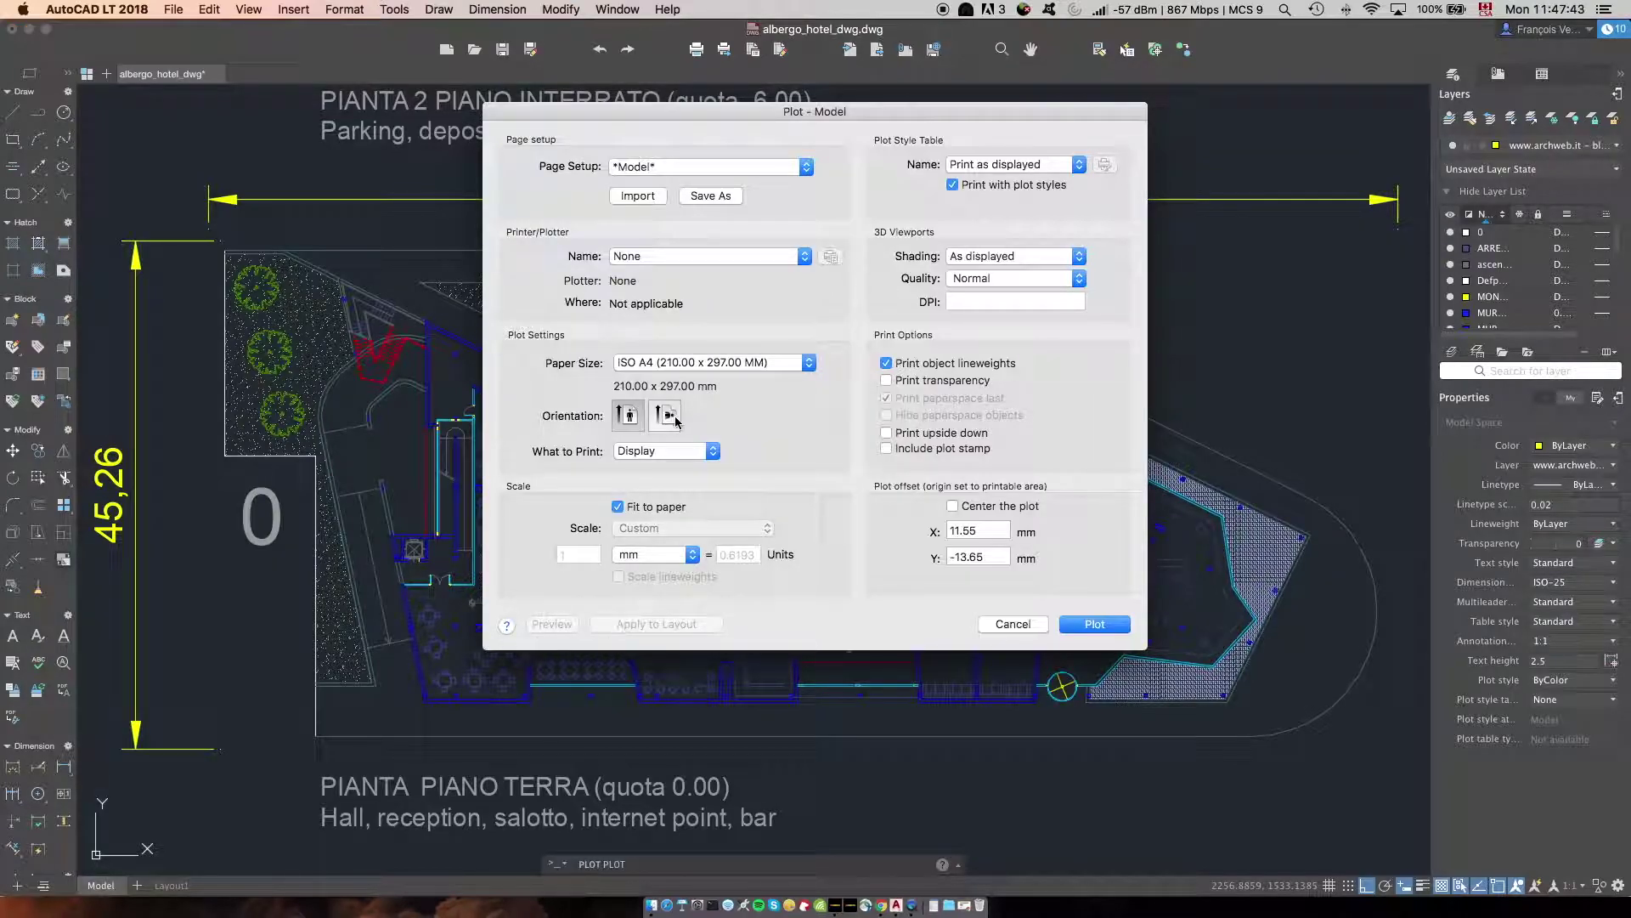
- Create a new custom paper size named Hotel measuring 45 × 105 cm
left_click(682, 371)
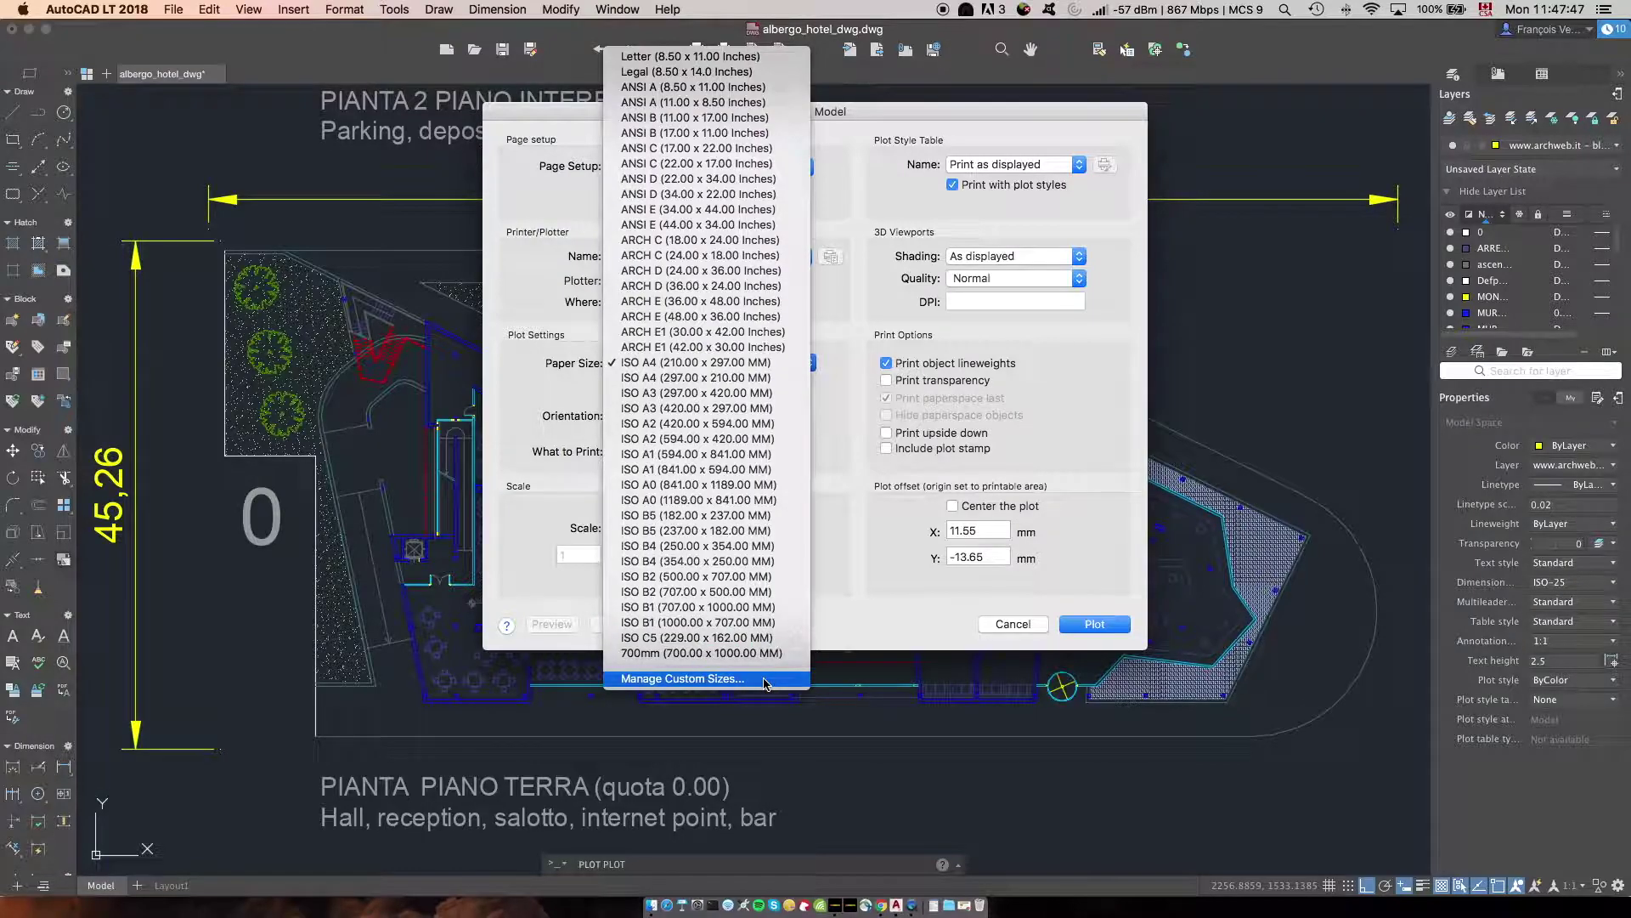
left_click(765, 680)
left_click(626, 384)
left_click(666, 407)
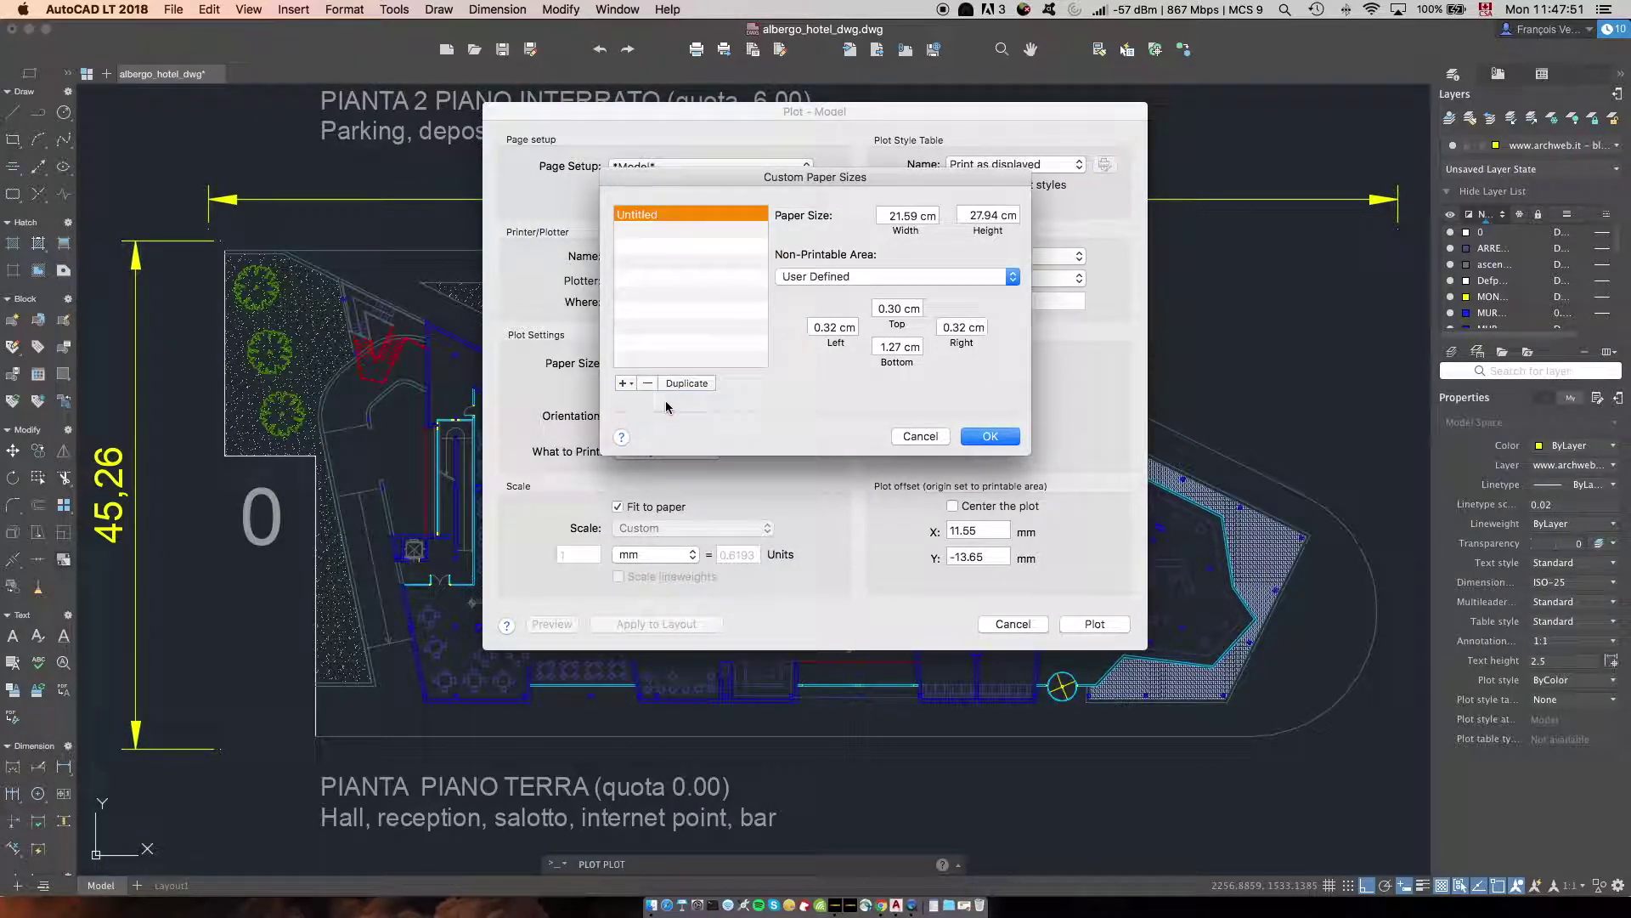
double_click(656, 214)
type("Hotel")
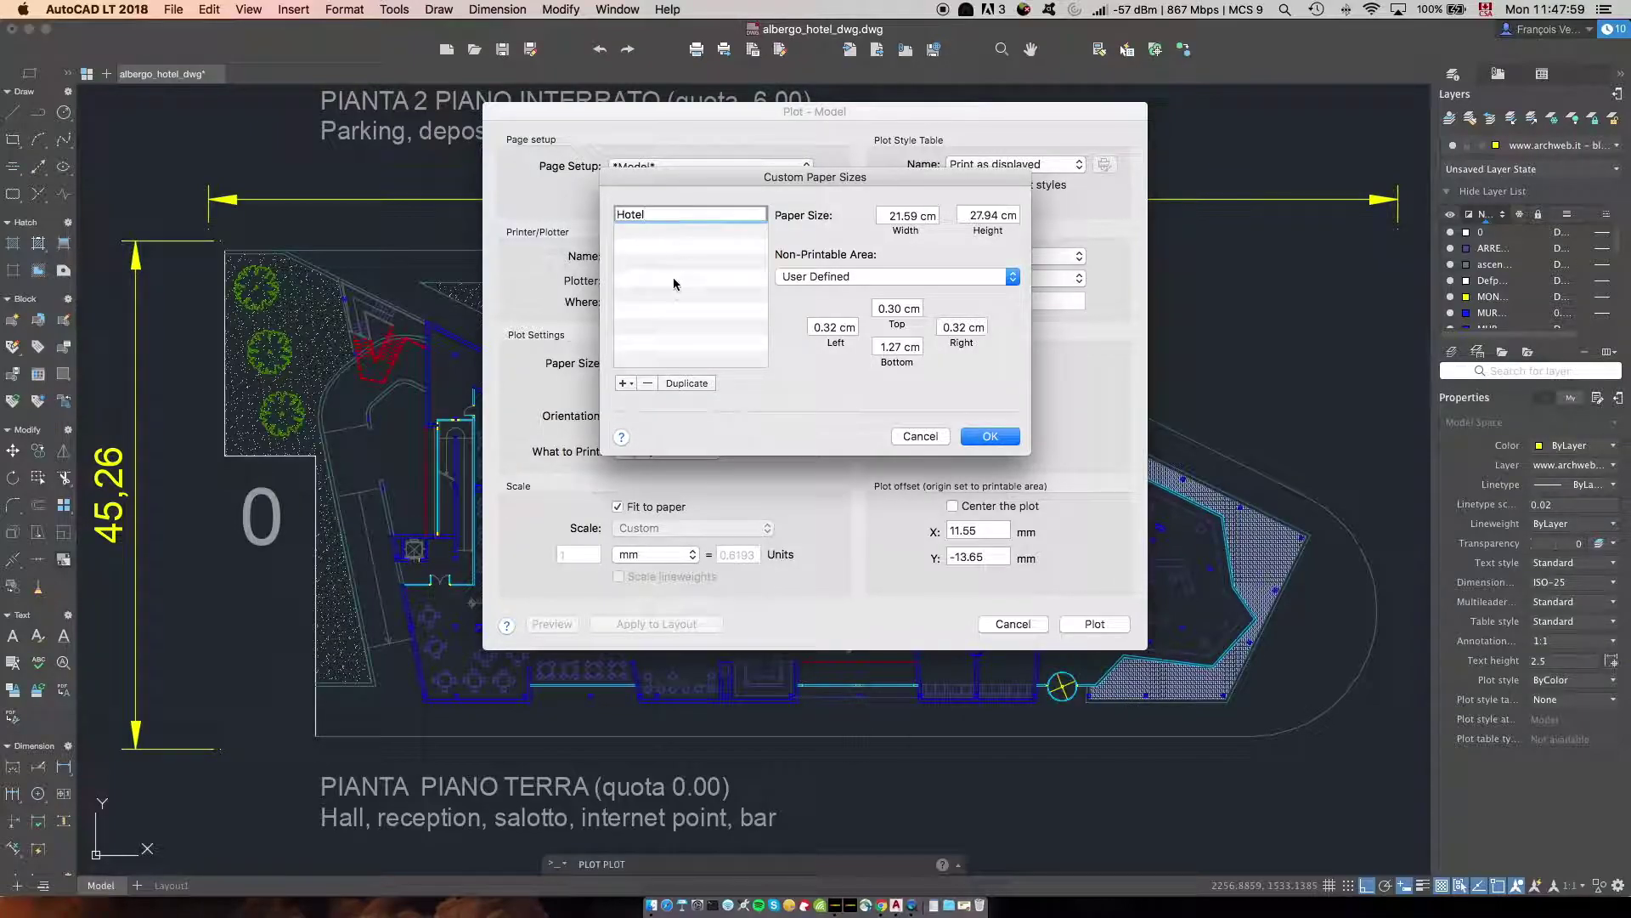
key("Return")
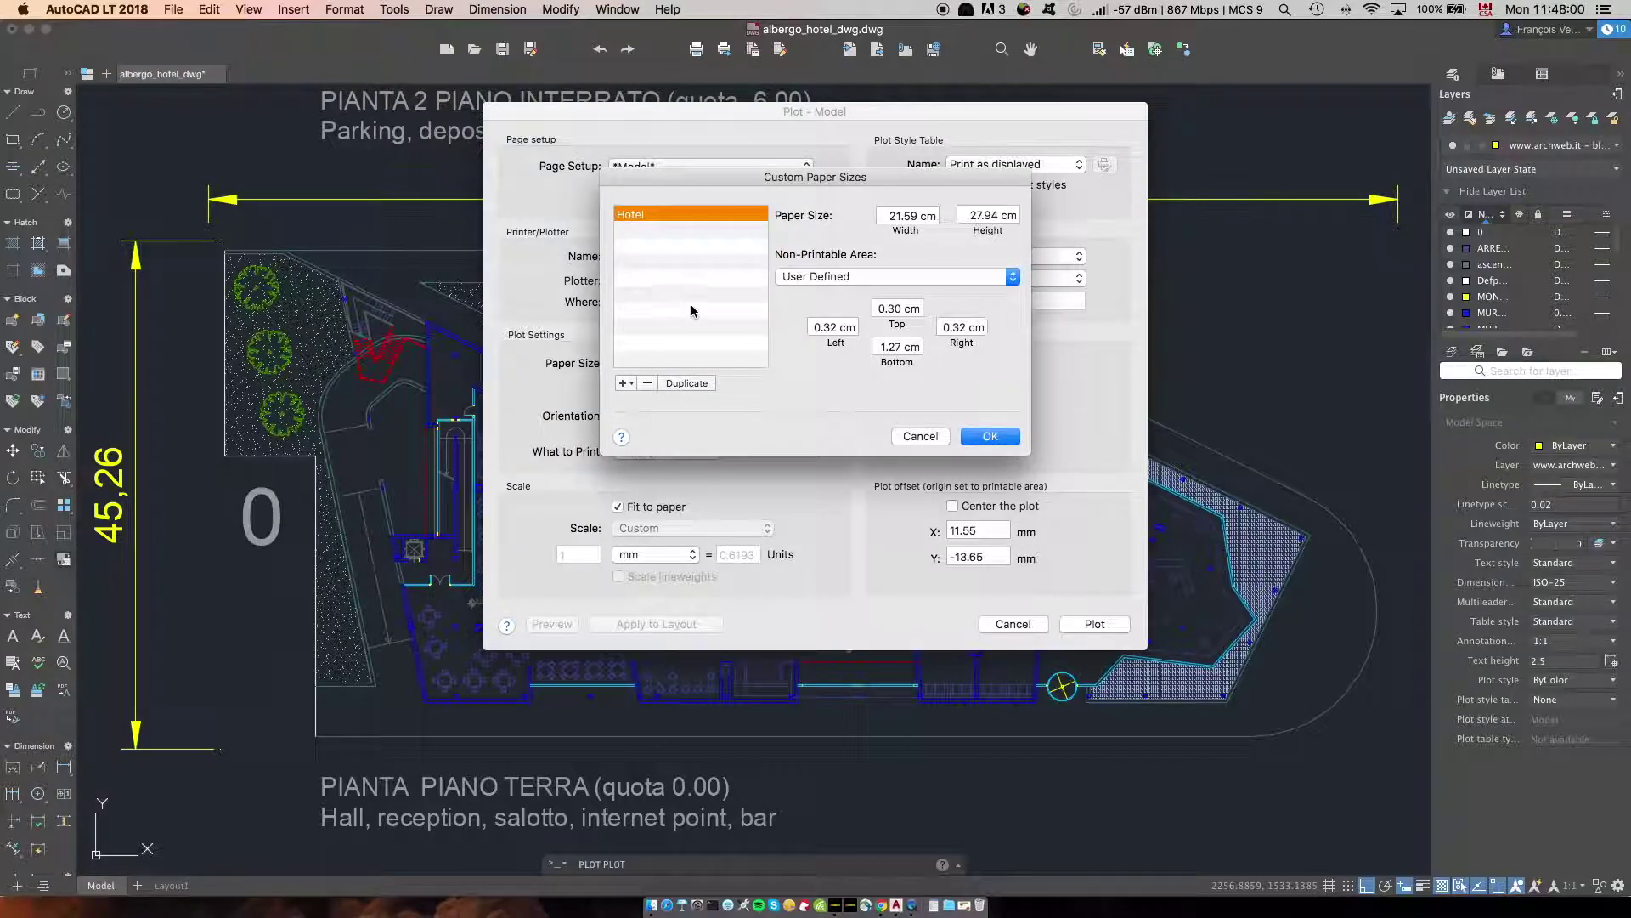
left_click(908, 220)
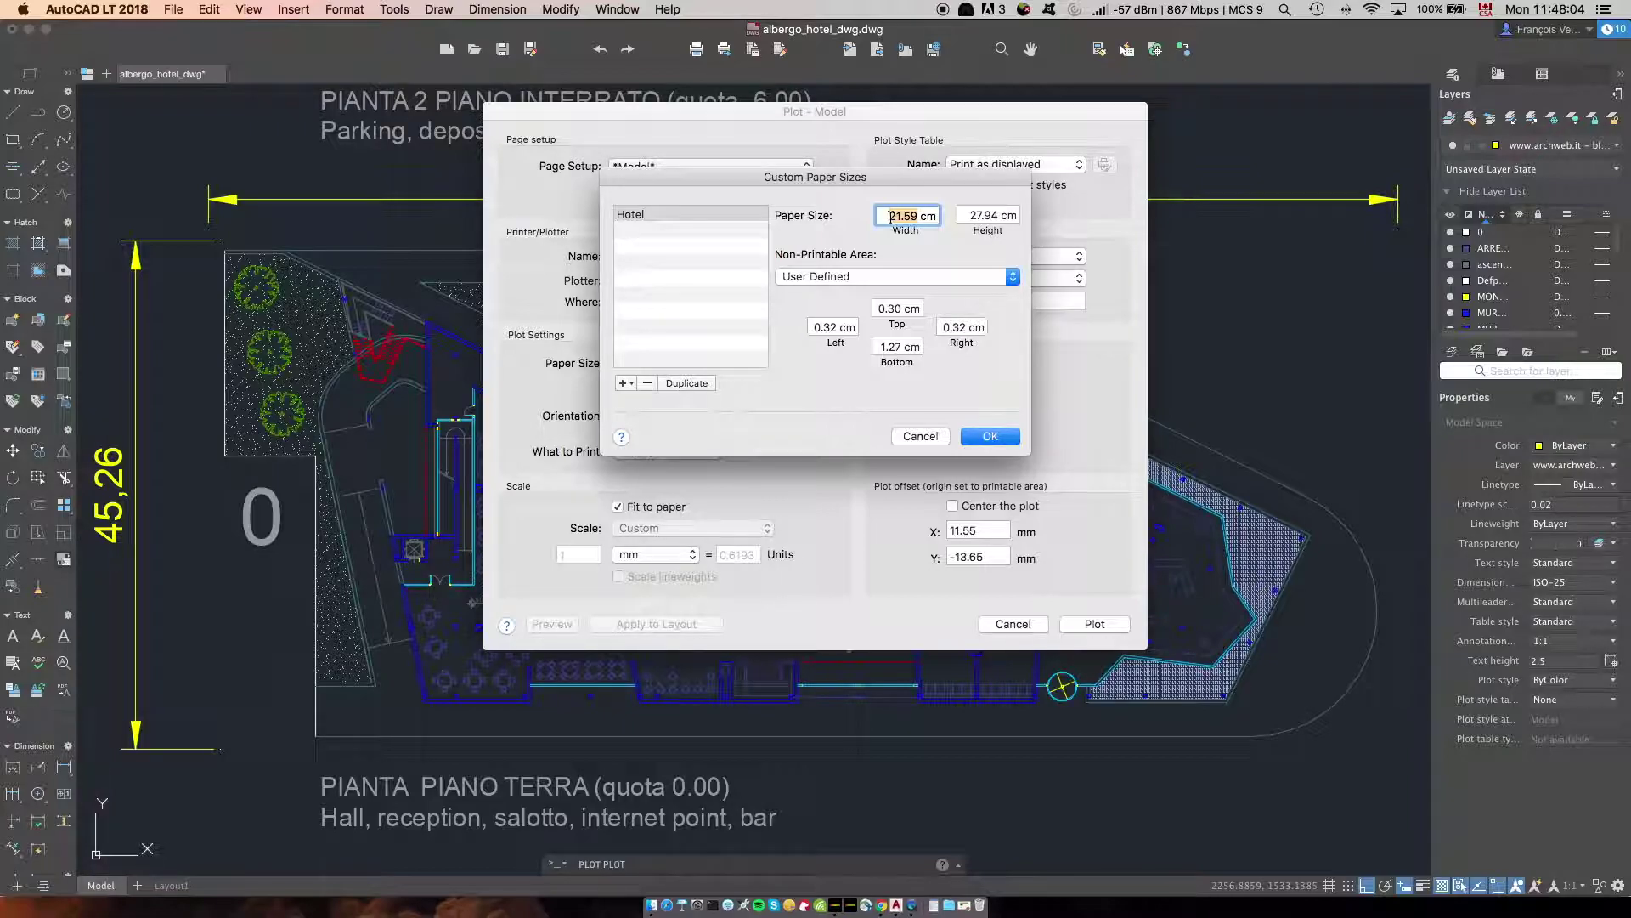
left_click(975, 216)
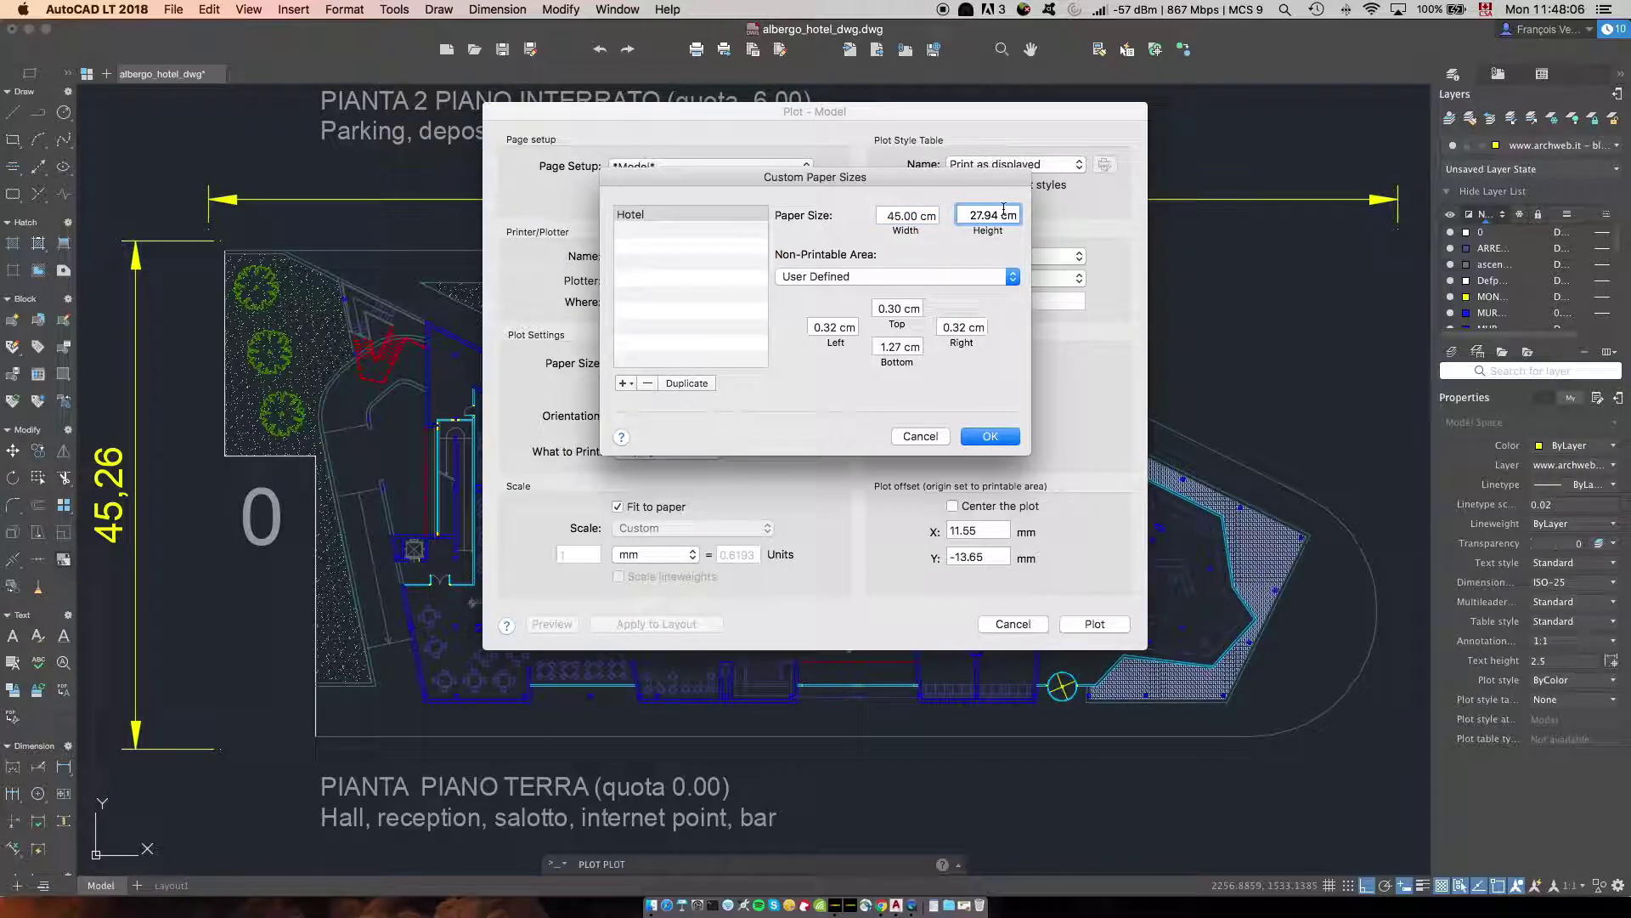
left_click_drag(996, 214, 971, 217)
key("Return")
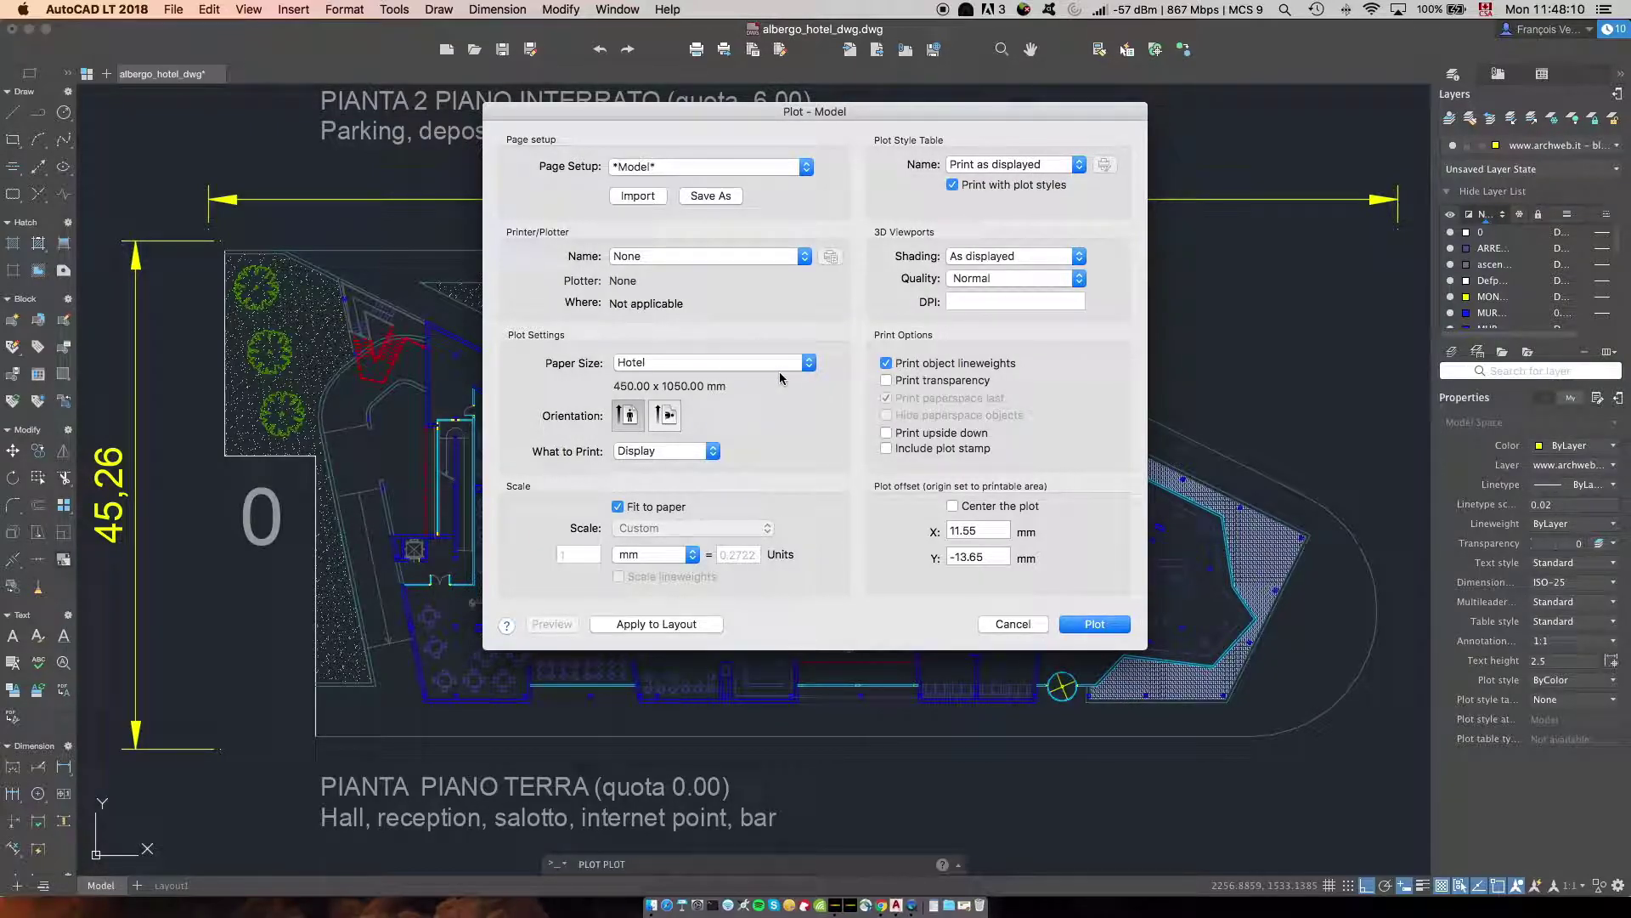
- Close custom size management keeping Hotel, and cancel the Plot dialog
left_click(683, 365)
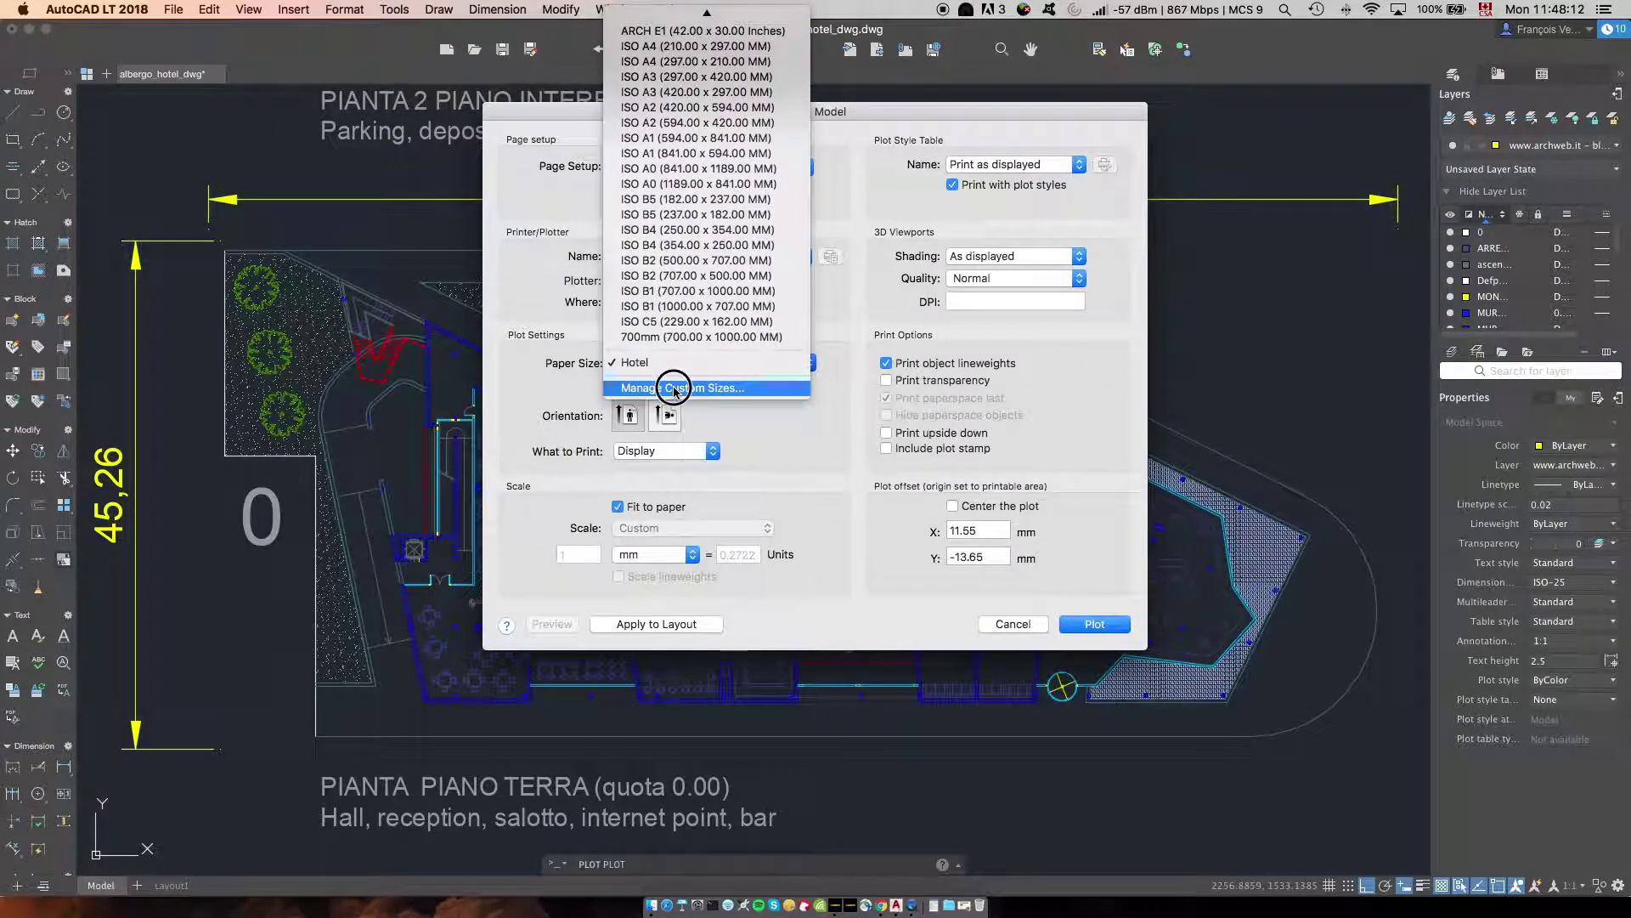
left_click(680, 386)
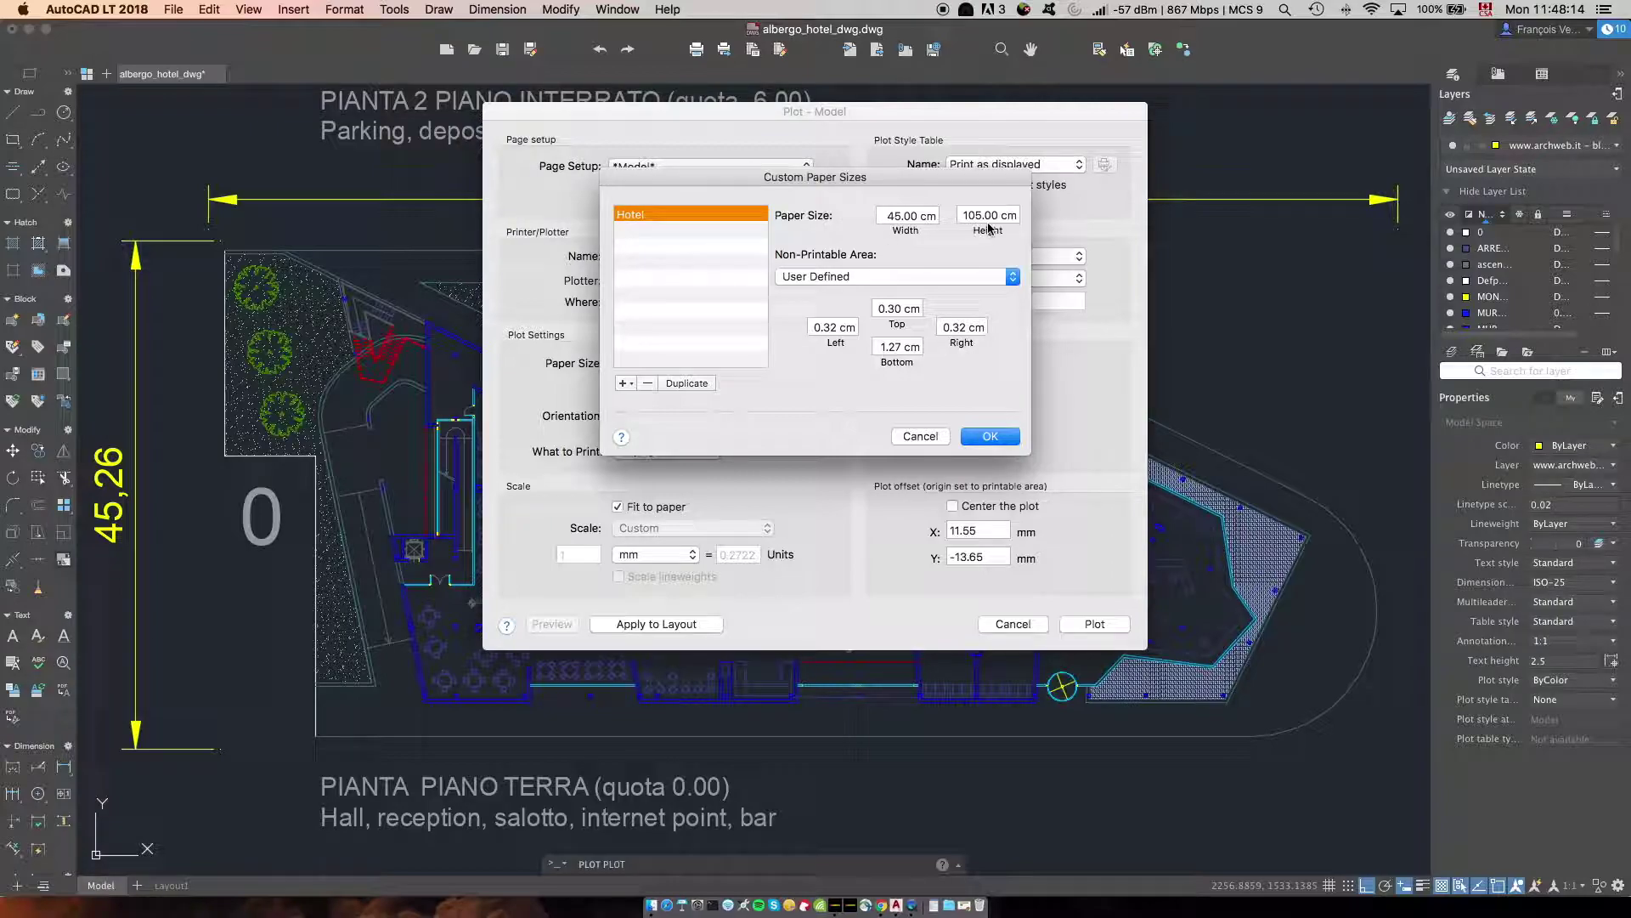
left_click(991, 437)
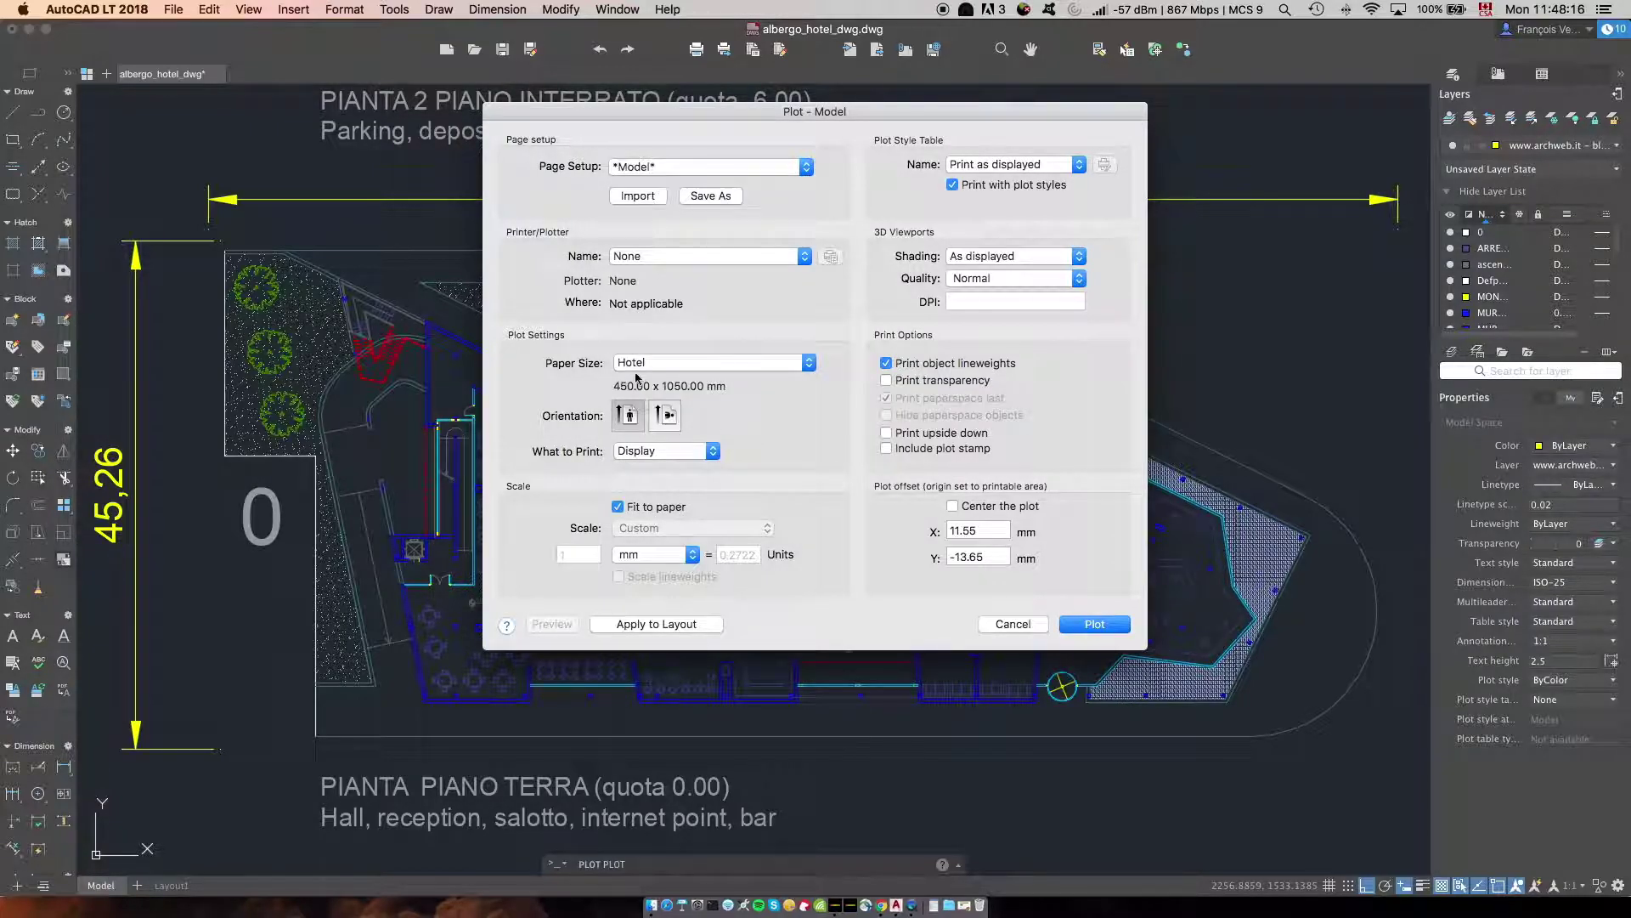
left_click(1013, 625)
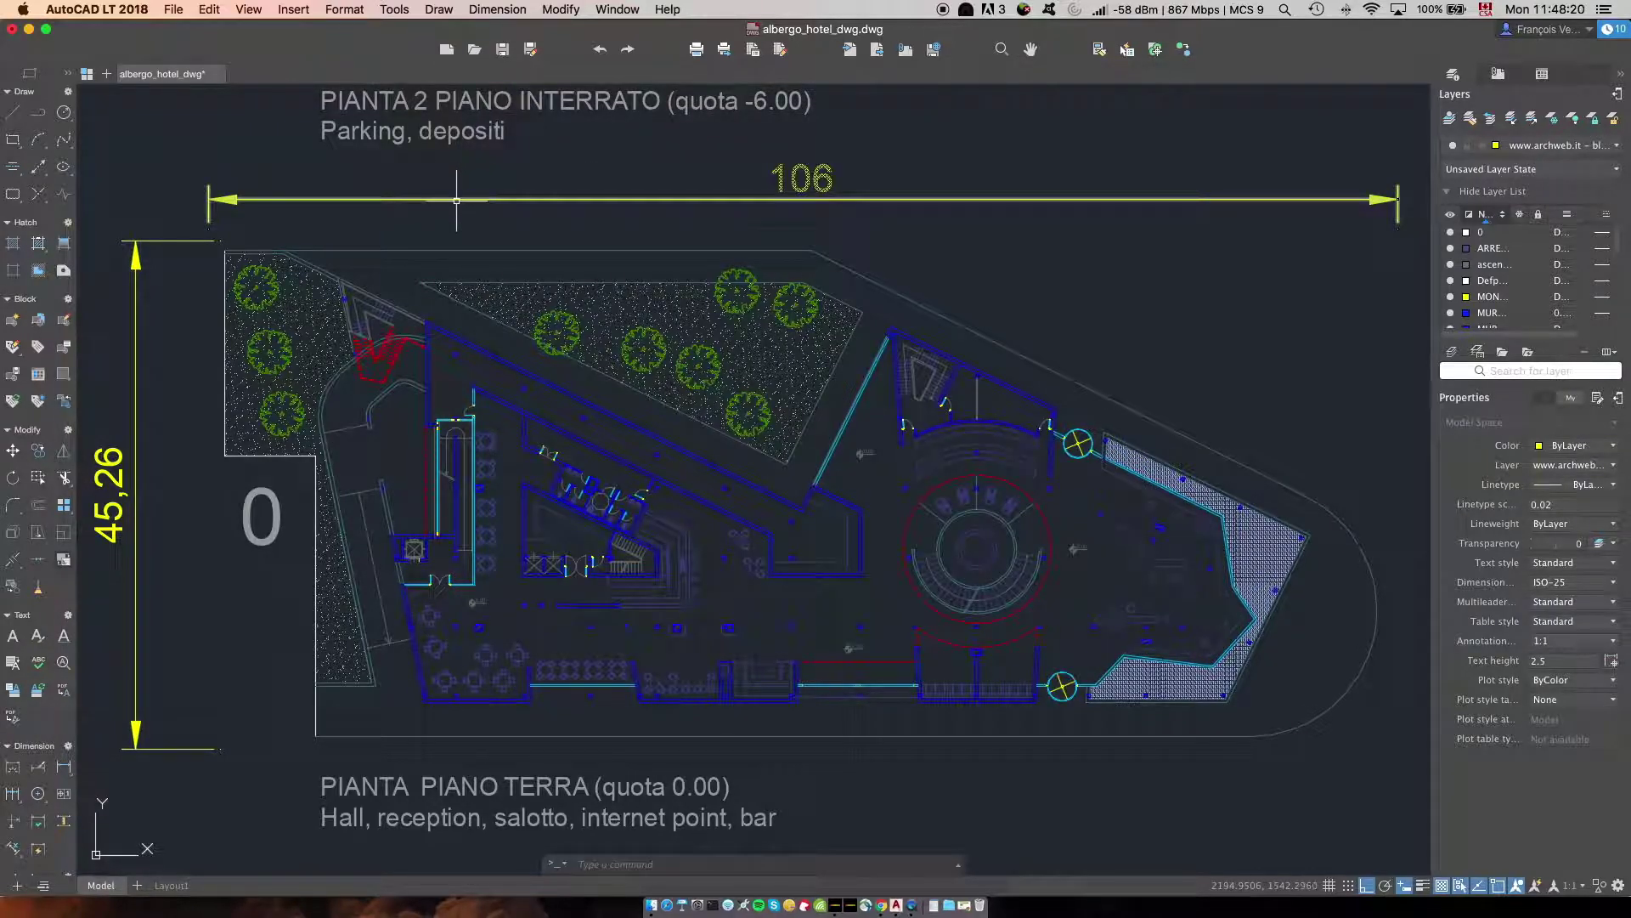
- Delete the 106 and 45,26 dimensions and reopen the Plot dialog with PRINT
left_click(456, 201)
key("Delete")
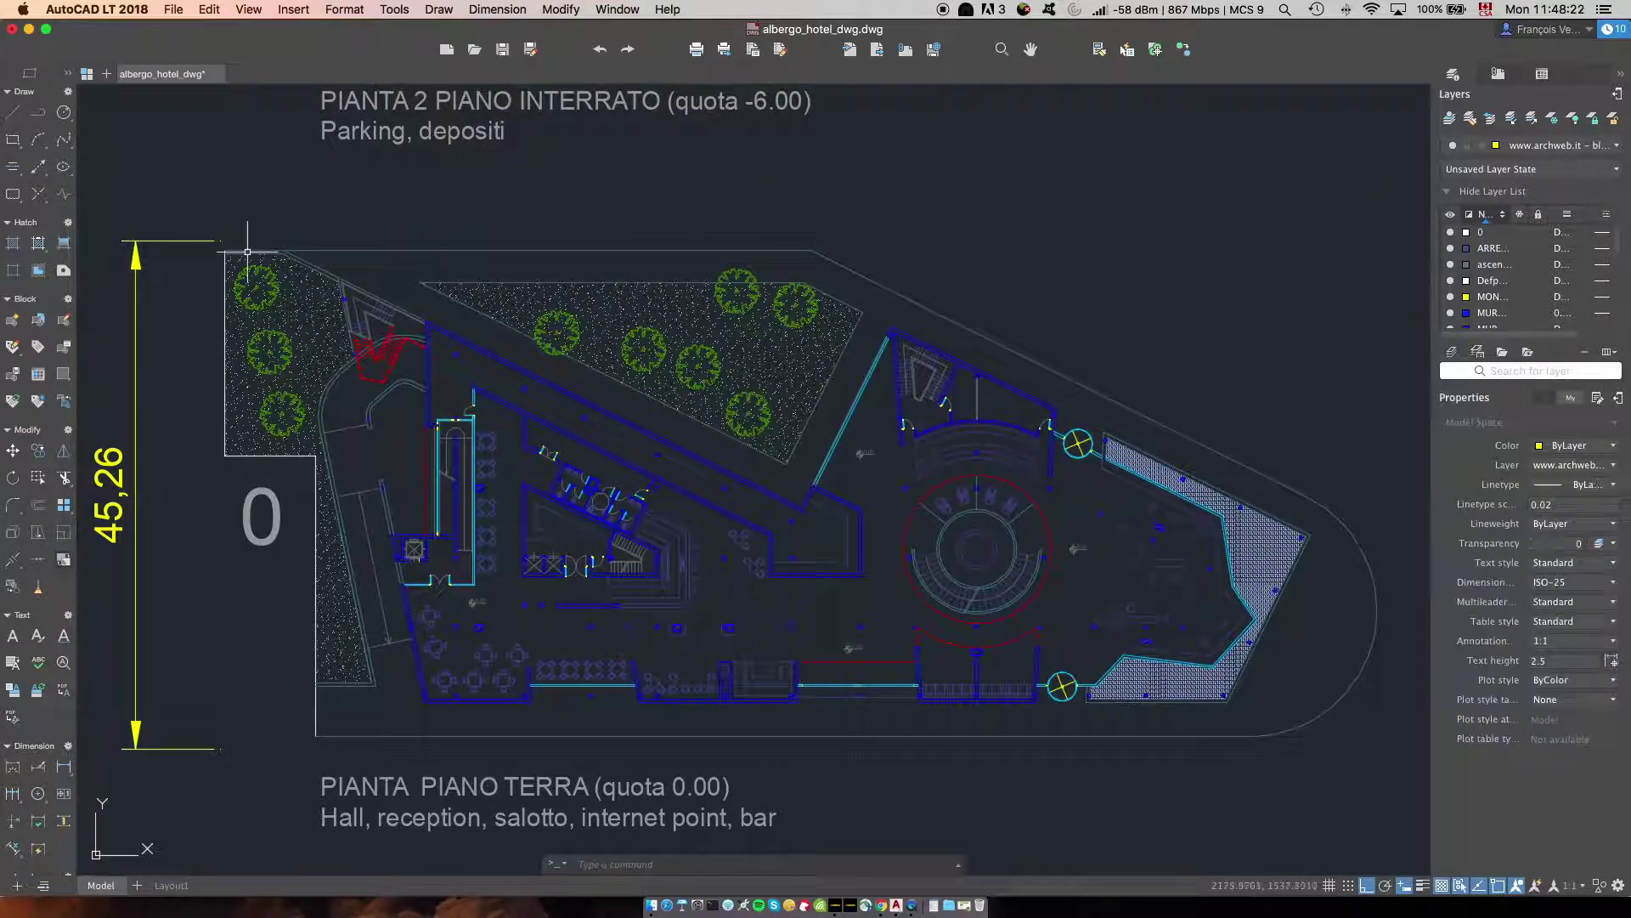
left_click(131, 293)
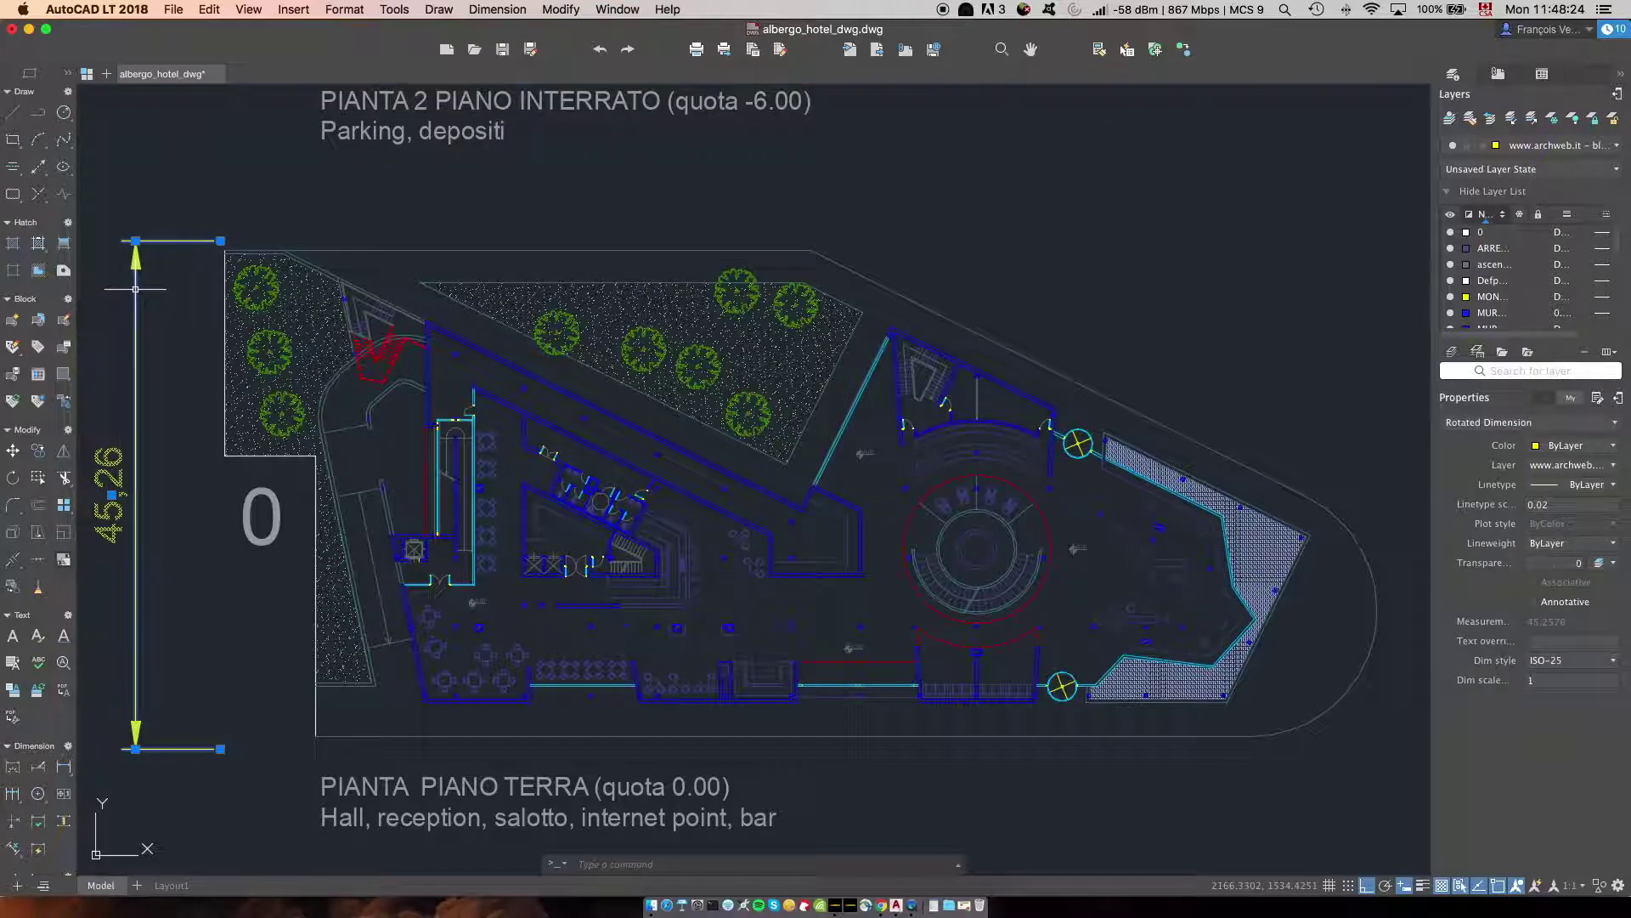
key("Delete")
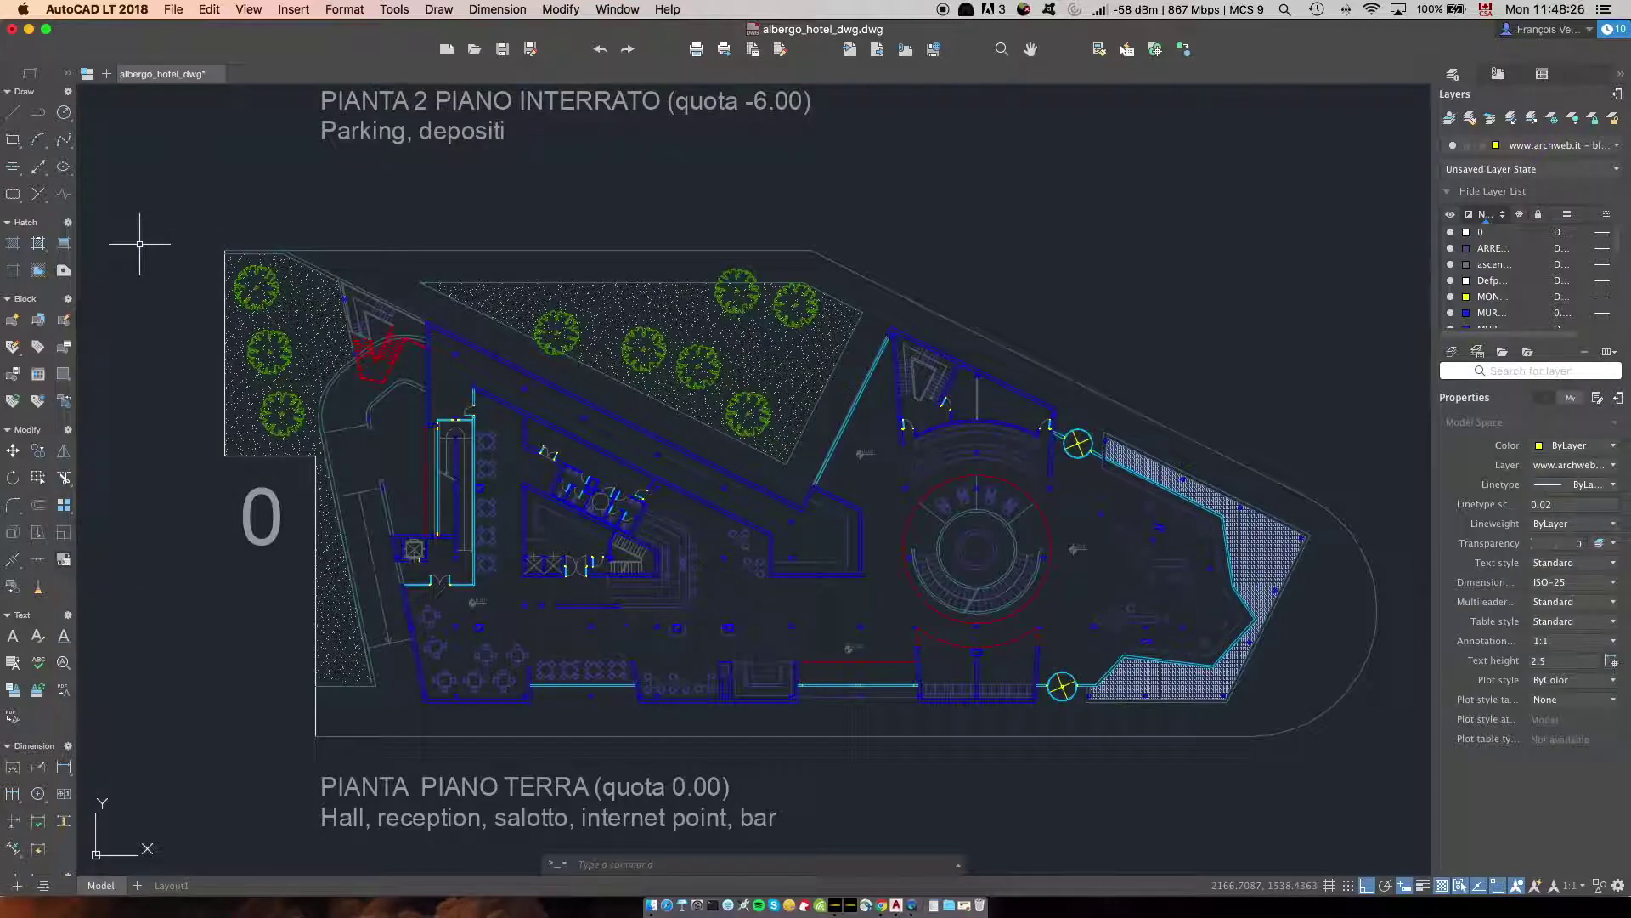
type("print")
key("Return")
- Choose DWG To PDF.pc3, landscape orientation and the Hotel paper size
left_click(684, 256)
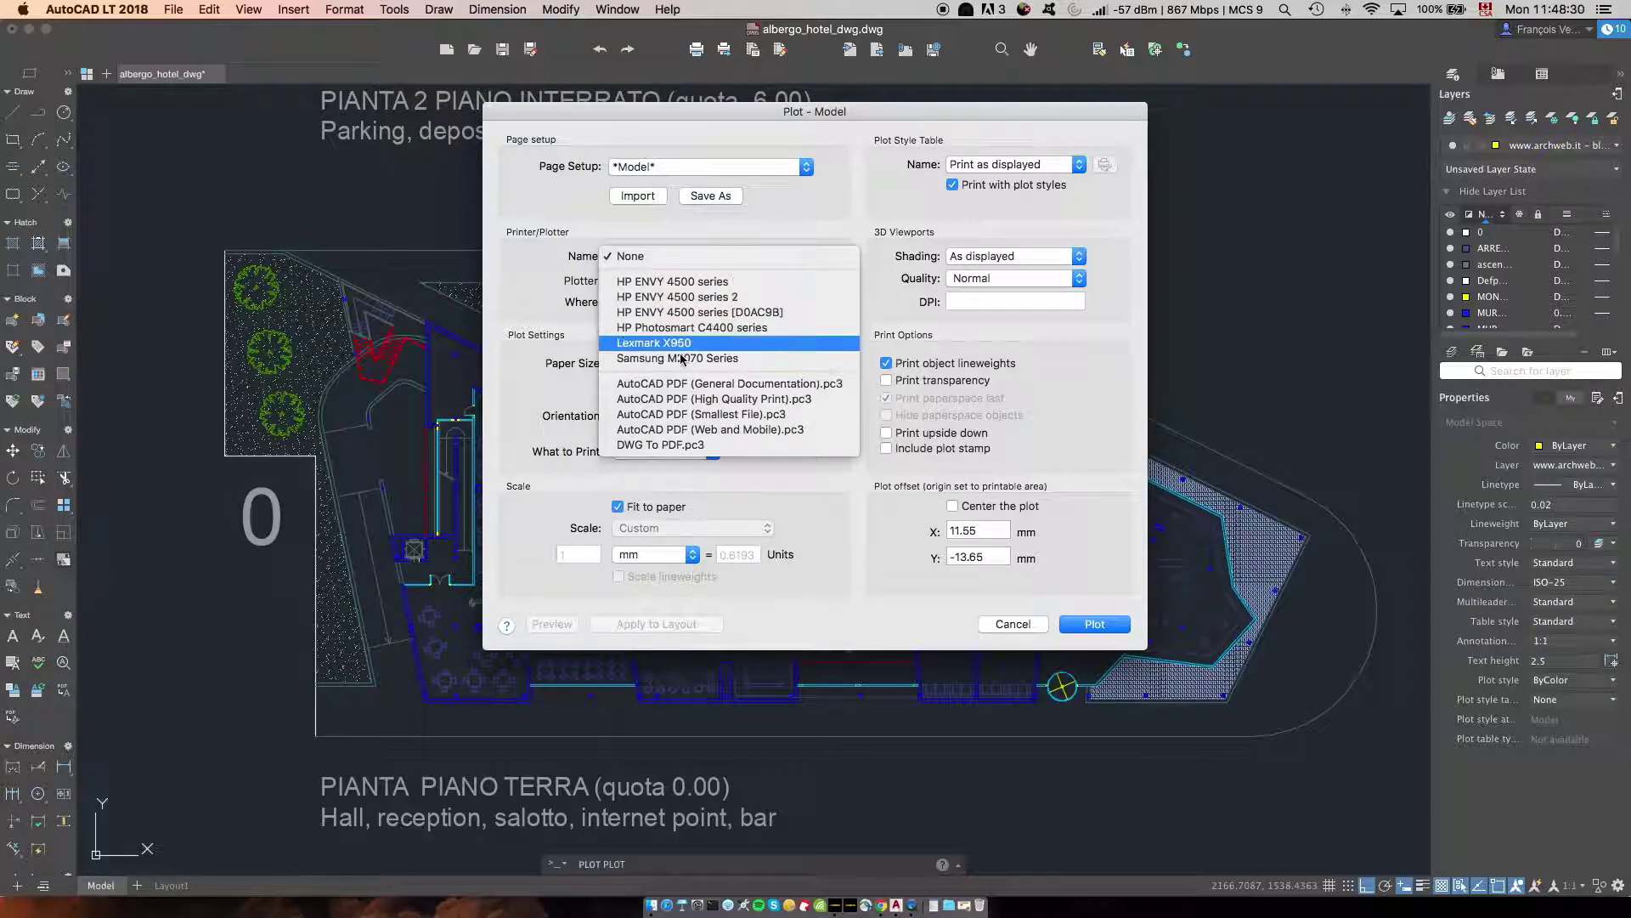
left_click(684, 446)
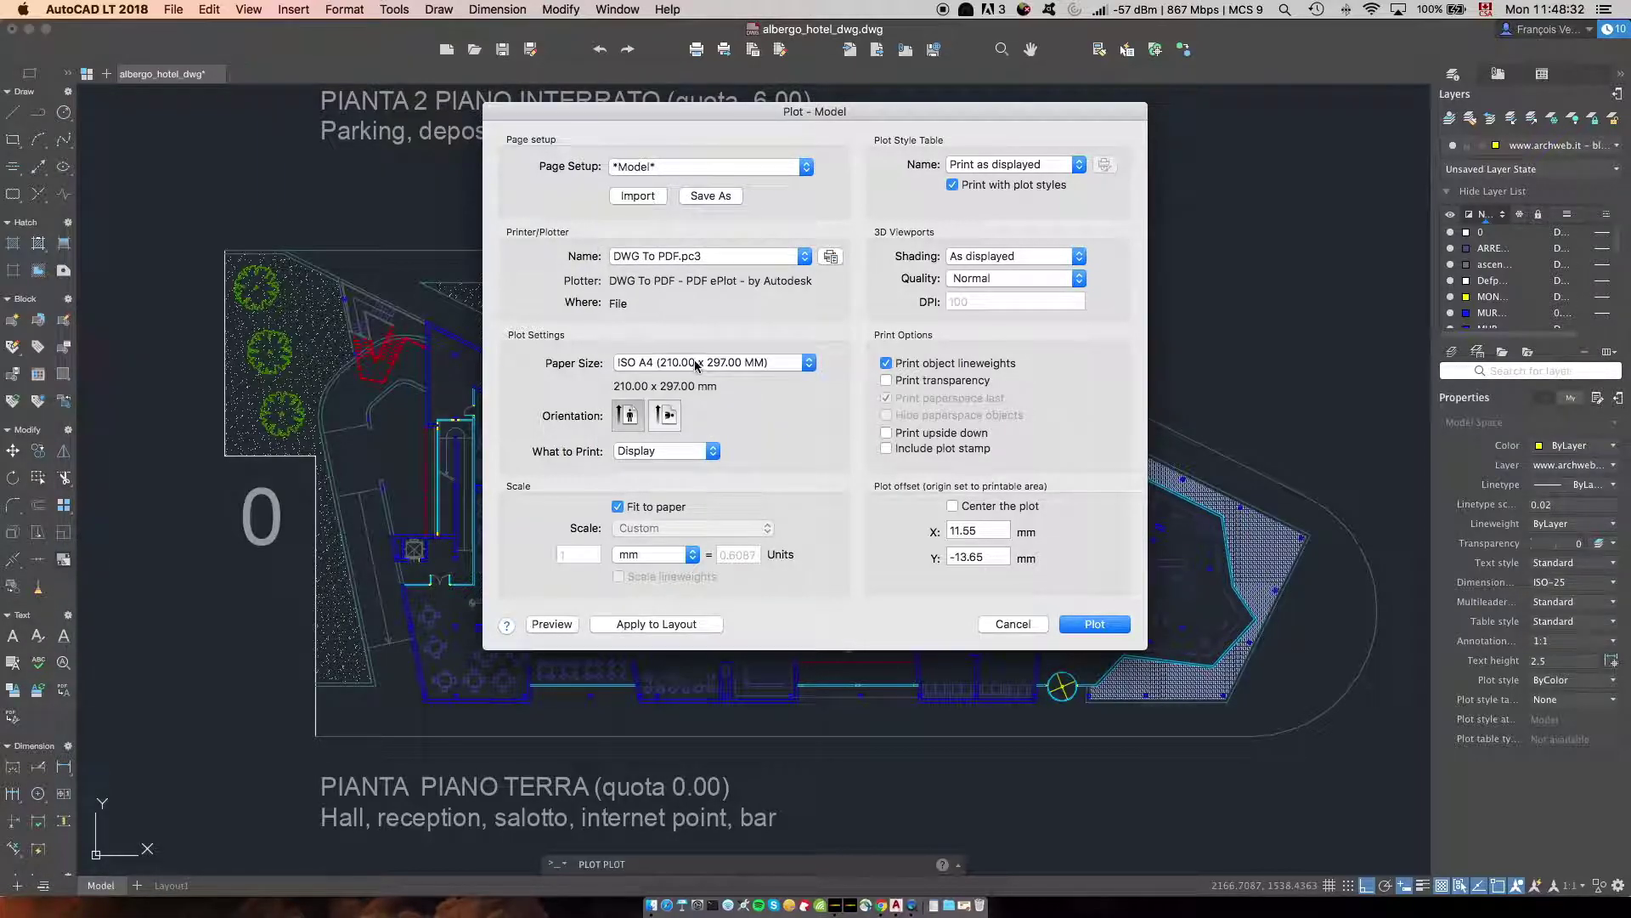
left_click(668, 415)
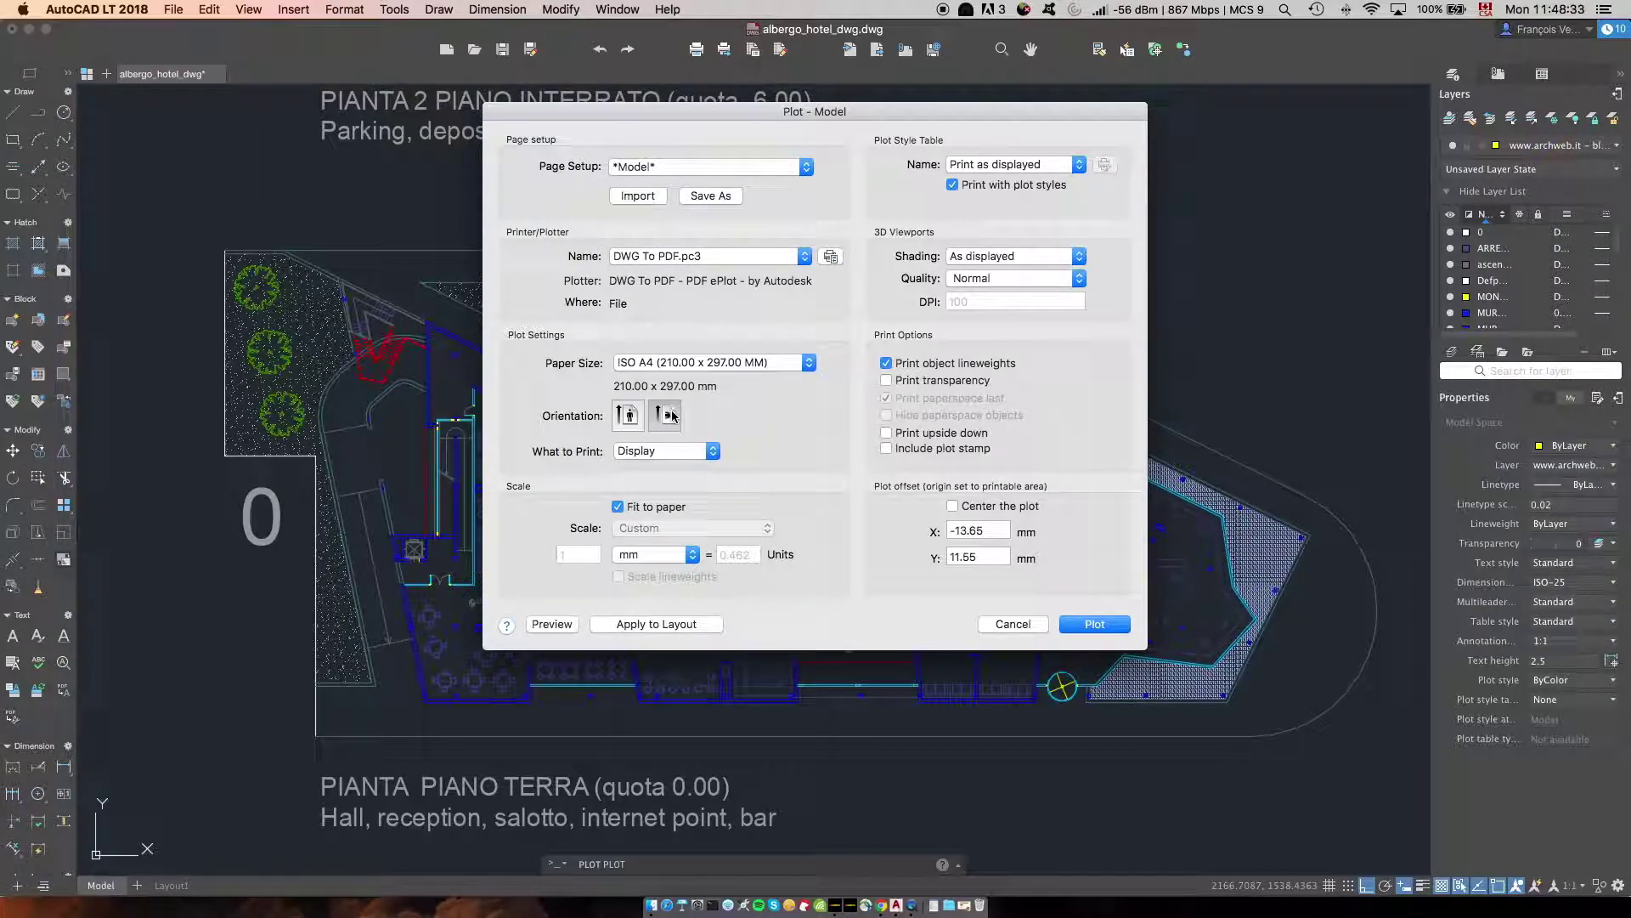
left_click(682, 361)
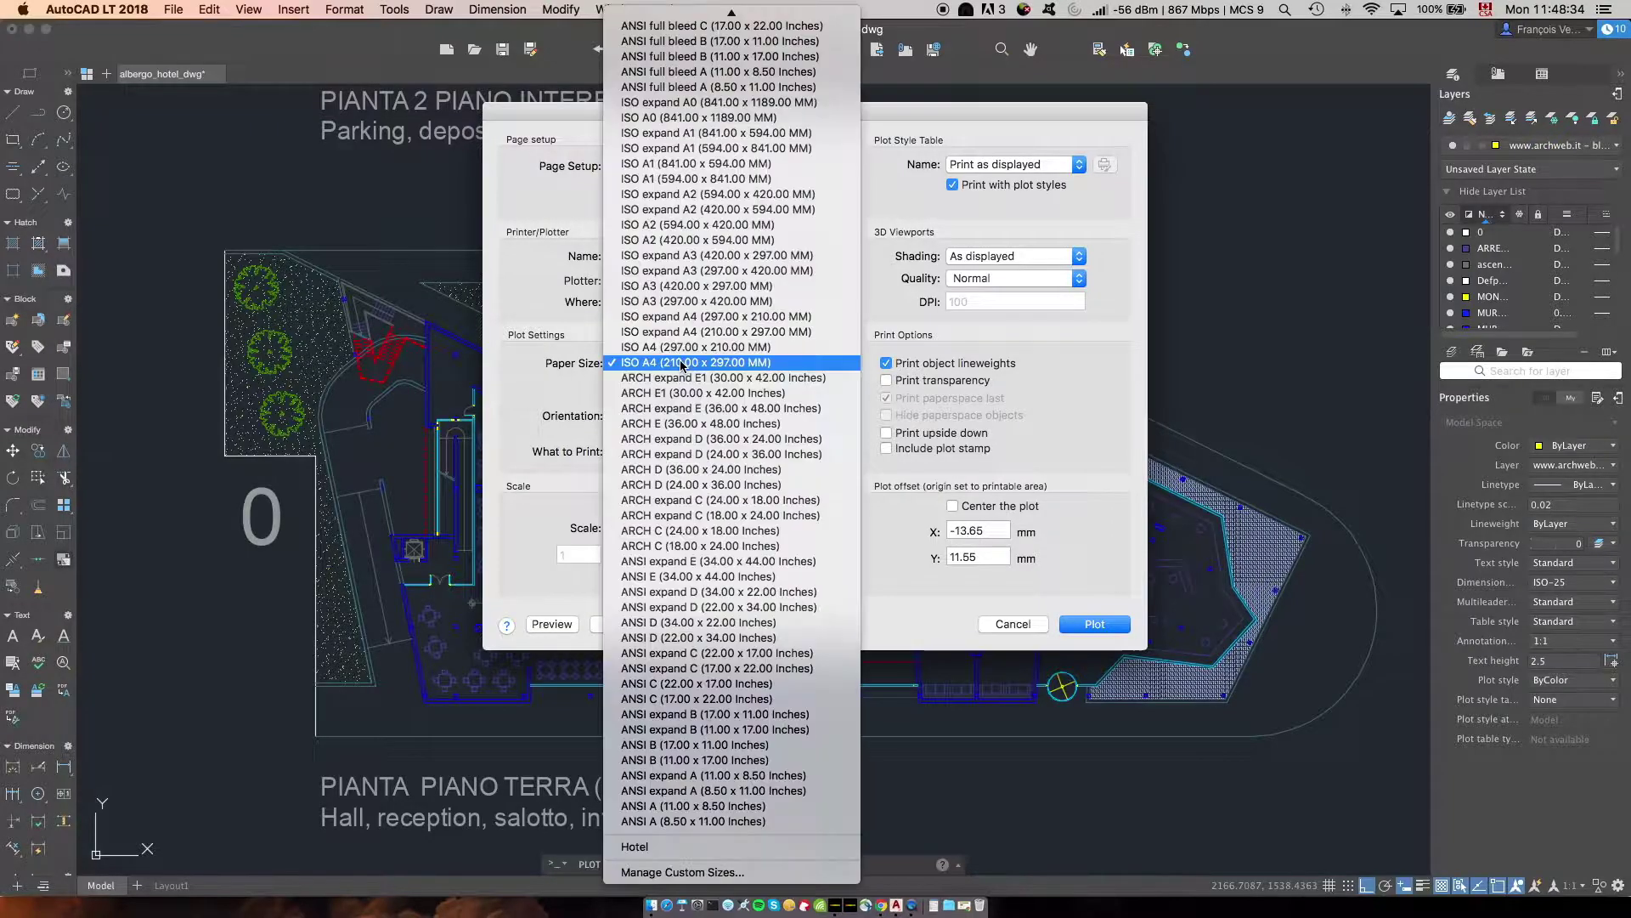
left_click(708, 844)
- Plot a window framing the ground-floor plan, centred on the page
left_click(692, 455)
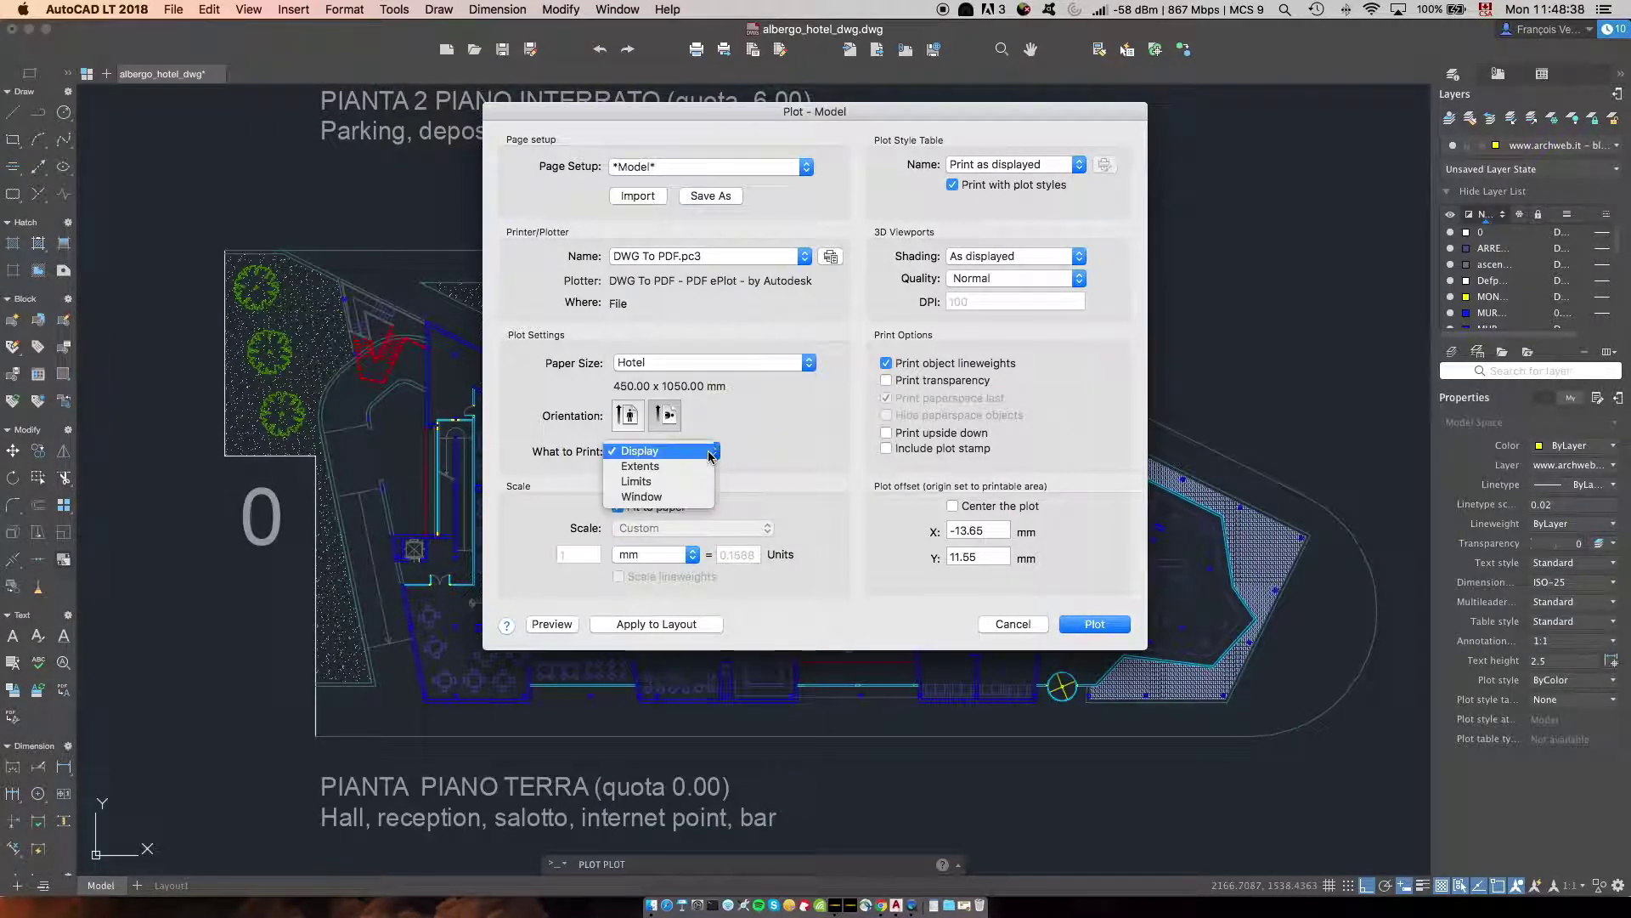
left_click(690, 505)
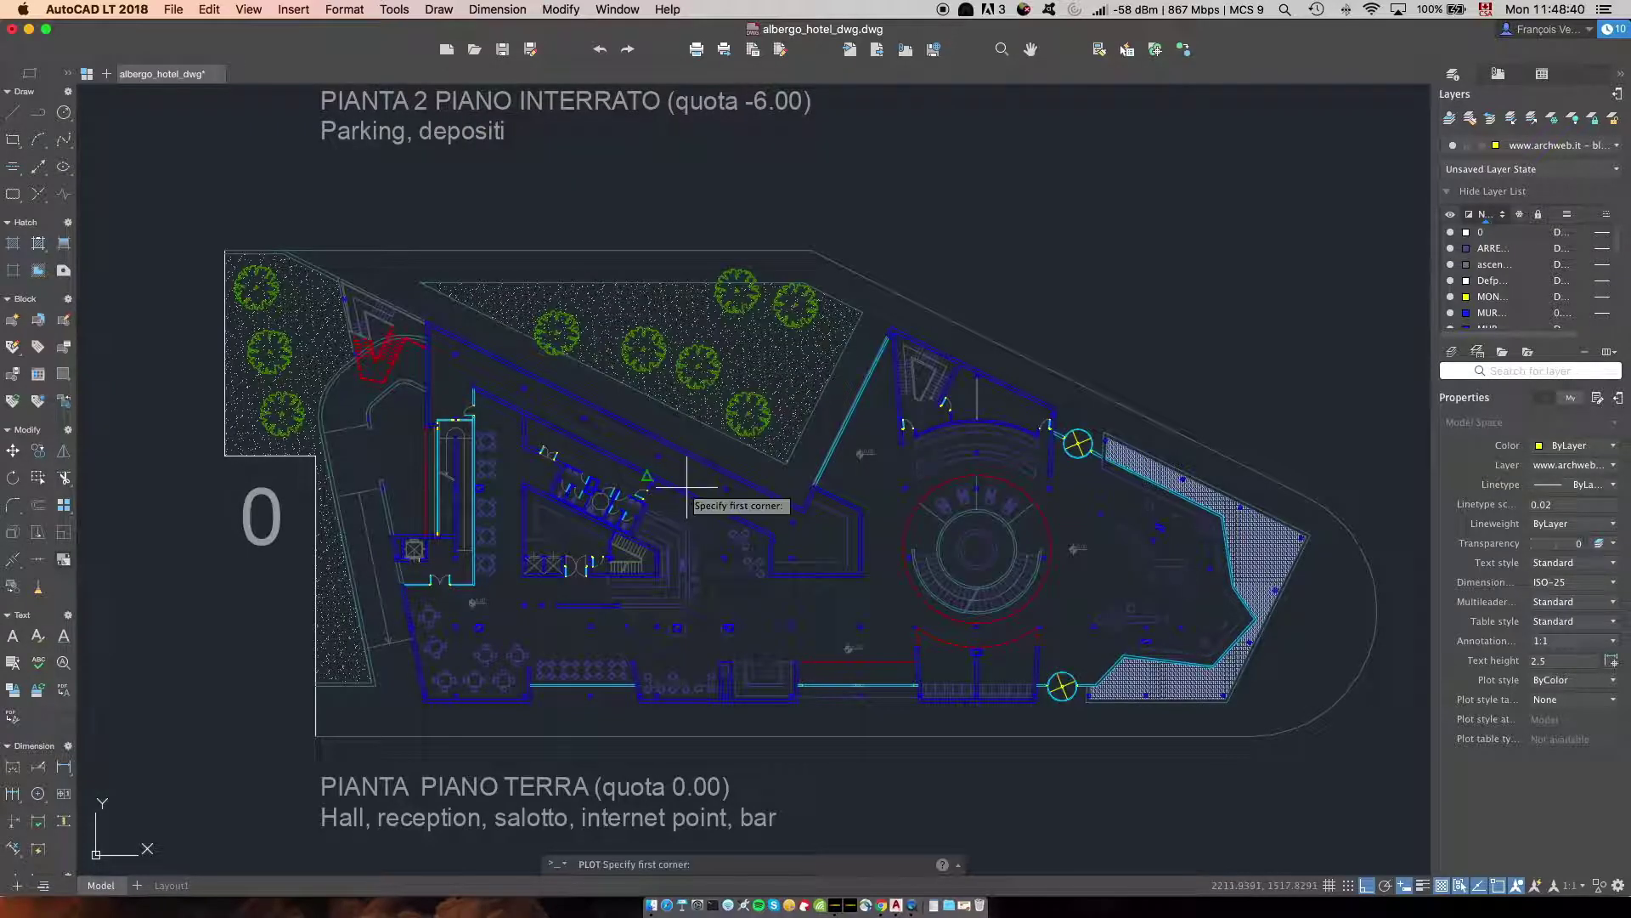
left_click(214, 240)
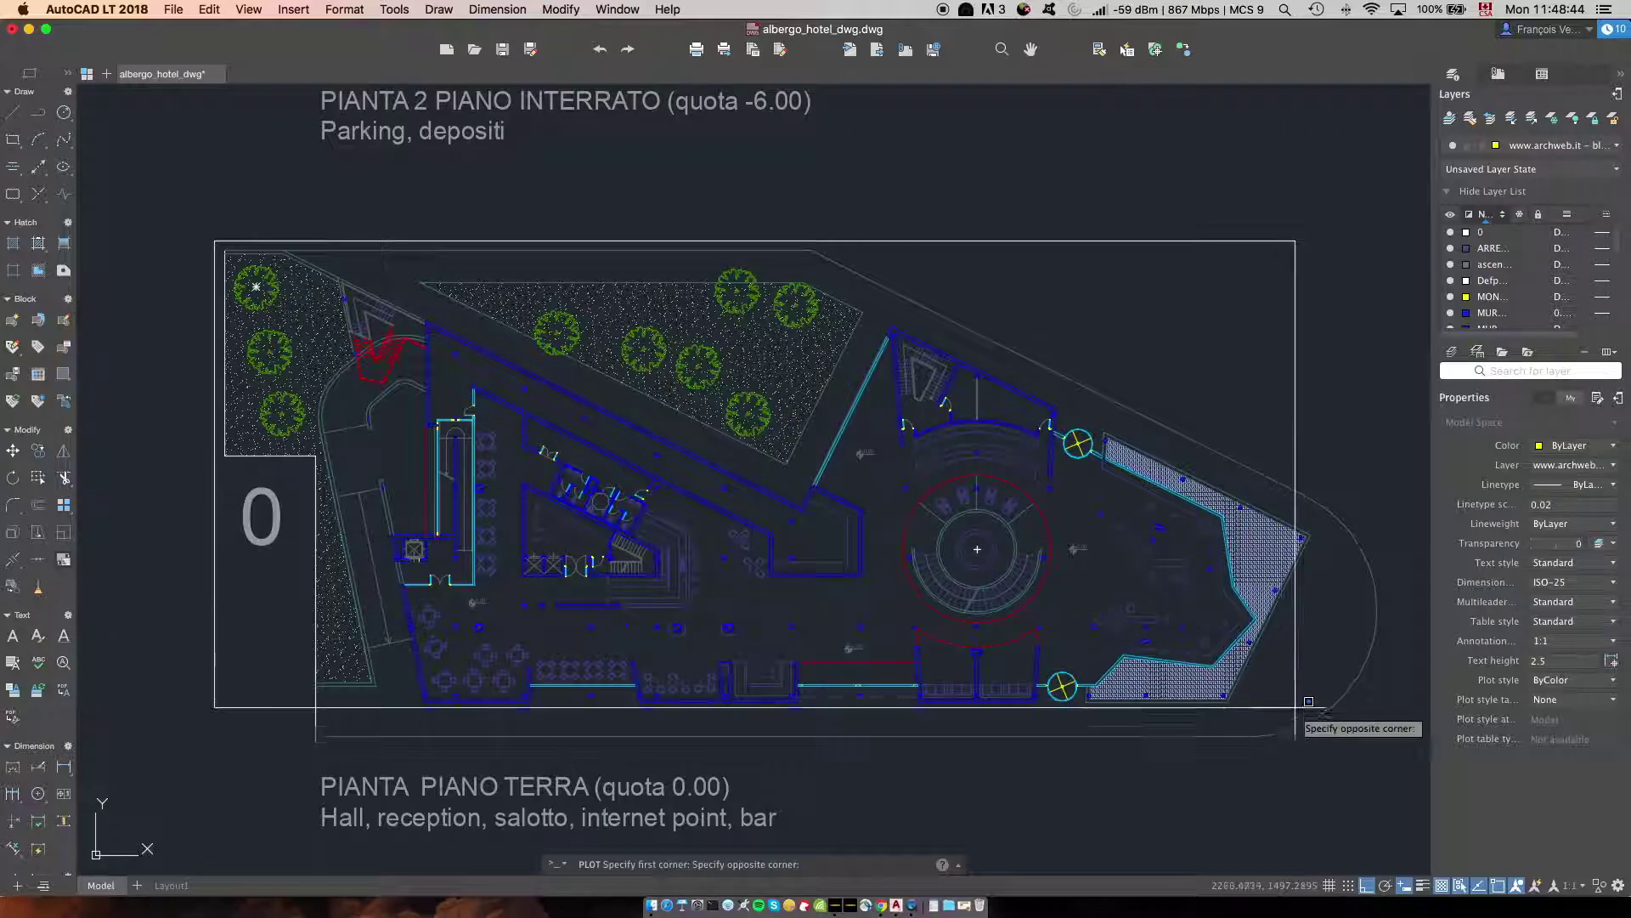
left_click(1392, 749)
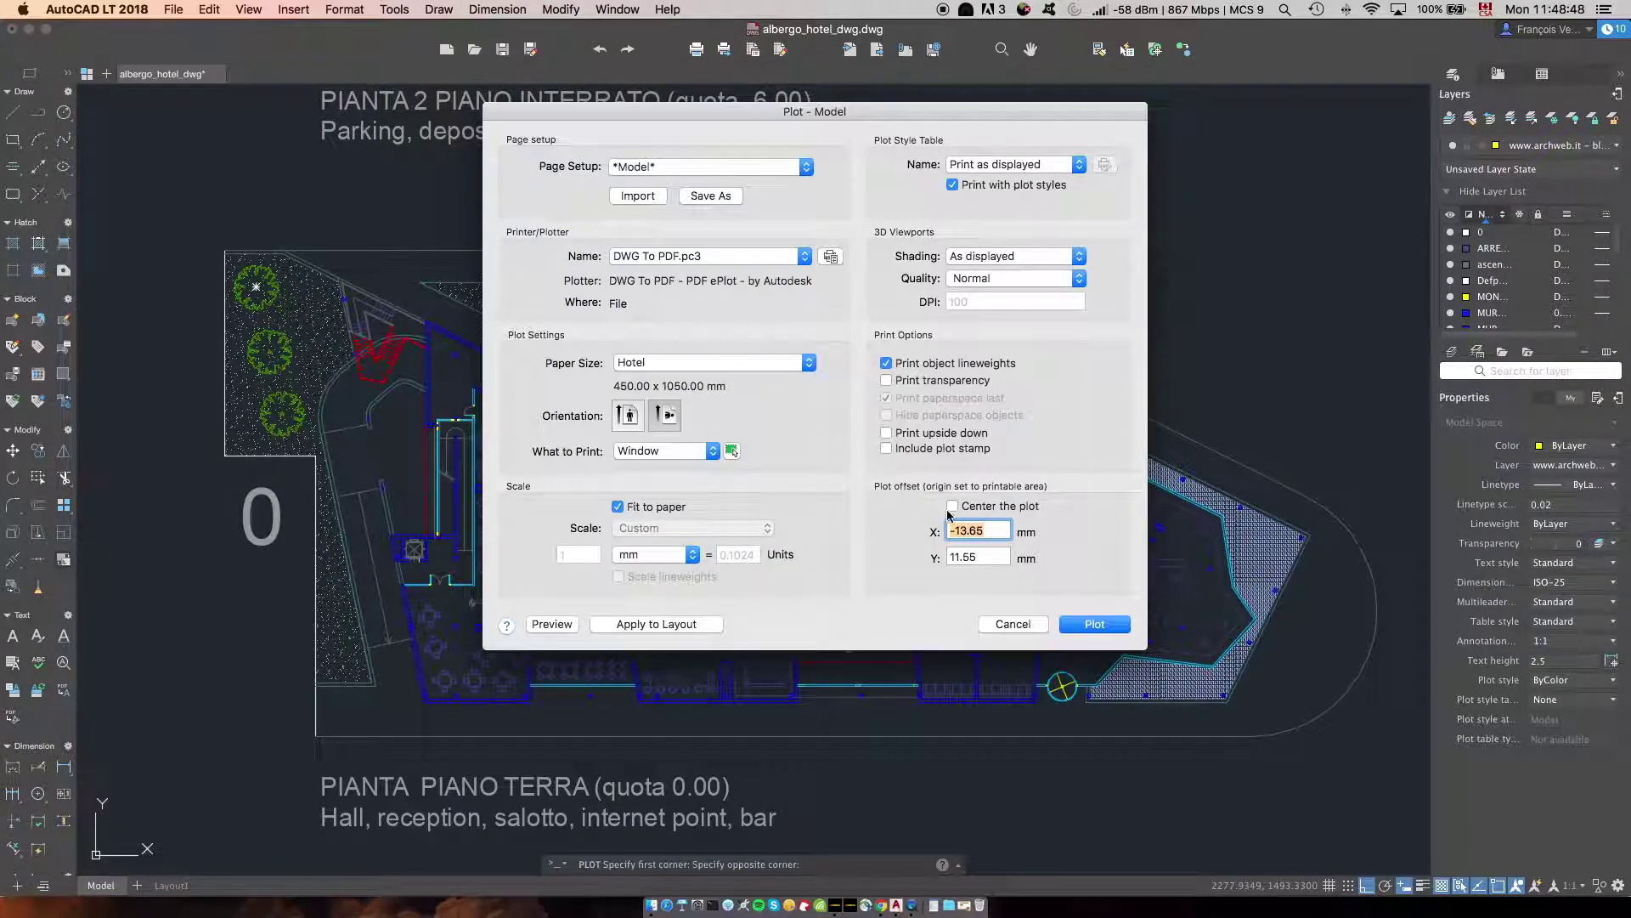
left_click(953, 508)
left_click(1095, 626)
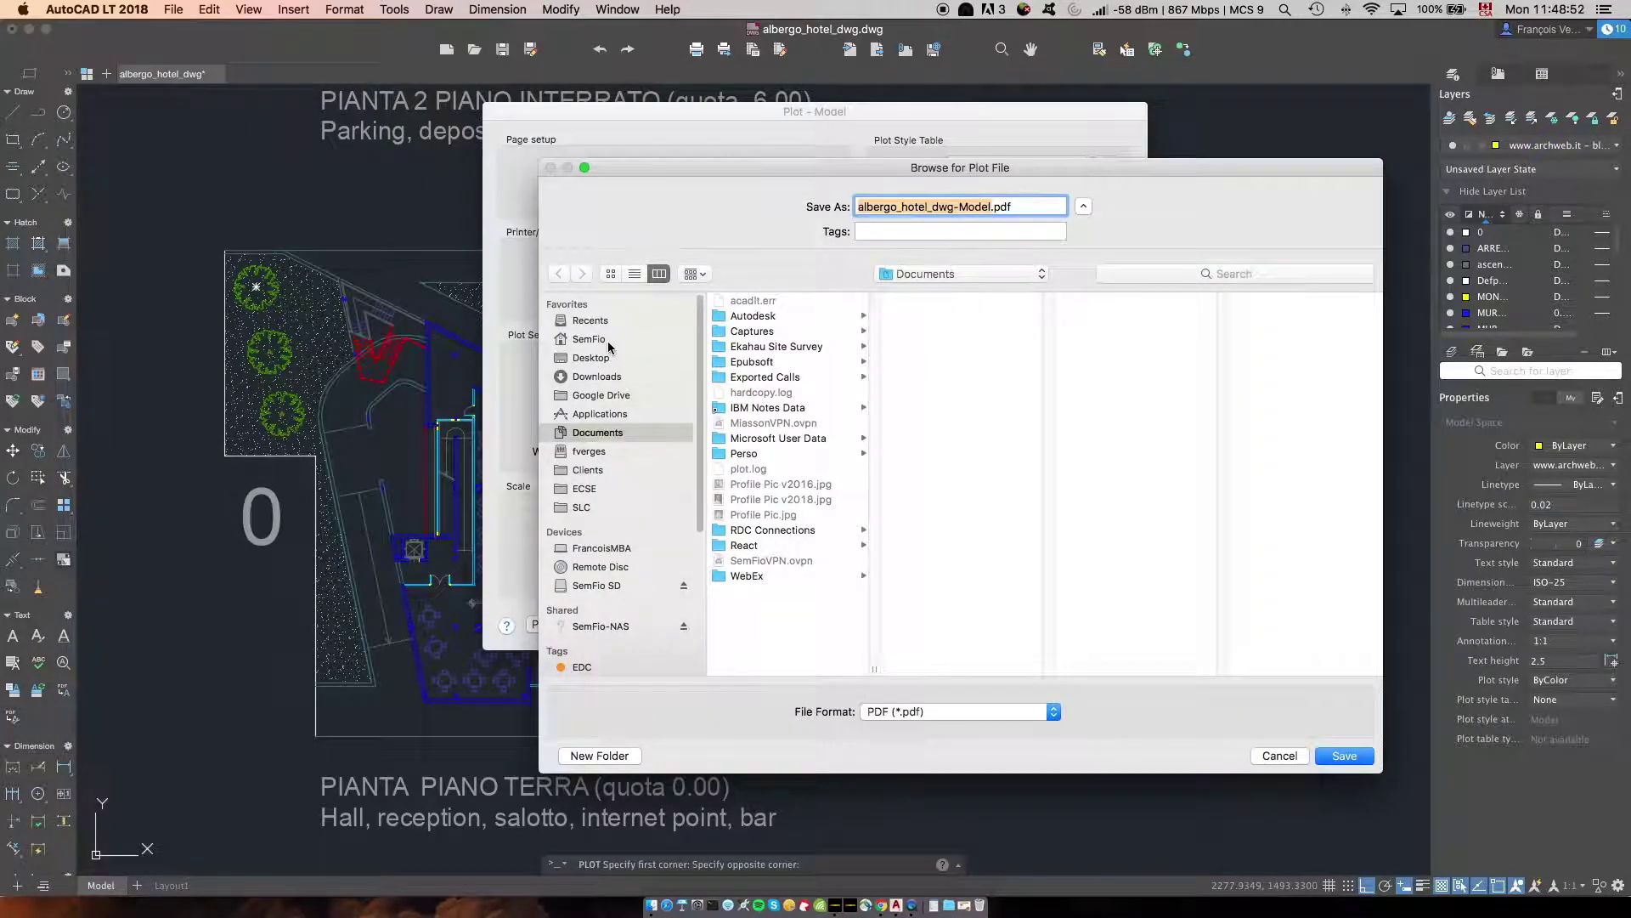
- Save the plot as 0 Hotel - Ground Floor.pdf on the Desktop
left_click(605, 360)
type("0 Hotel - Ground Floor")
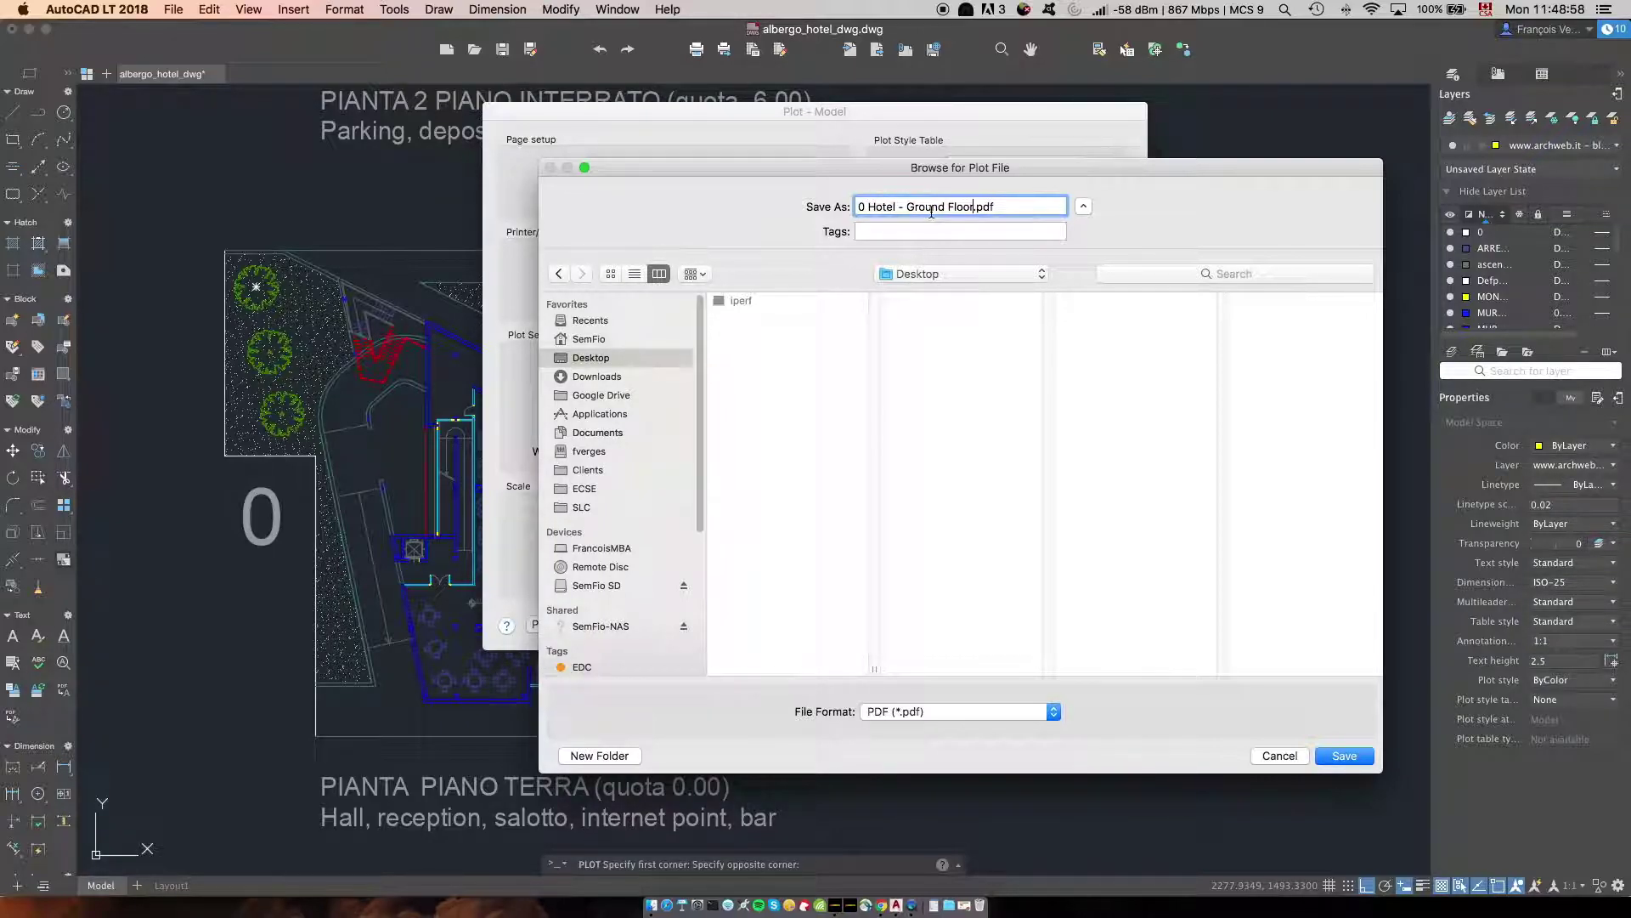
key("Return")
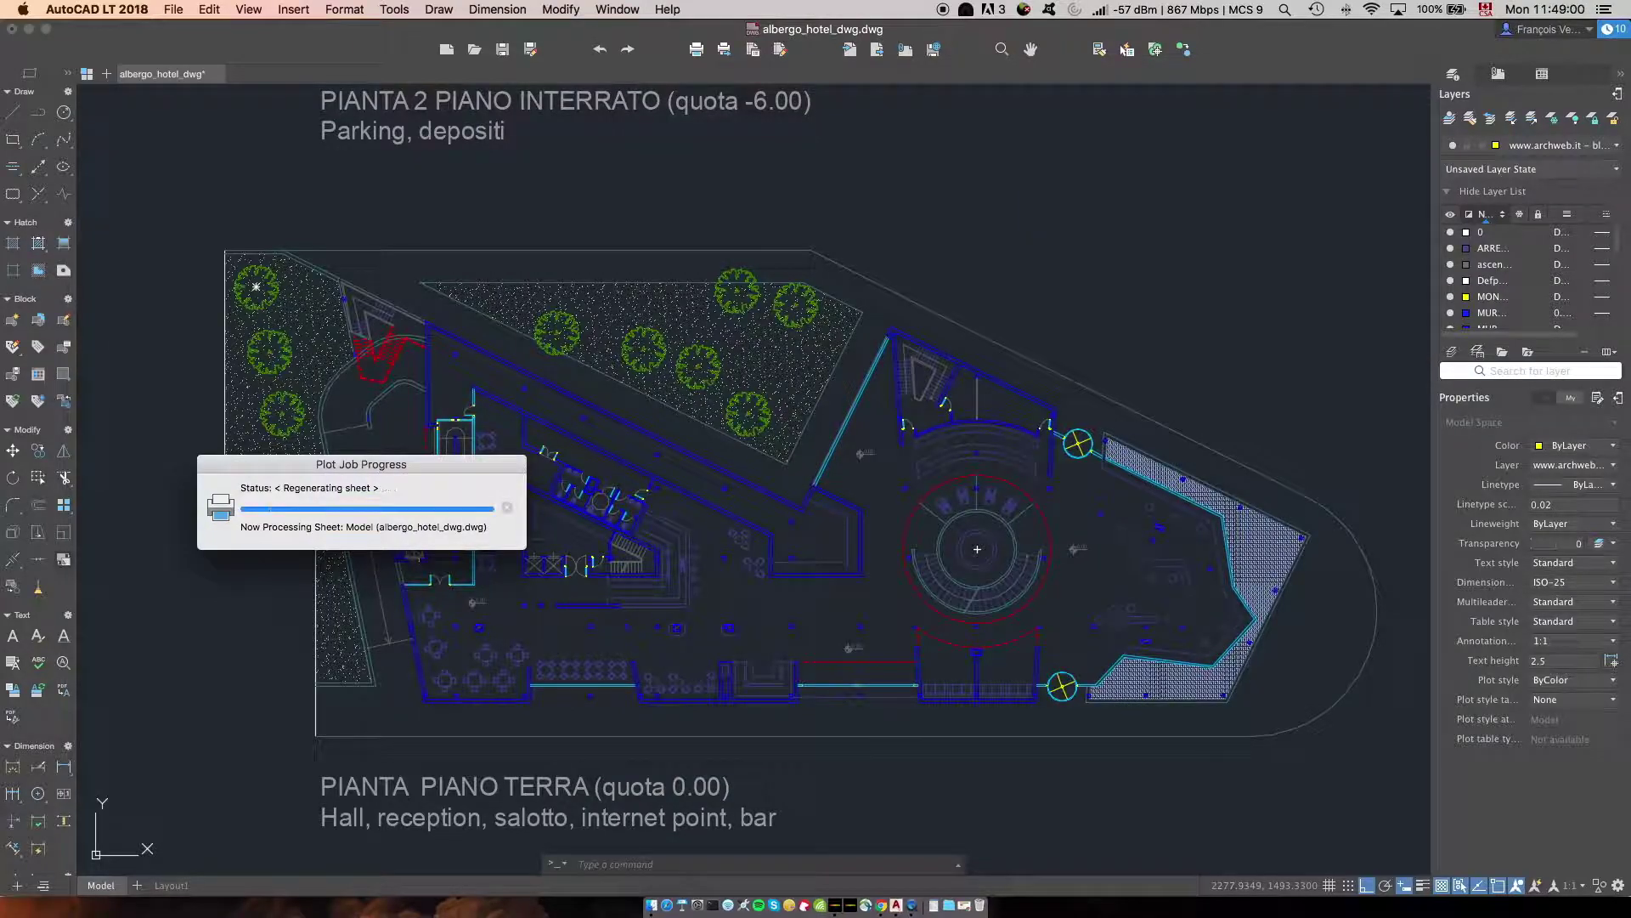
- Check the PDF in Preview from Finder, then return to AutoCAD
key("super+Tab")
key("super+Tab")
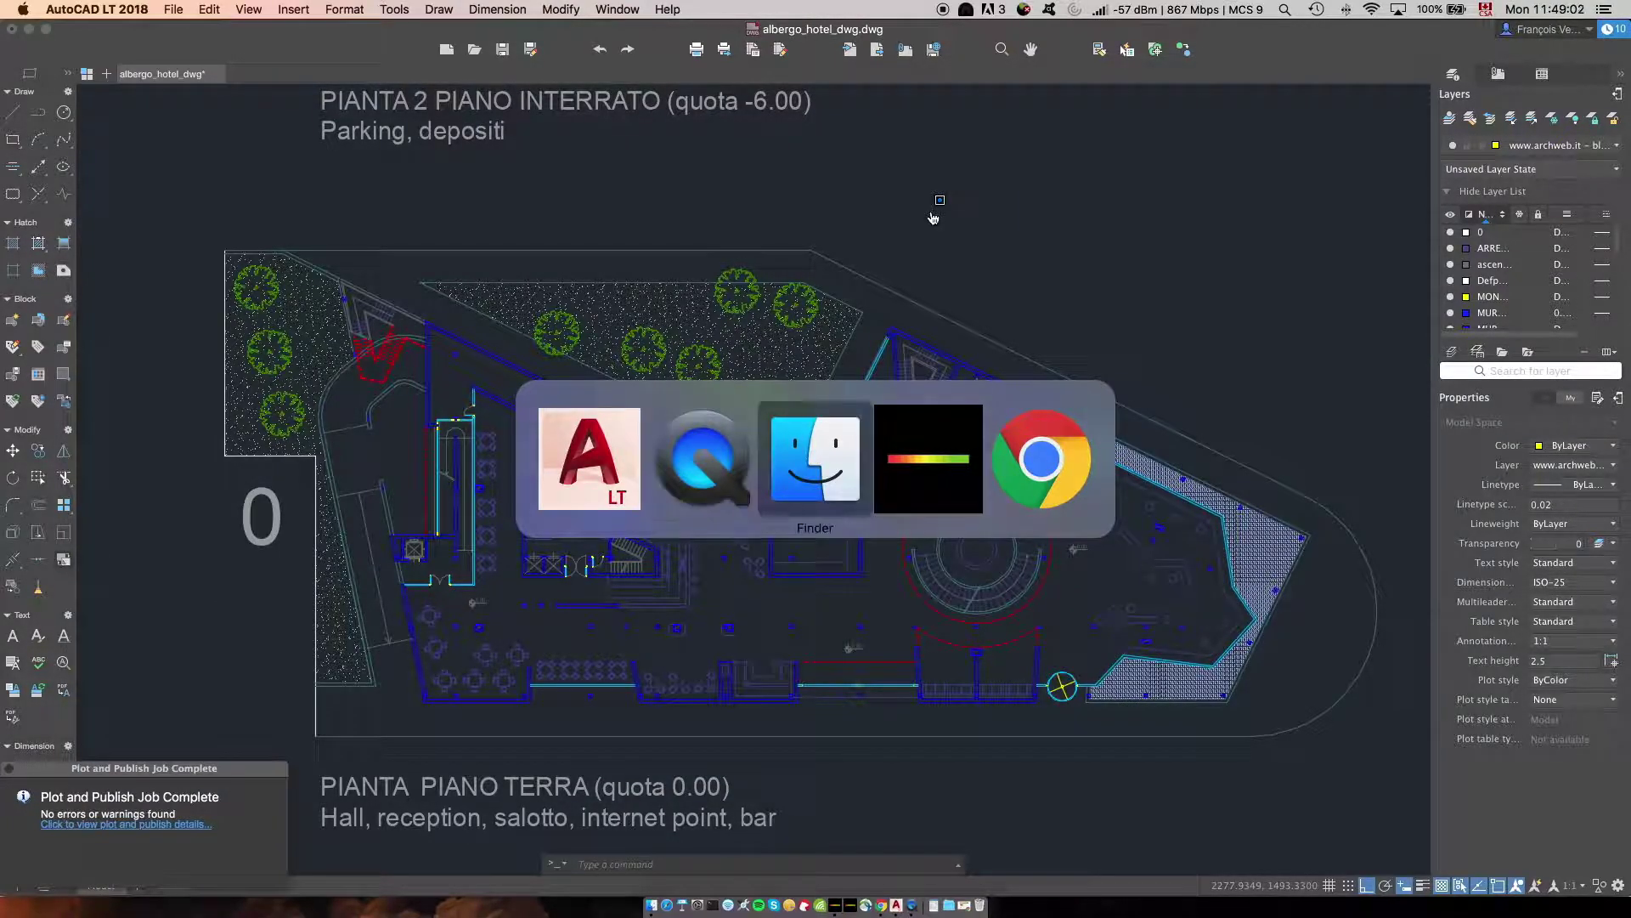
double_click(408, 329)
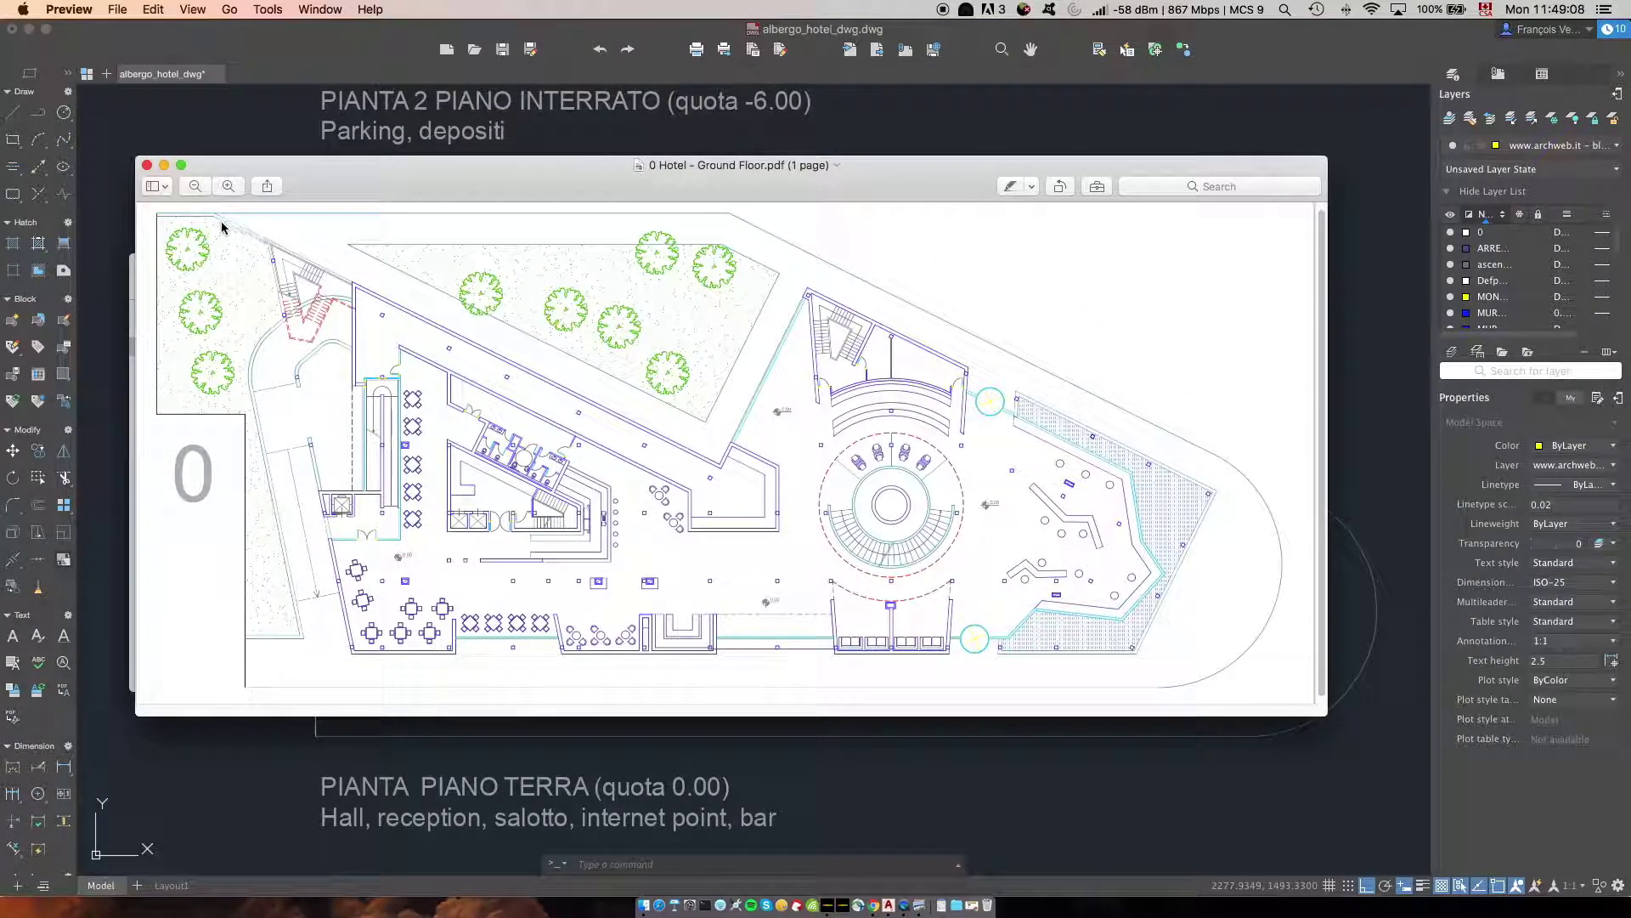
left_click(147, 166)
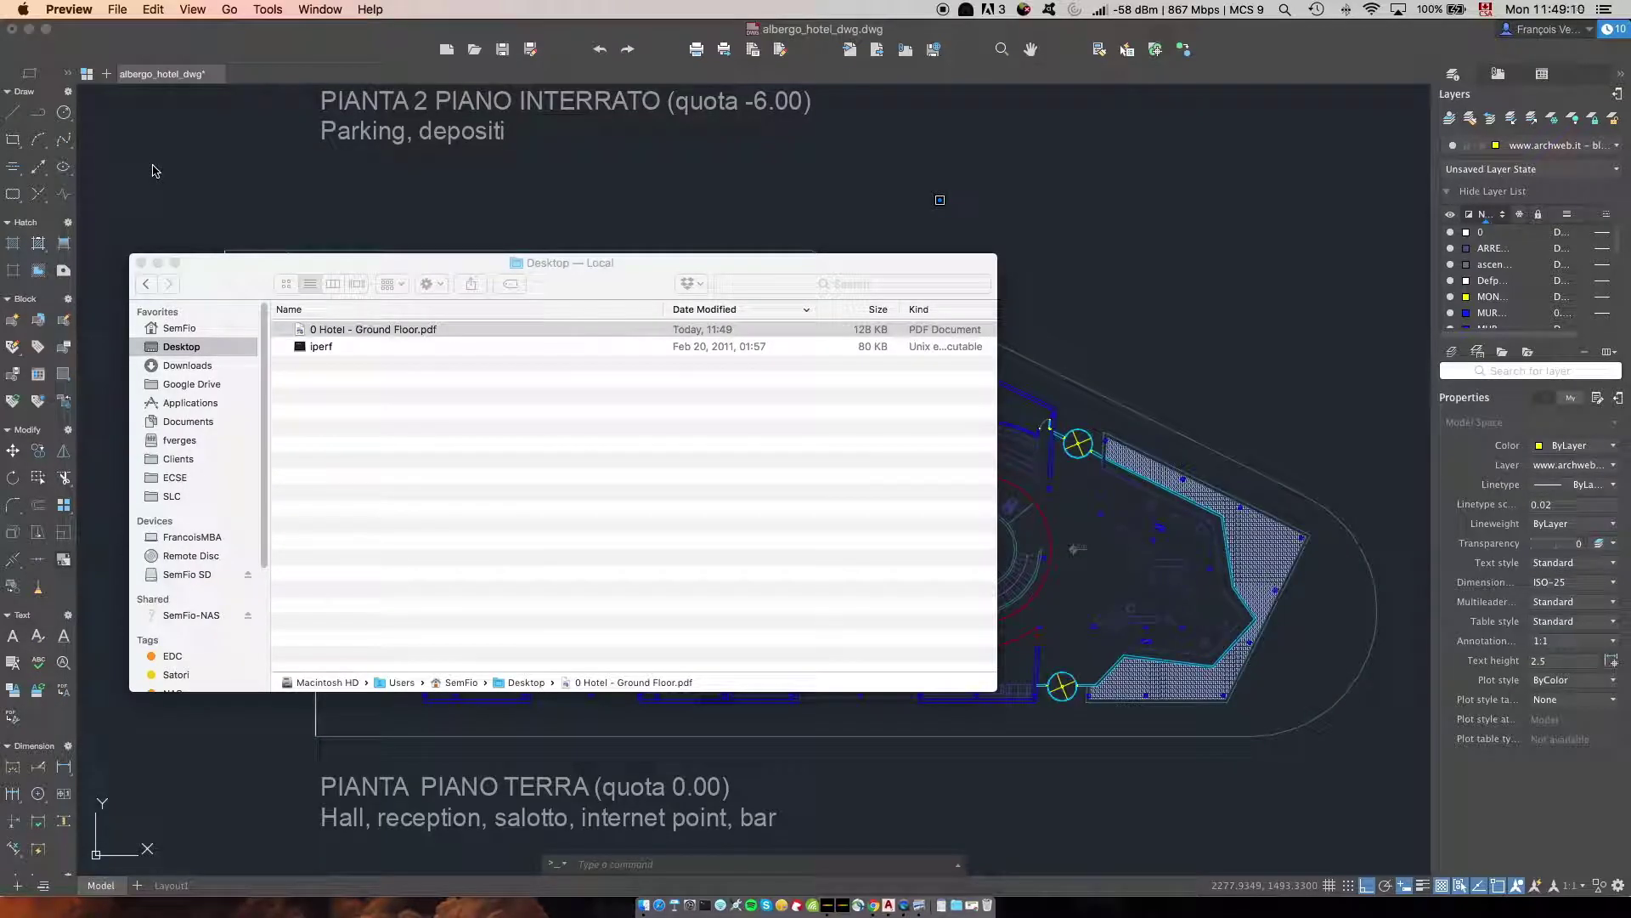
left_click(155, 171)
left_click(152, 164)
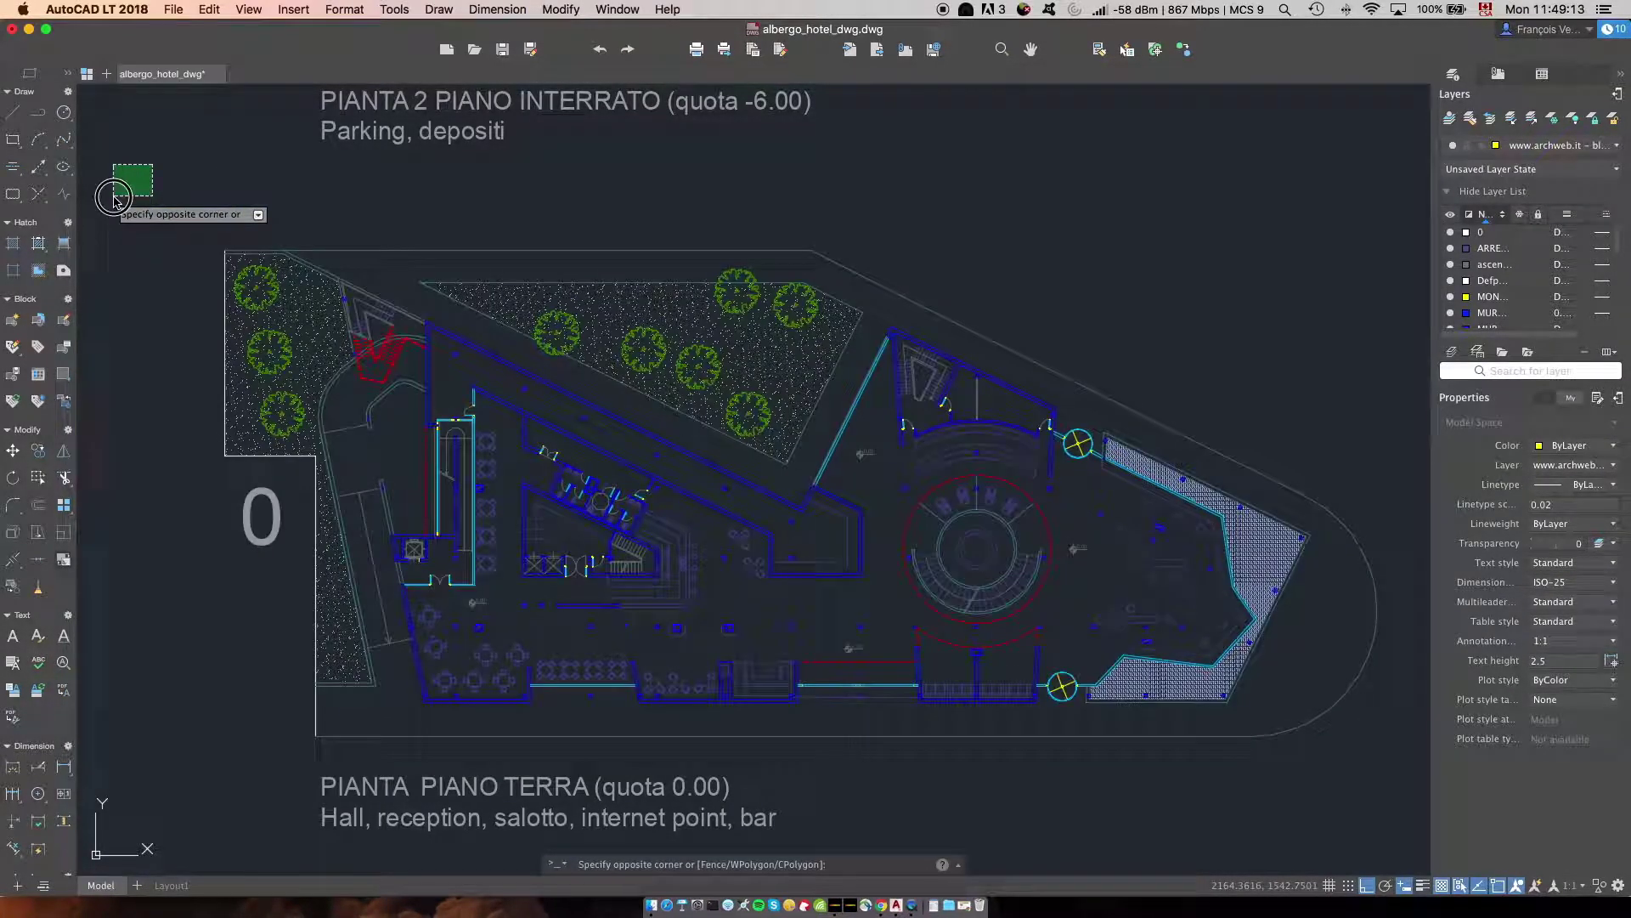
- Zoom out, then zoom and pan onto first-floor plan 1, cancelling the stray Move
left_click(110, 204)
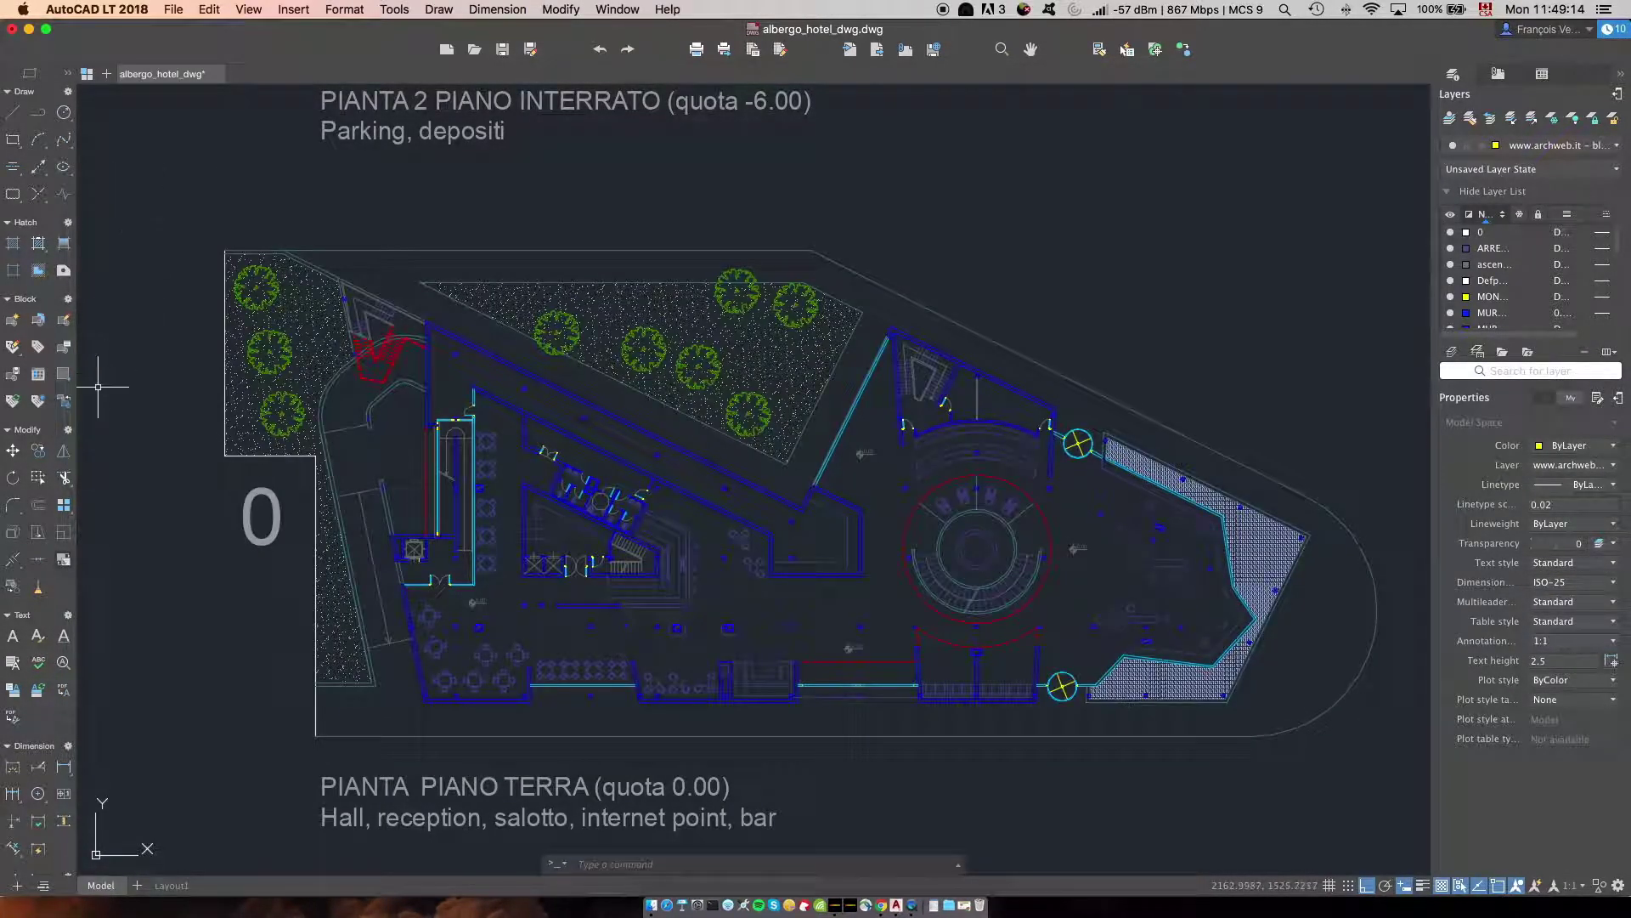
scroll(128, 383, "down", 5)
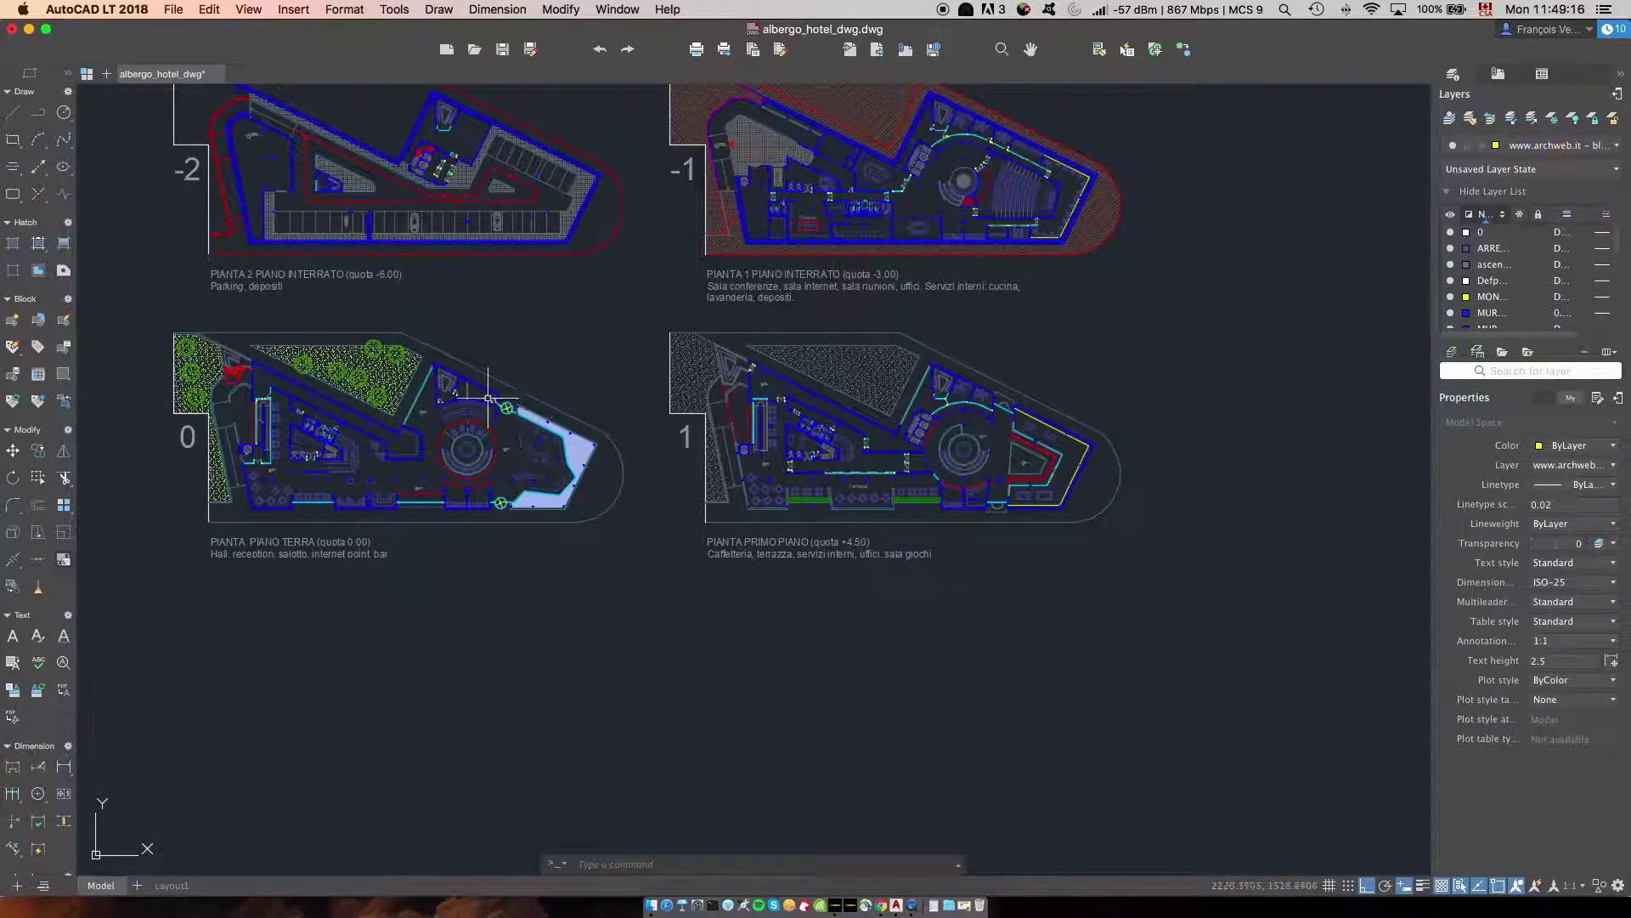
left_click(16, 453)
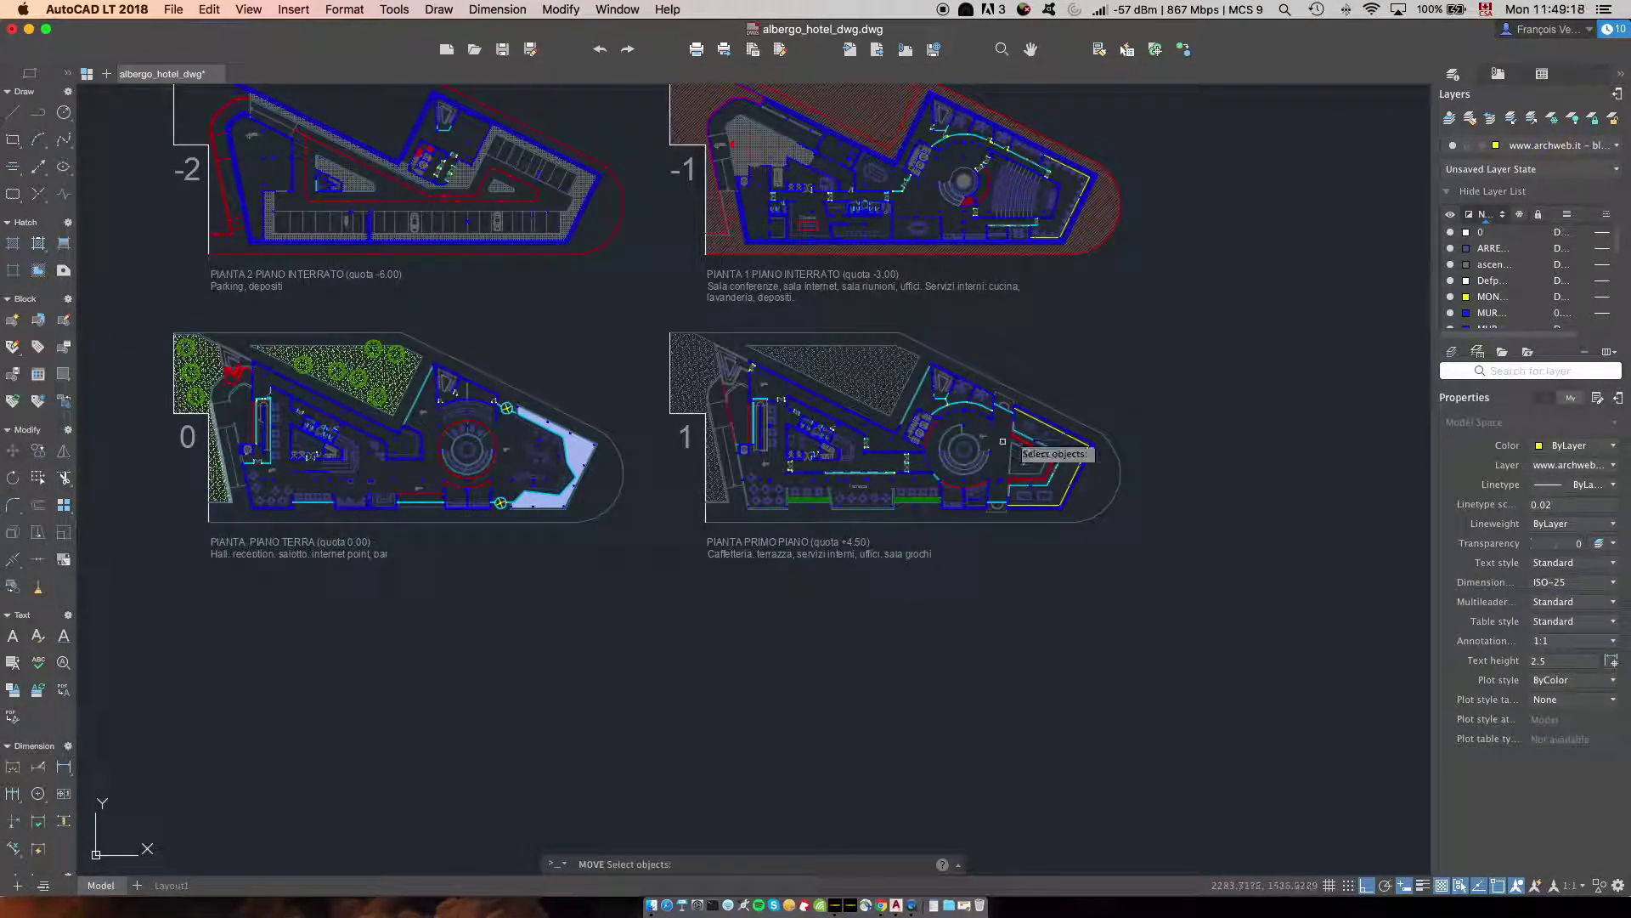
scroll(964, 425, "up", 3)
scroll(1104, 404, "up", 3)
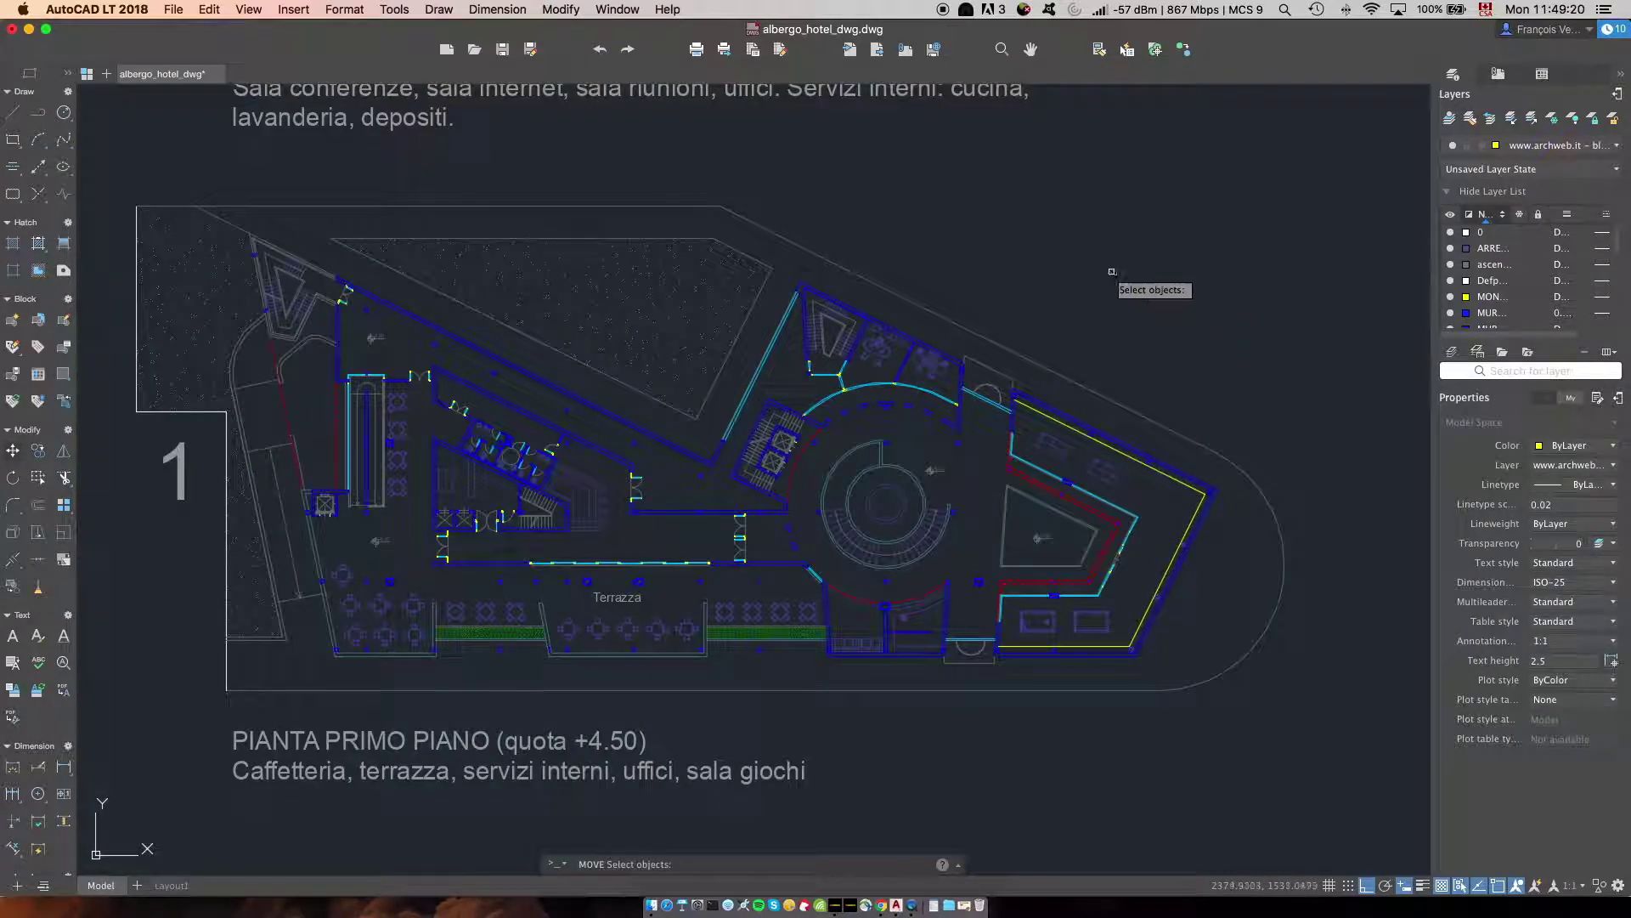
mouse_move(1085, 240)
middle_mouse_down()
mouse_move(1175, 263)
mouse_move(1136, 263)
middle_mouse_up()
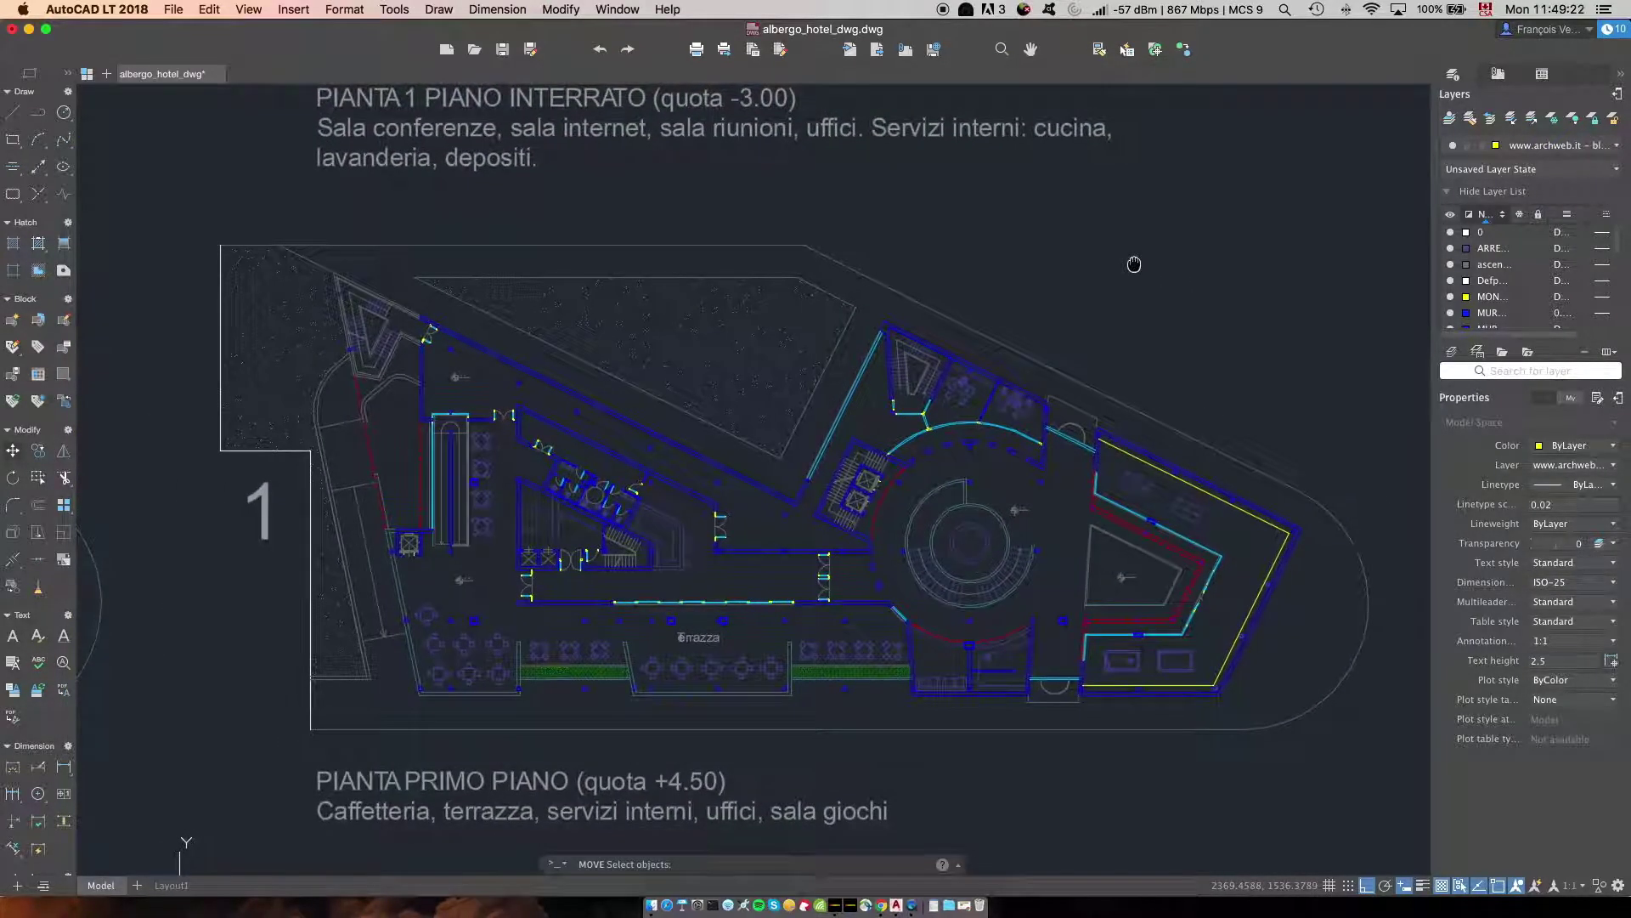
key("Escape")
- Run PRINT and set DWG To PDF.pc3, Hotel paper, landscape, and a Window plot area
type("print")
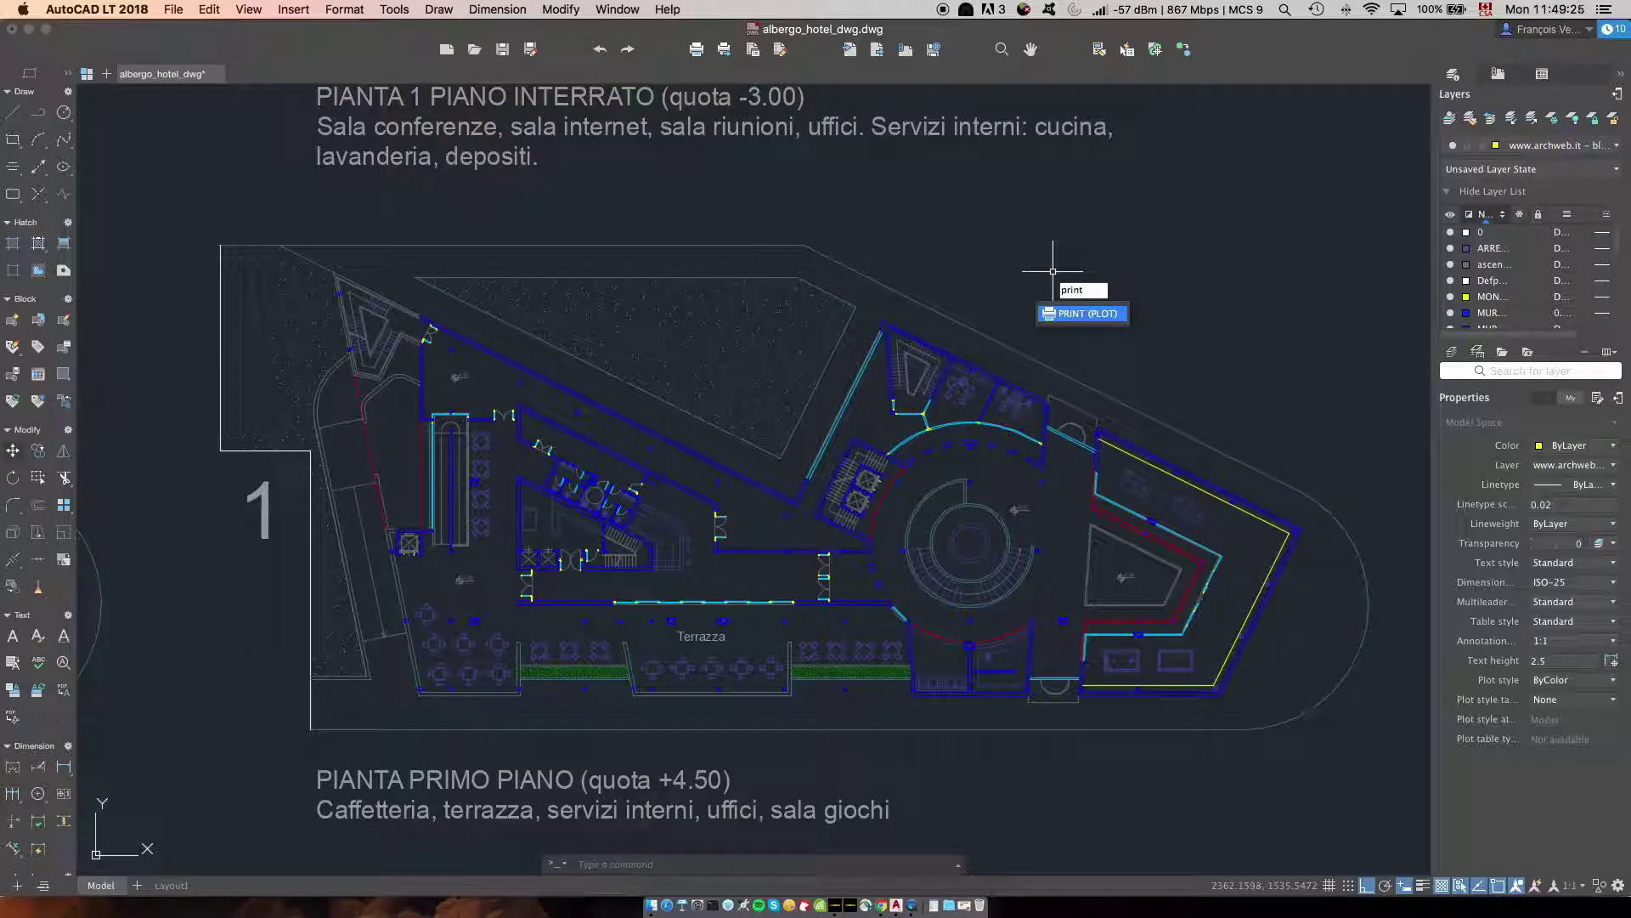
key("Return")
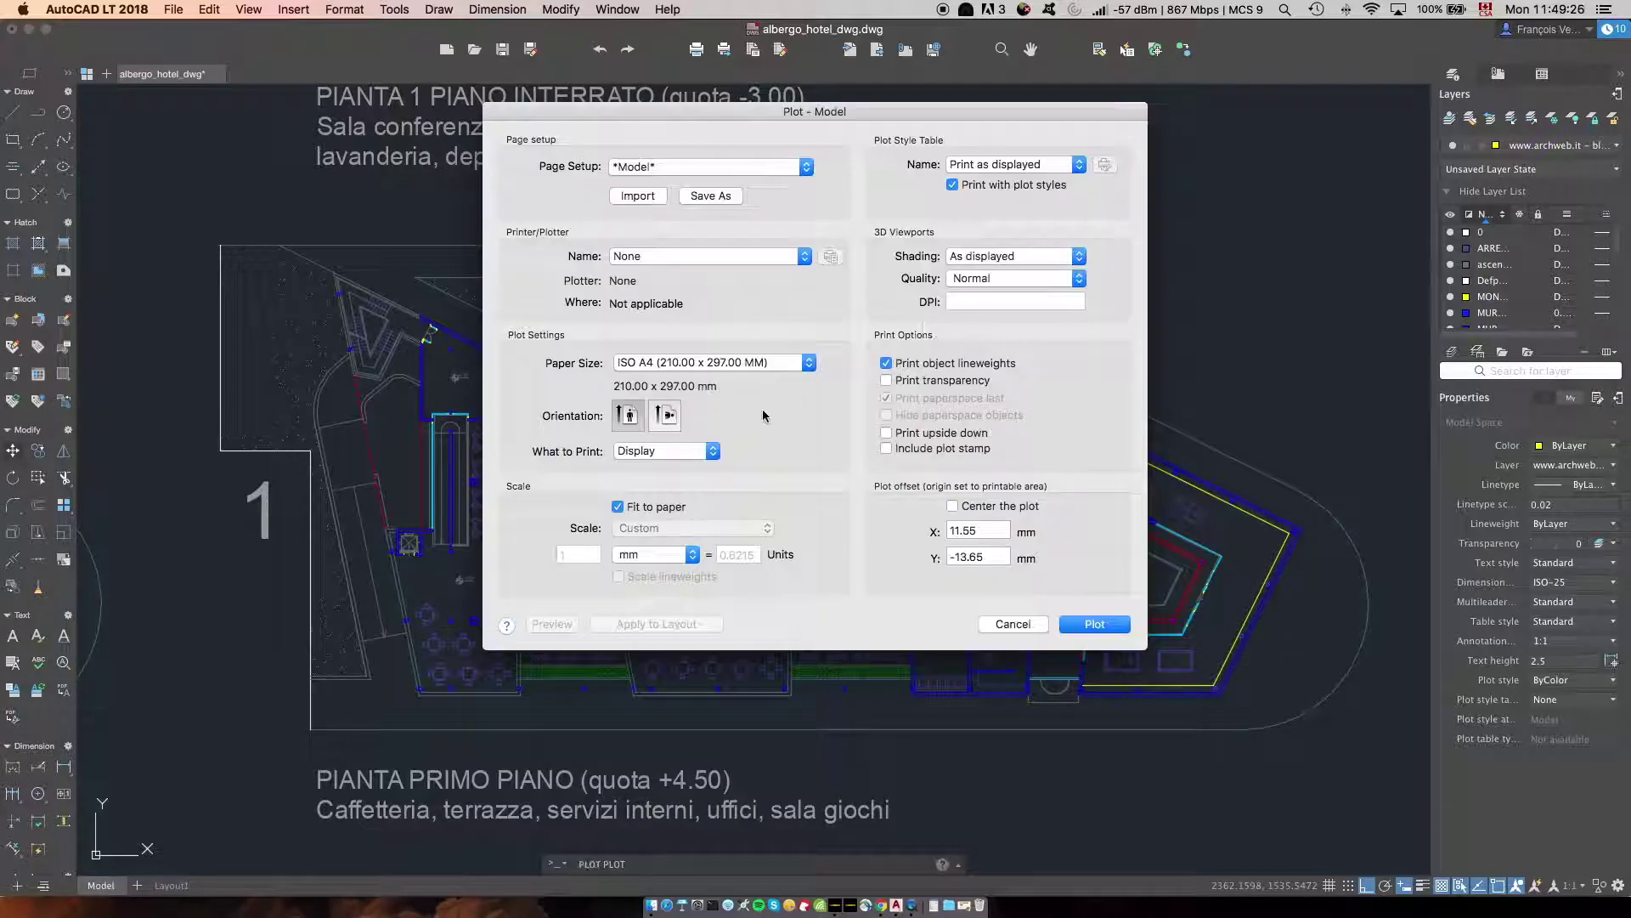
left_click(804, 256)
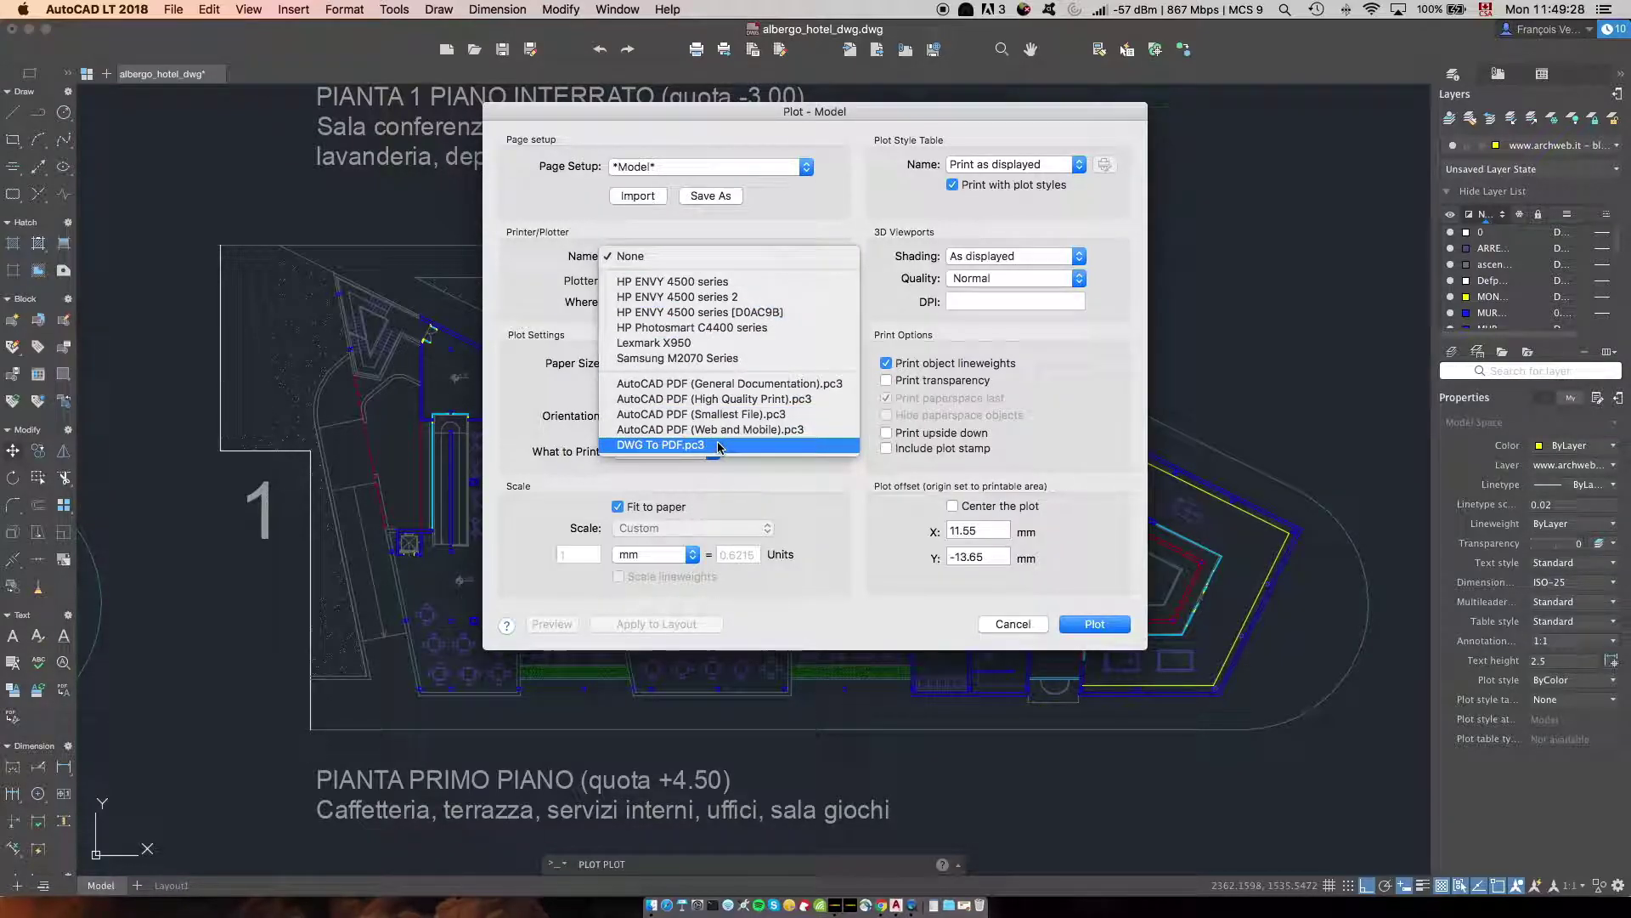
left_click(718, 447)
left_click(798, 363)
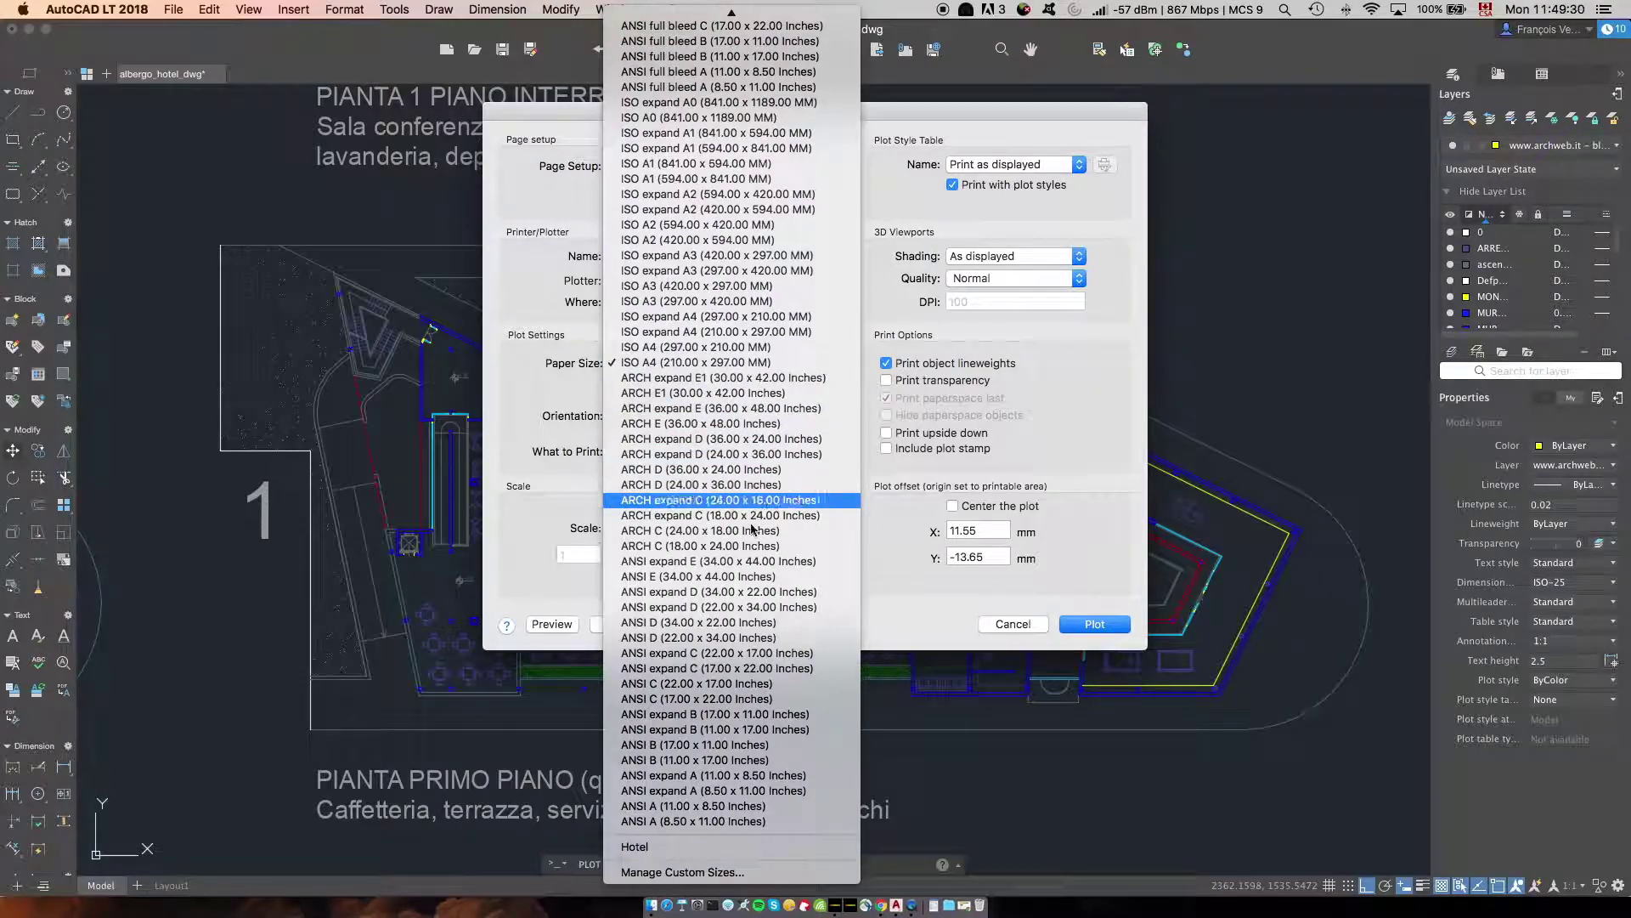
left_click(820, 848)
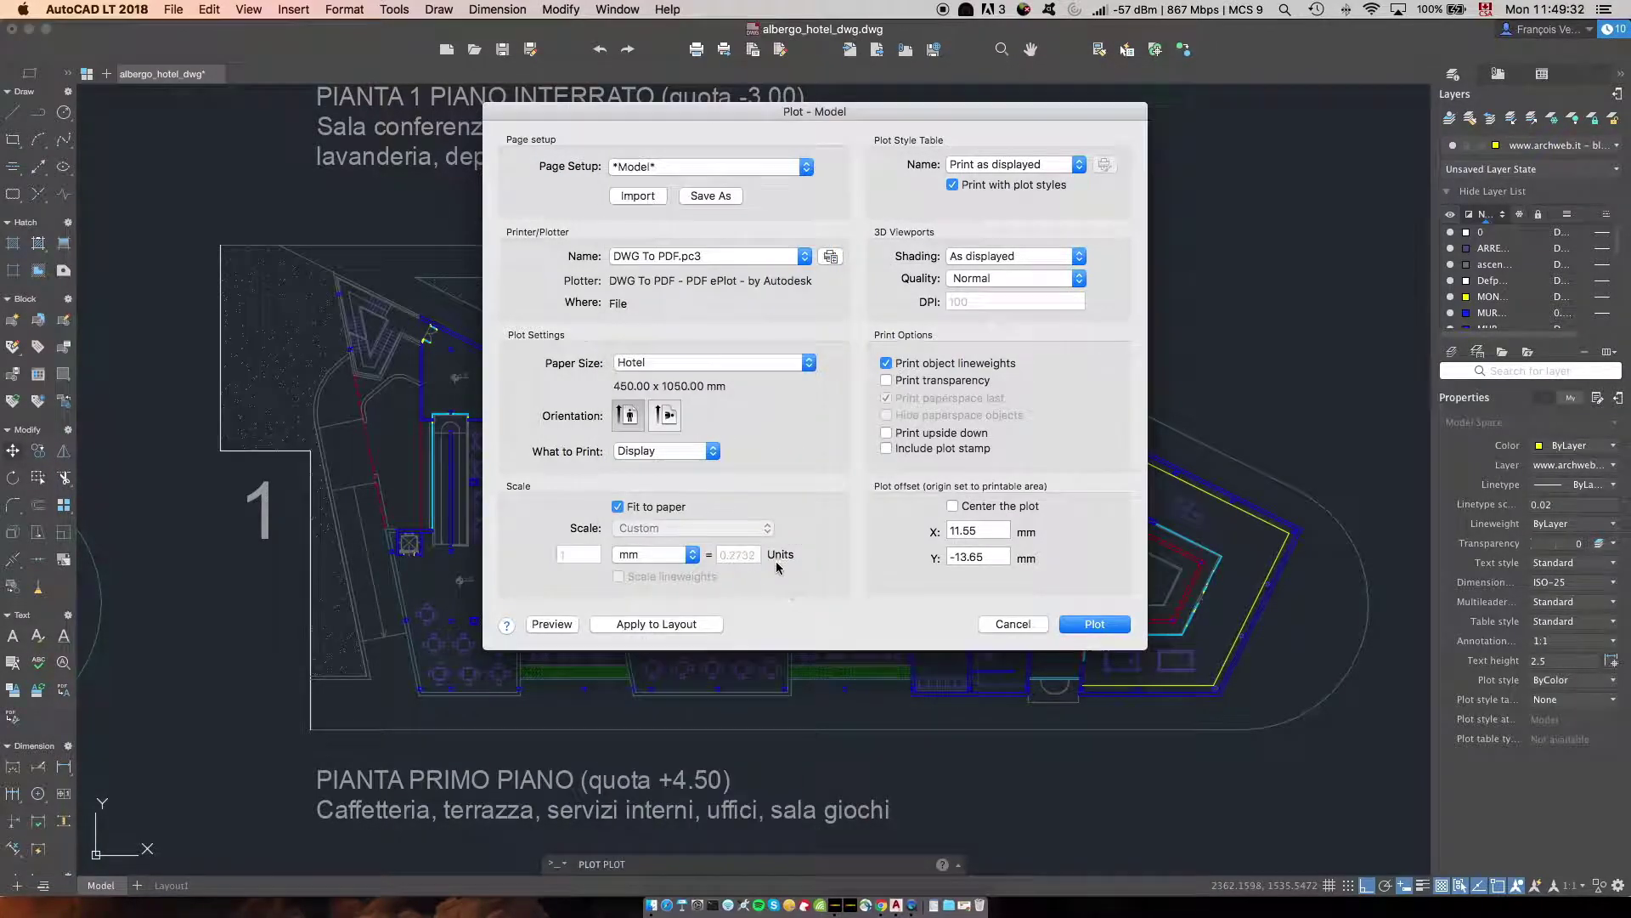
left_click(667, 425)
left_click(705, 448)
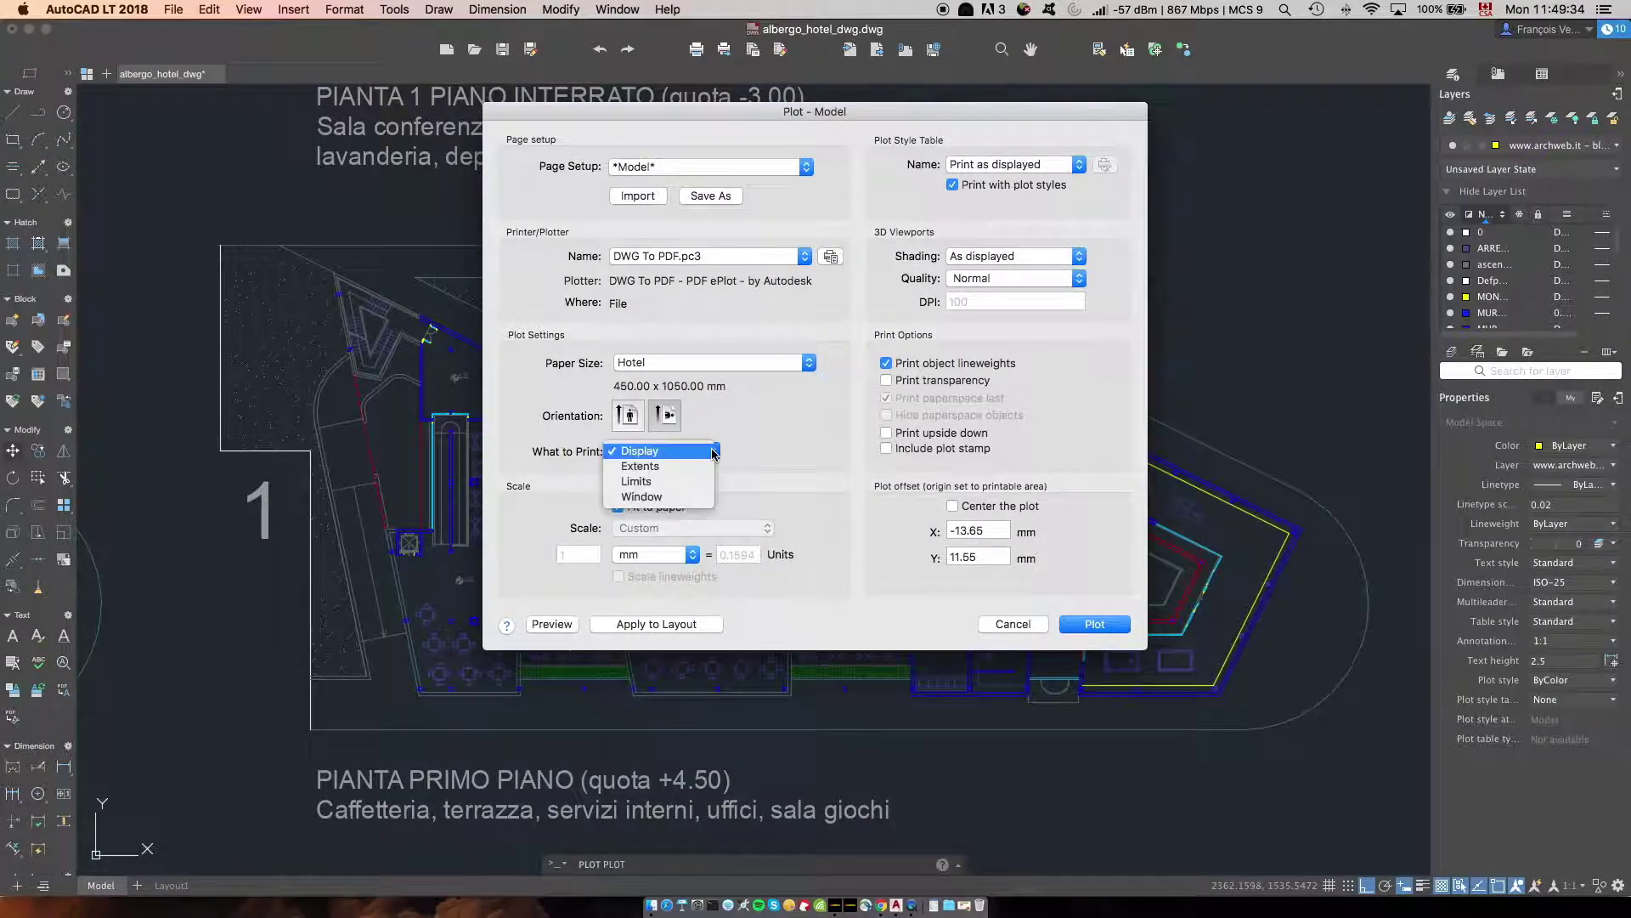
left_click(704, 500)
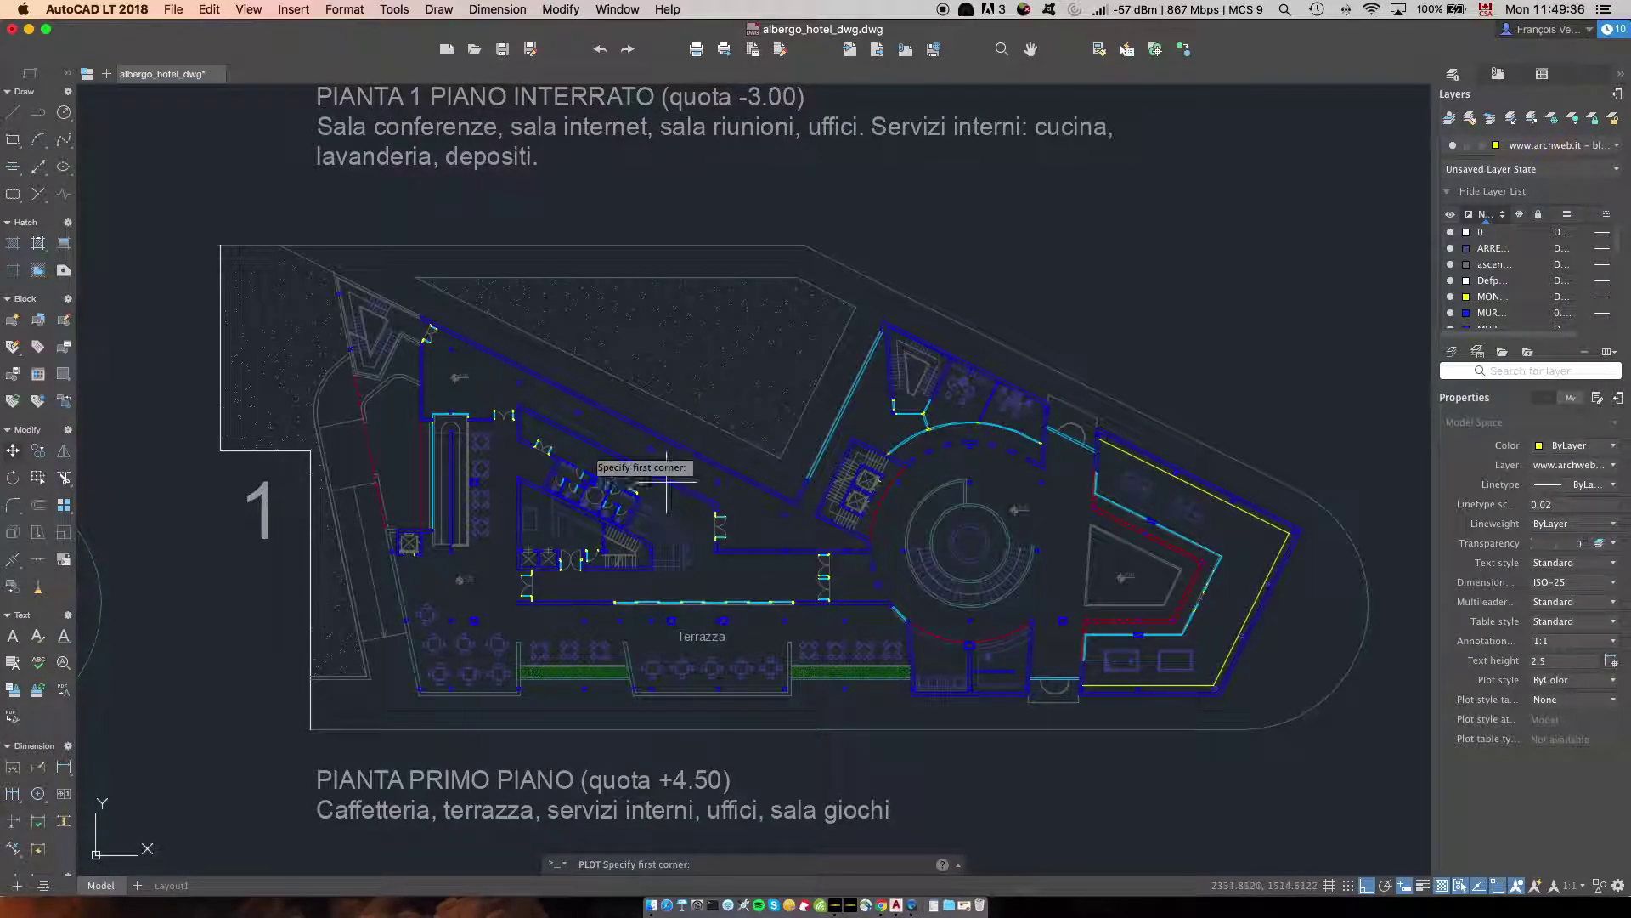
- Frame the first-floor plan corner to corner, centre the plot, and start plotting
left_click(210, 235)
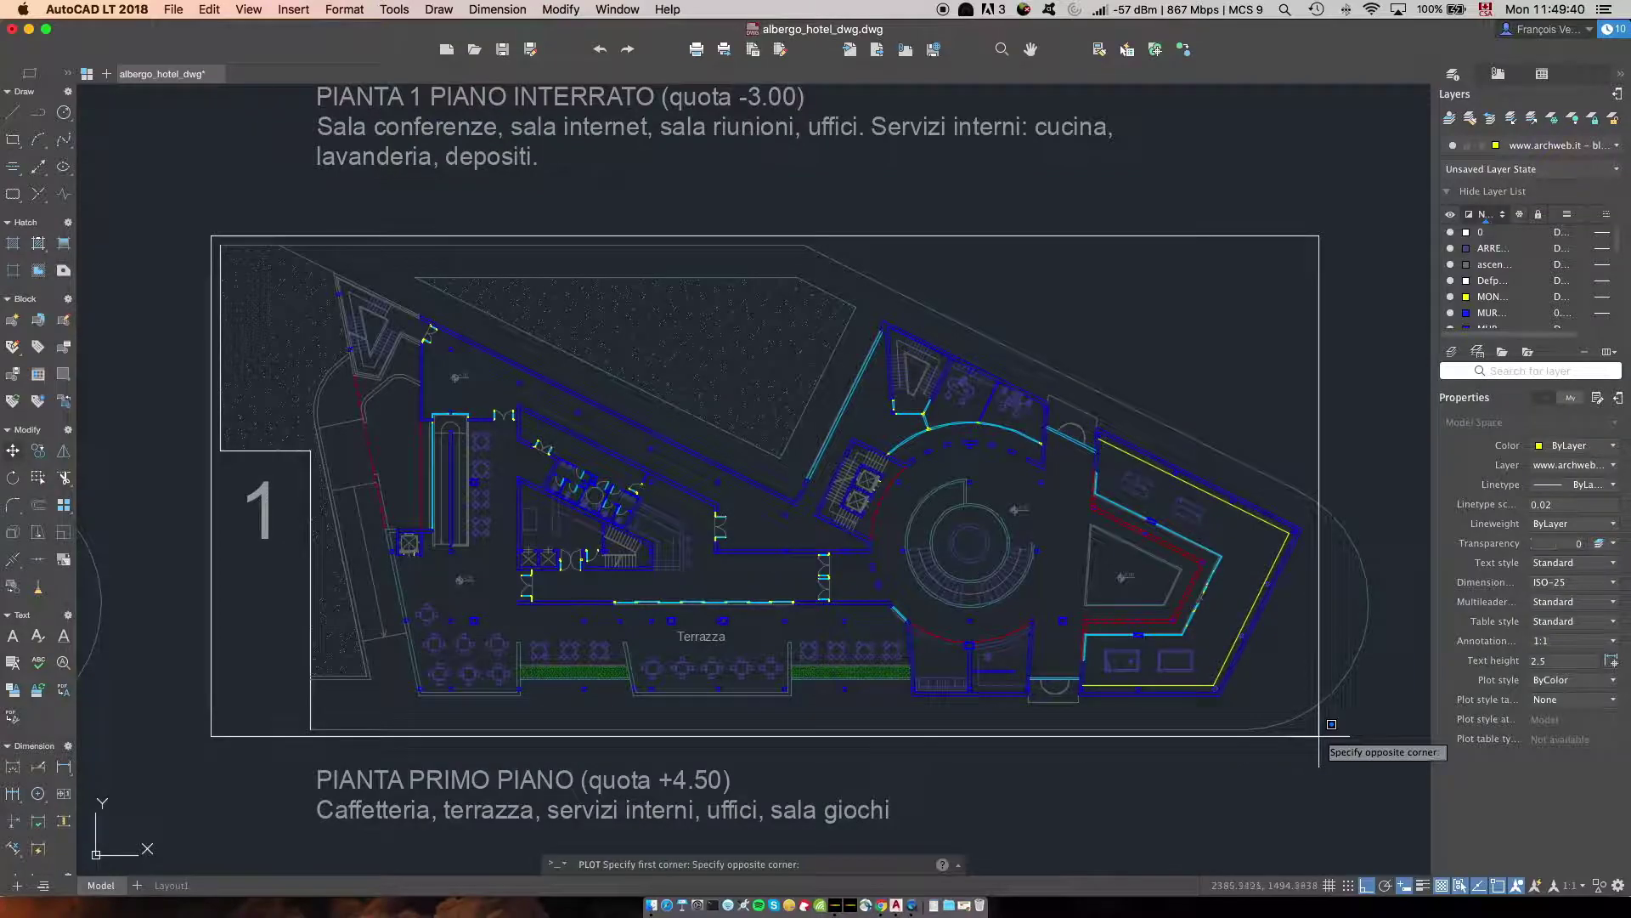
left_click(1378, 740)
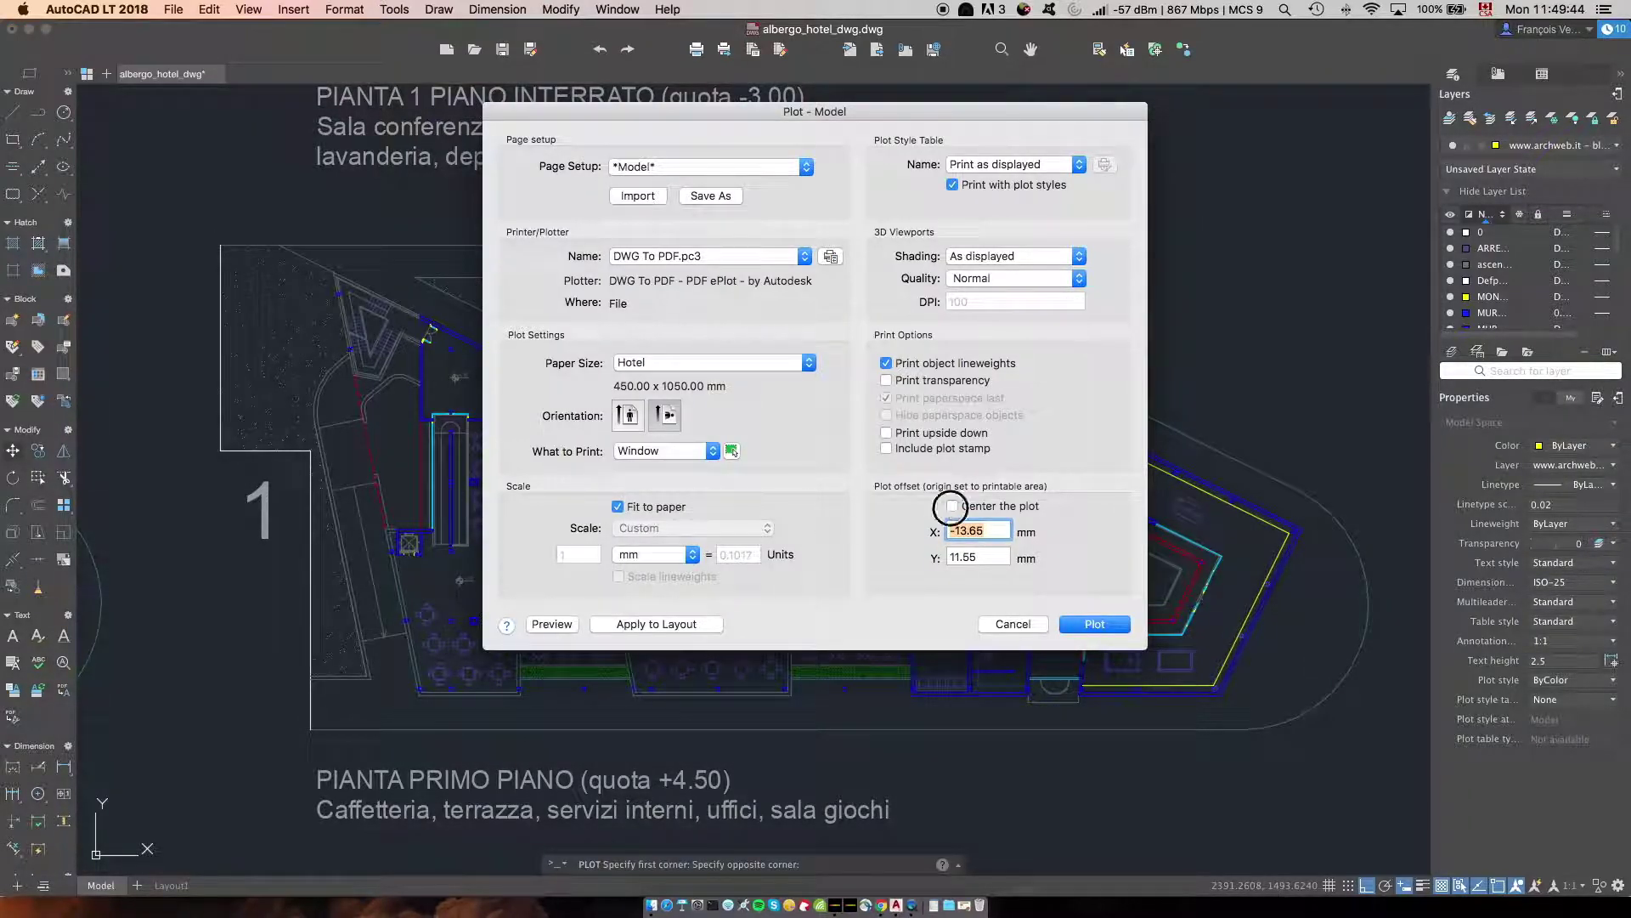
left_click(952, 505)
left_click(1093, 625)
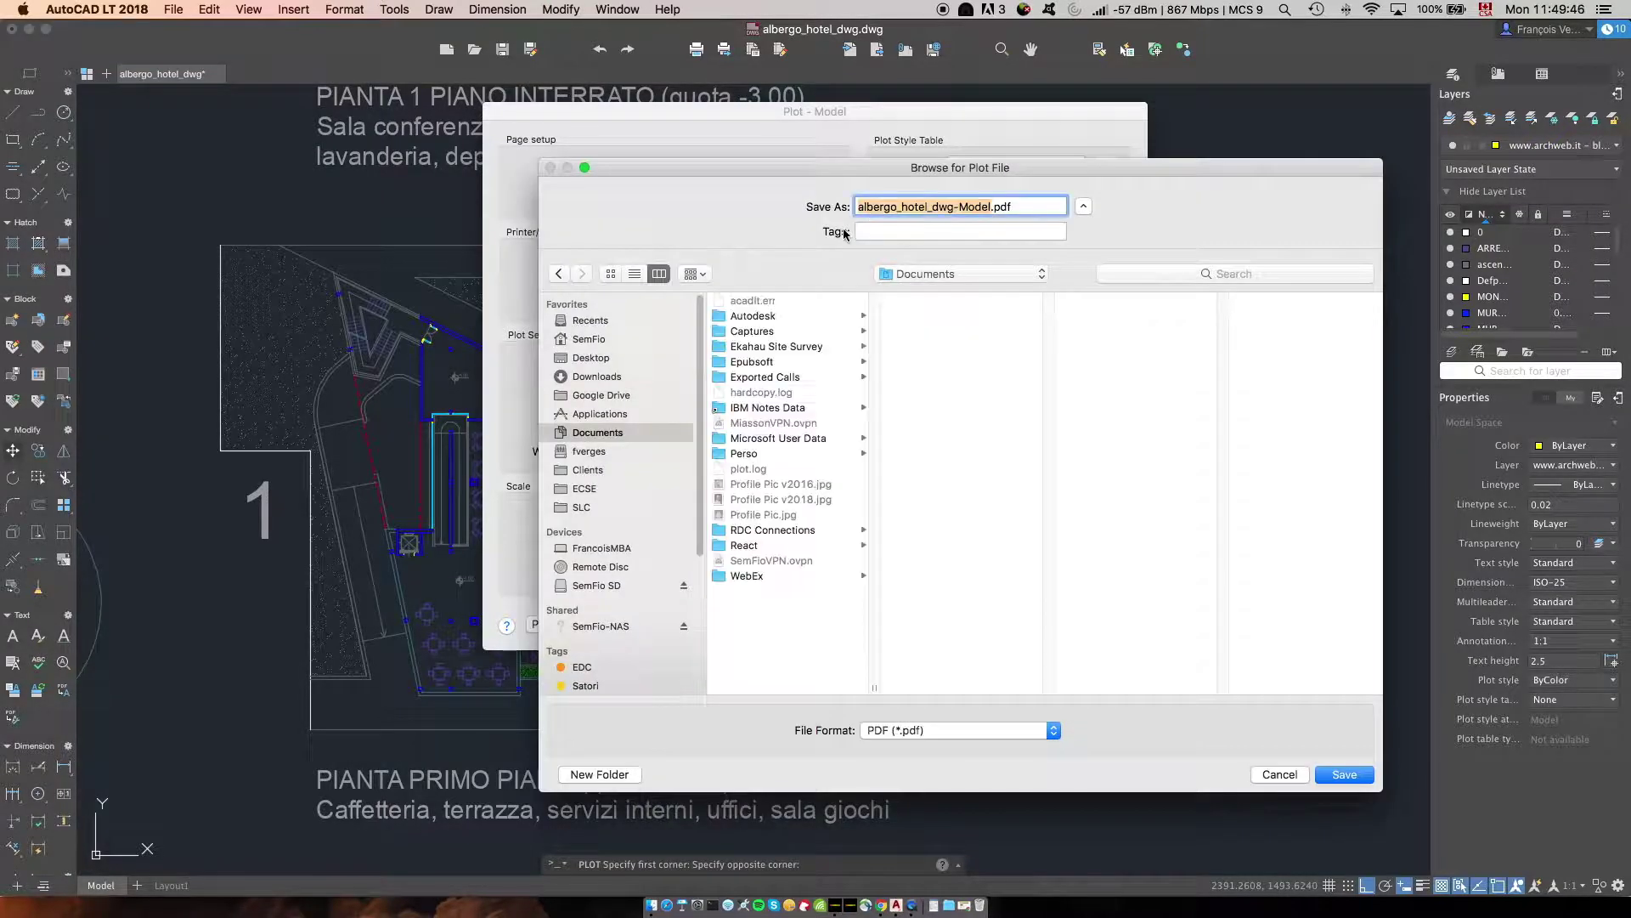
- Save the plot to the Desktop as '1 Hotel - First Floor.pdf', based on the Ground Floor file name
left_click(605, 358)
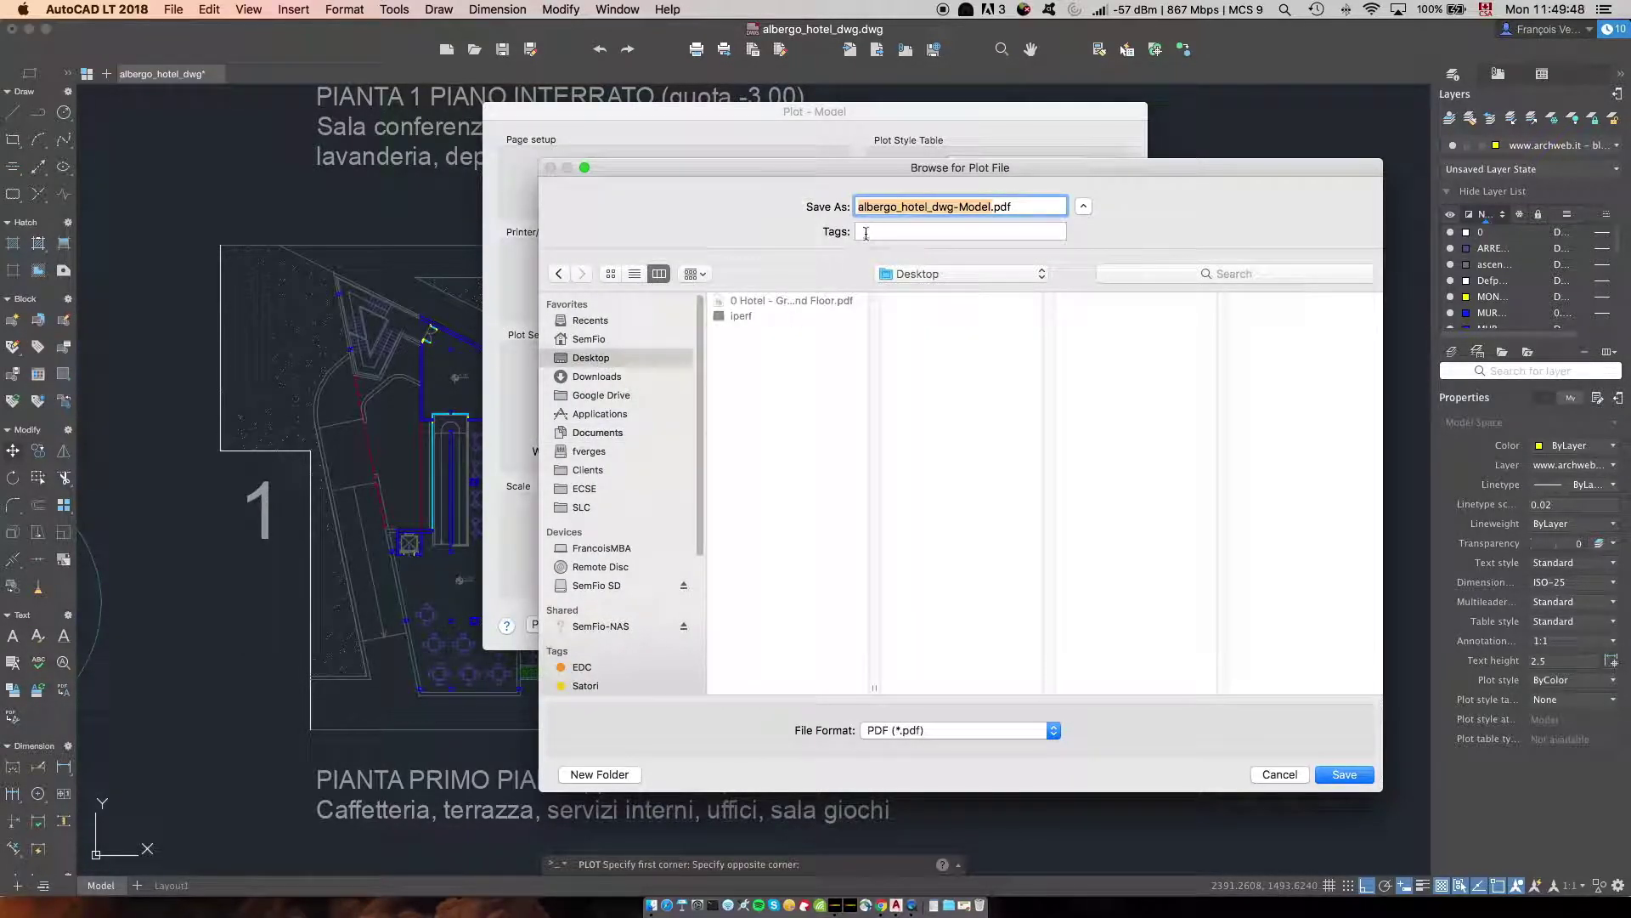
left_click(825, 306)
double_click(865, 206)
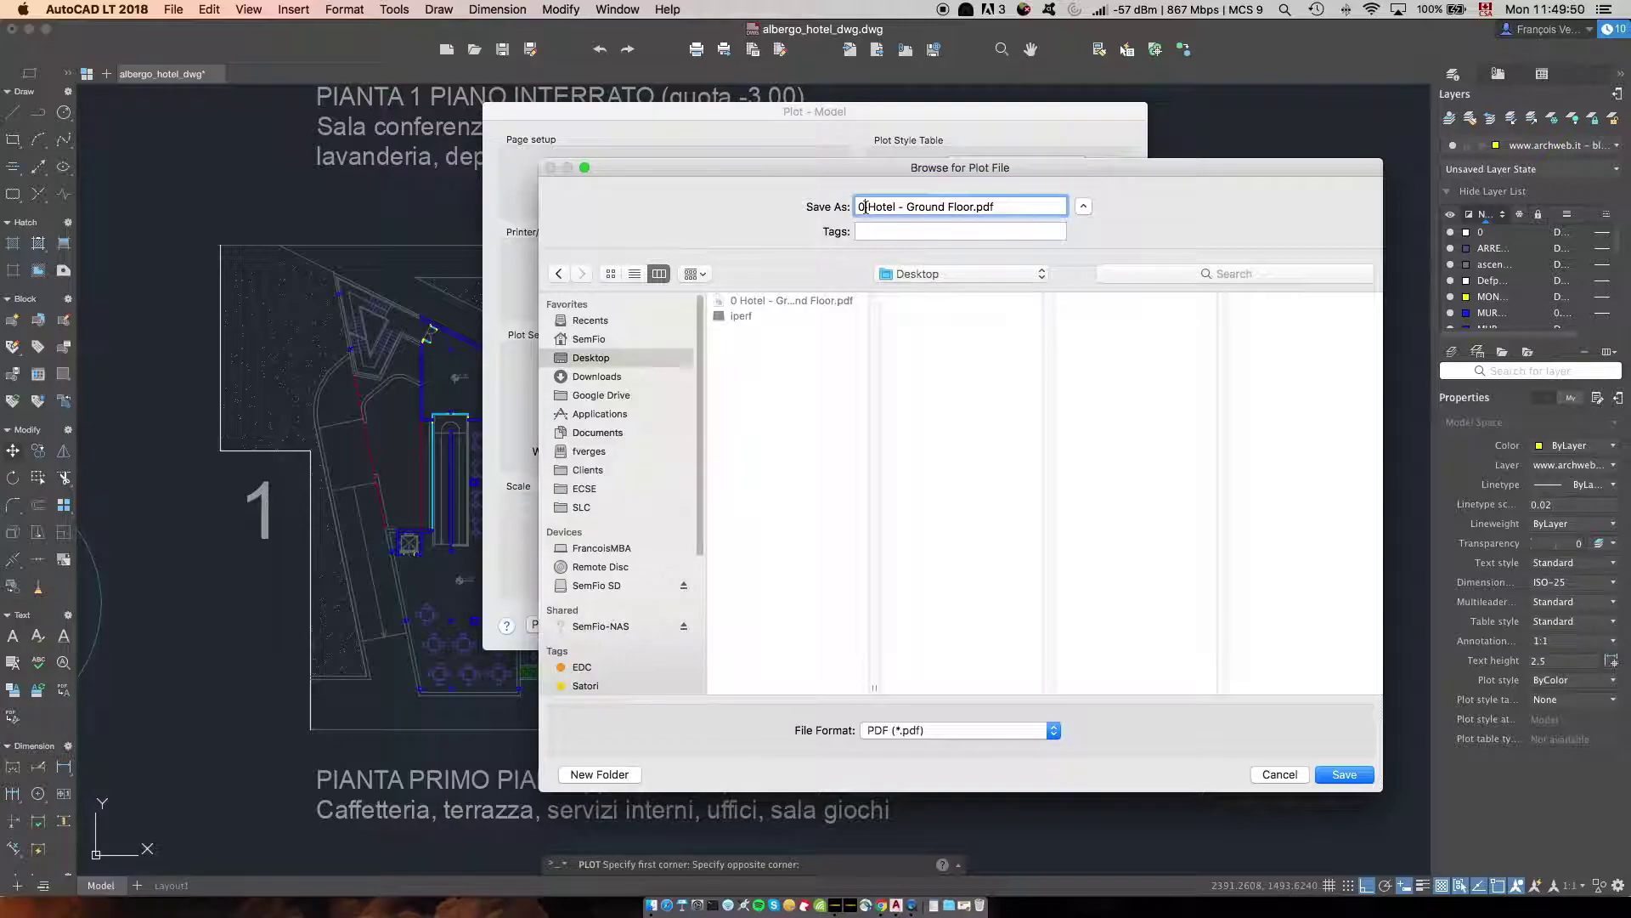
type("1")
left_click(929, 207)
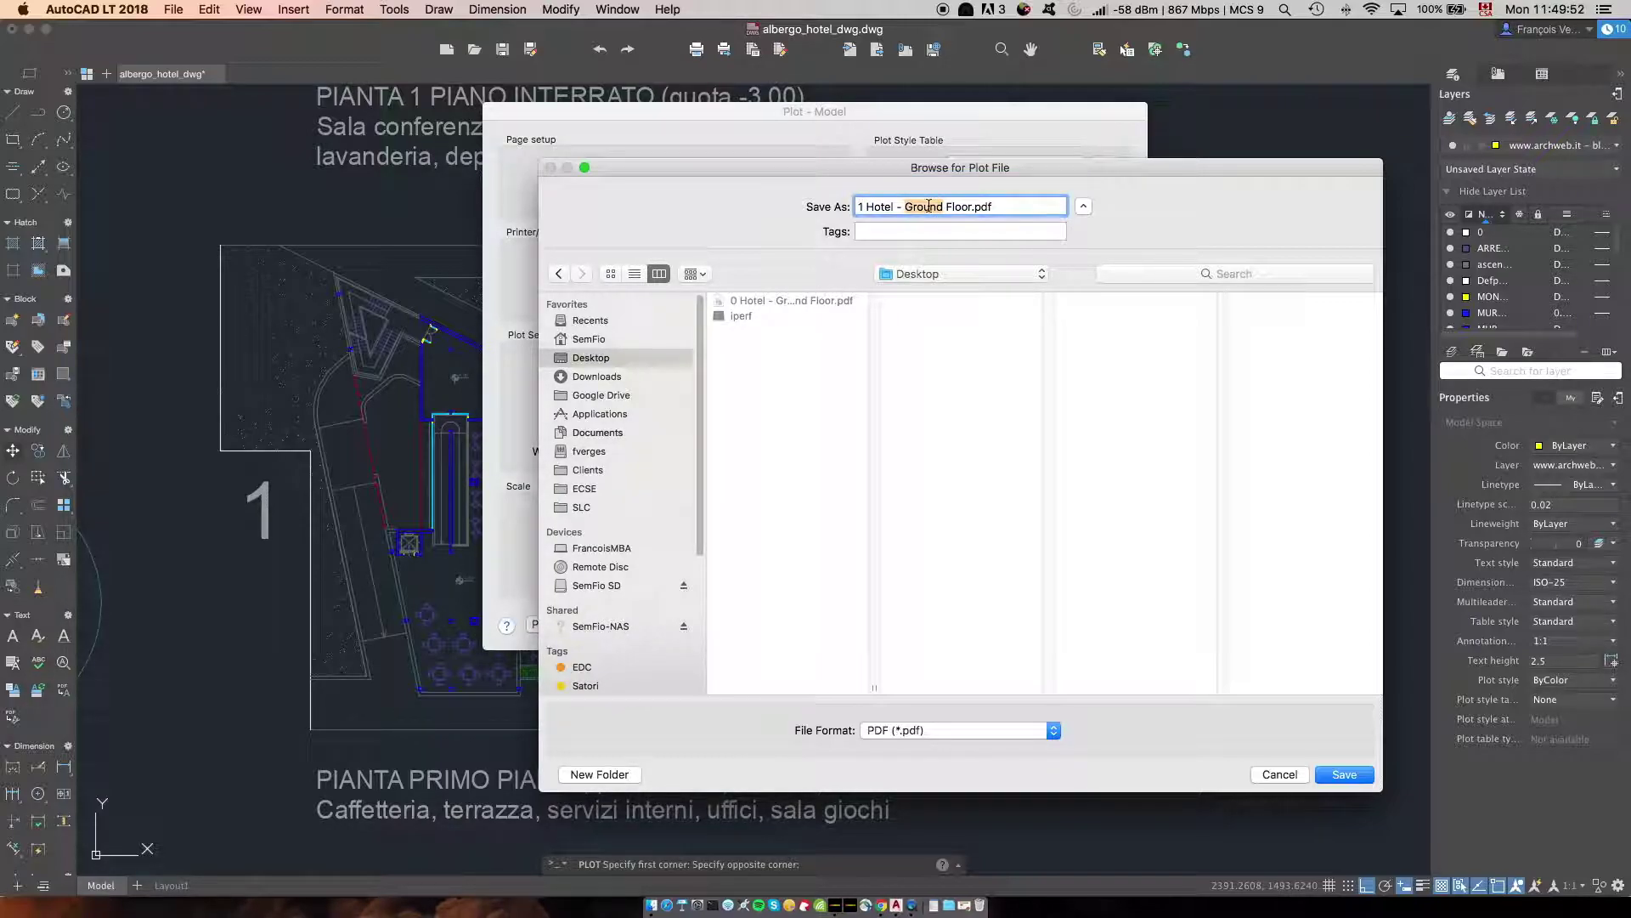
type("First")
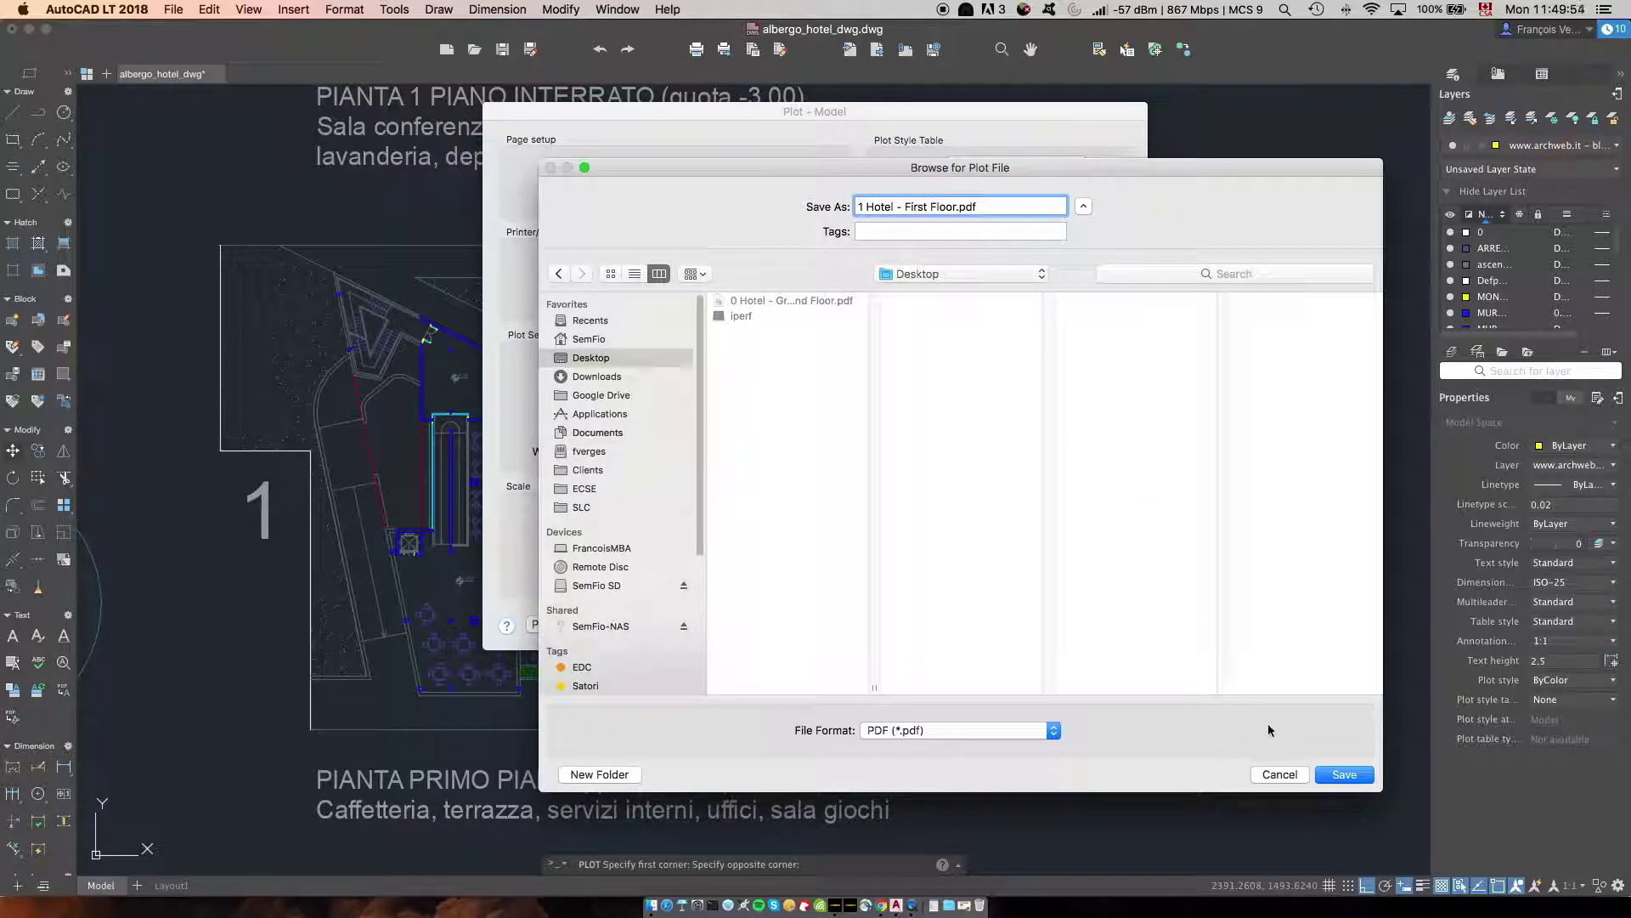
left_click(1351, 775)
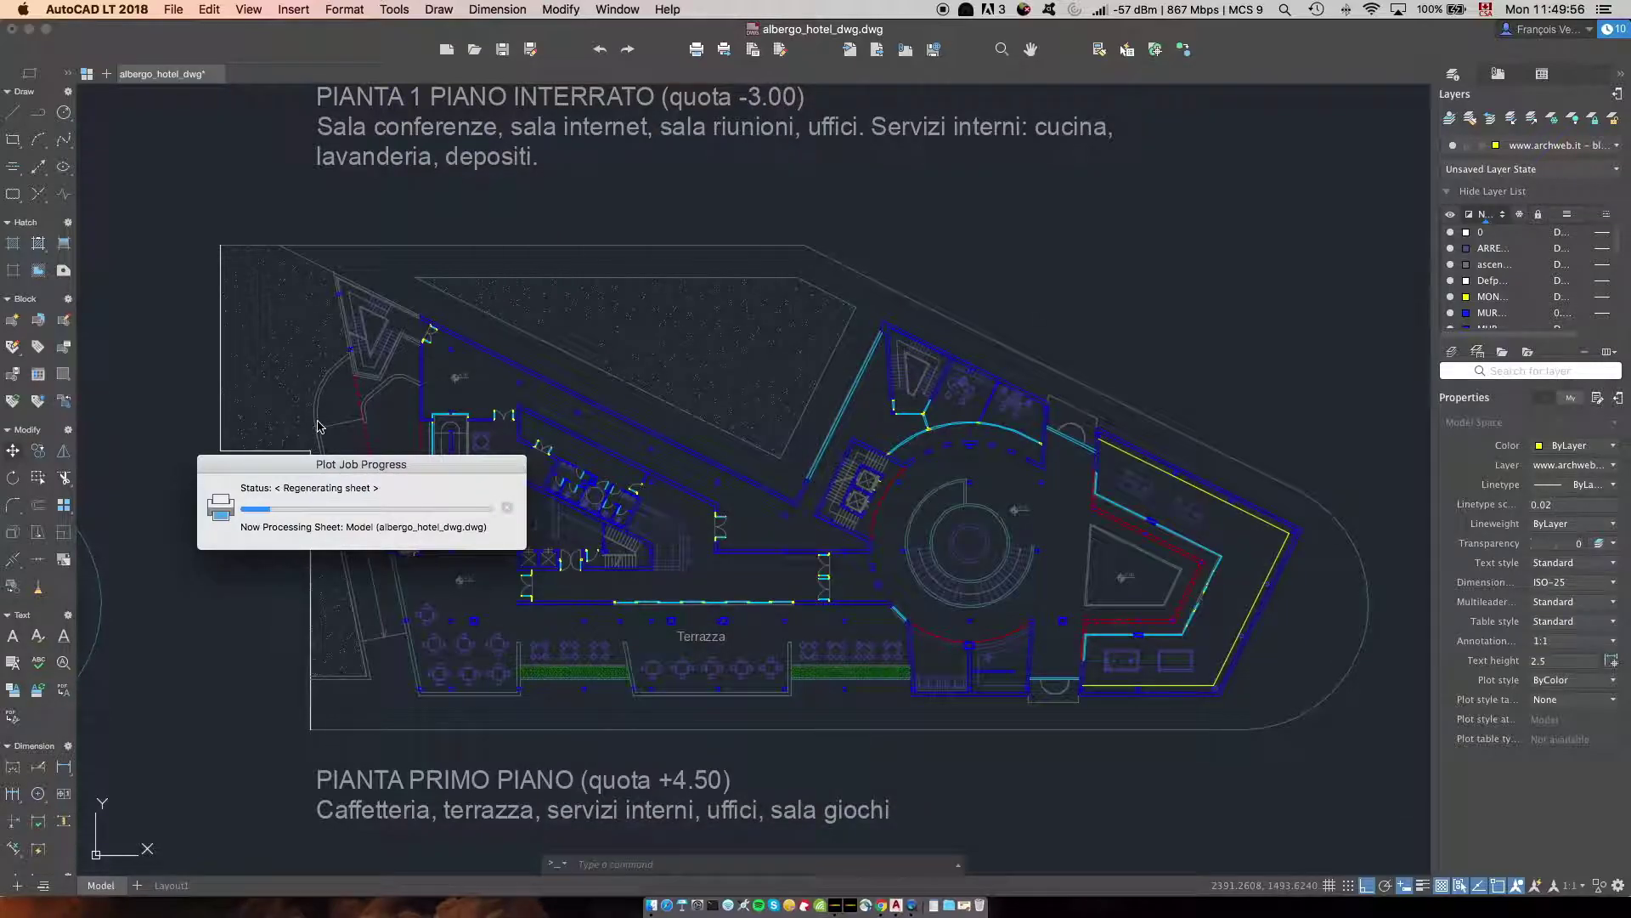
- Bring the -1 basement plan into view, cancel the accidental MOVE, and open the Plot dialog with PRINT
scroll(439, 408, "down", 5)
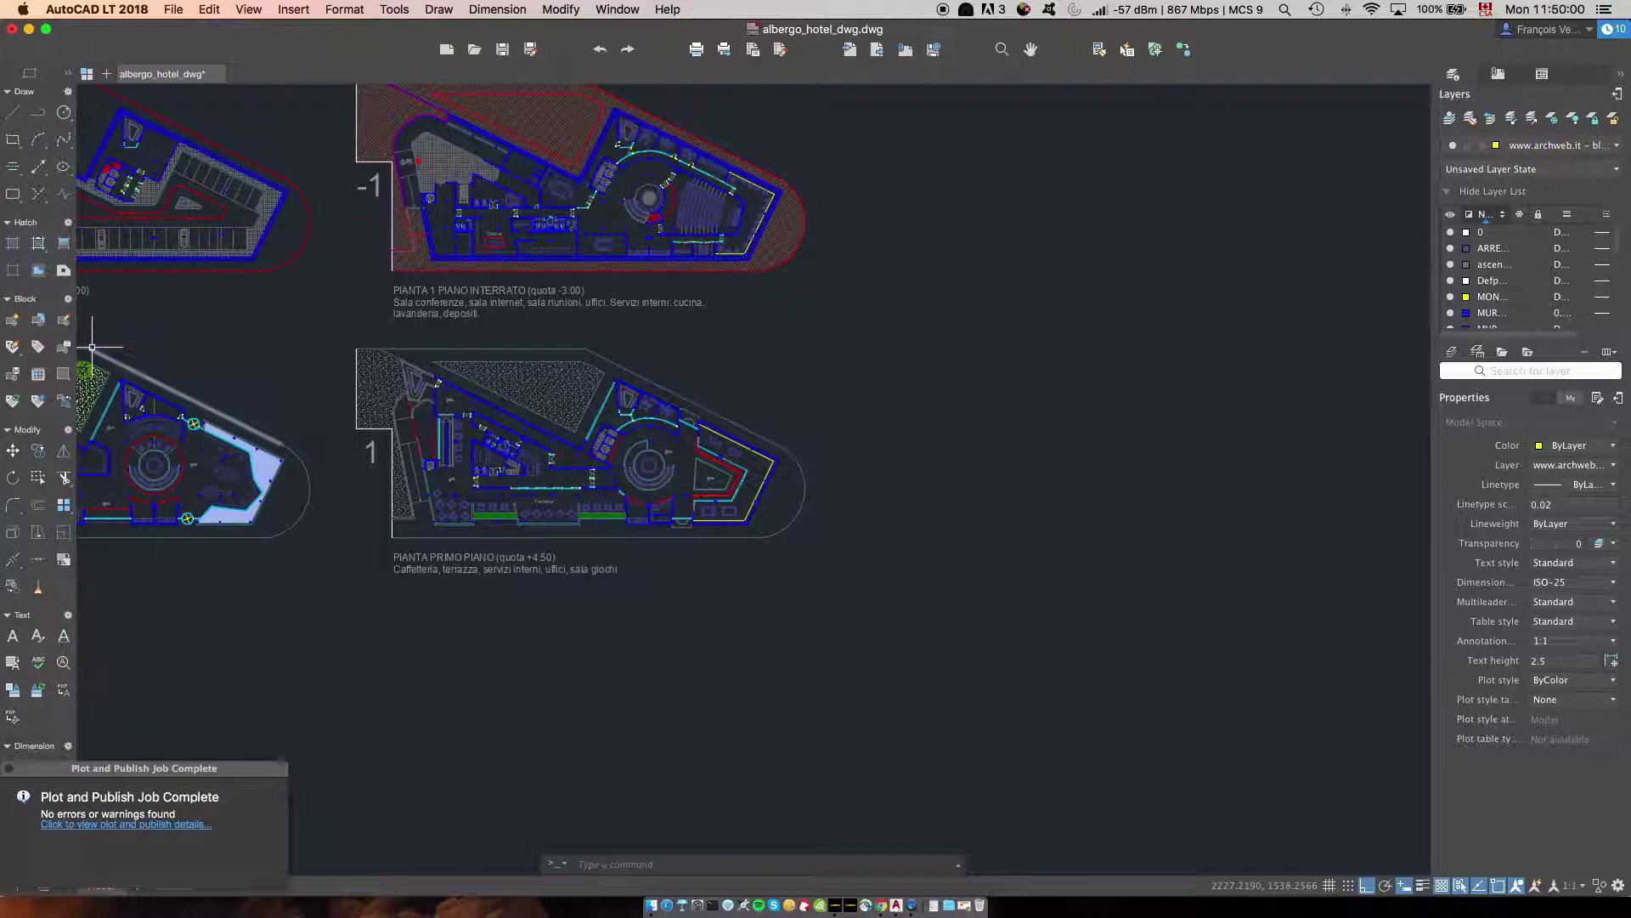
scroll(414, 156, "up", 3)
scroll(414, 157, "up", 2)
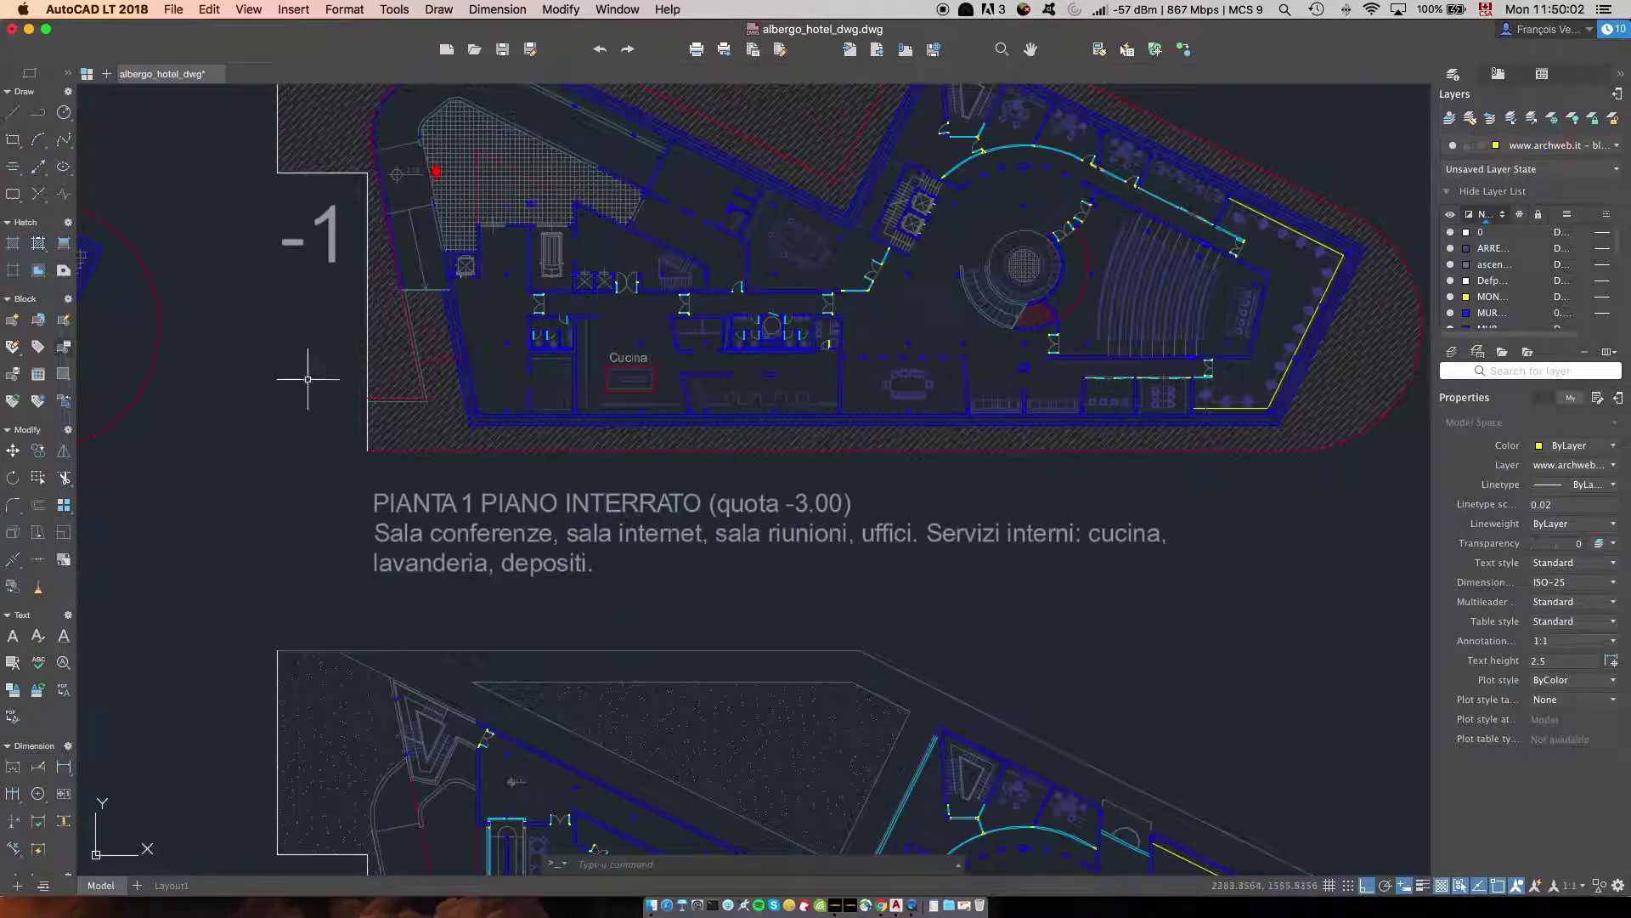
left_click(13, 452)
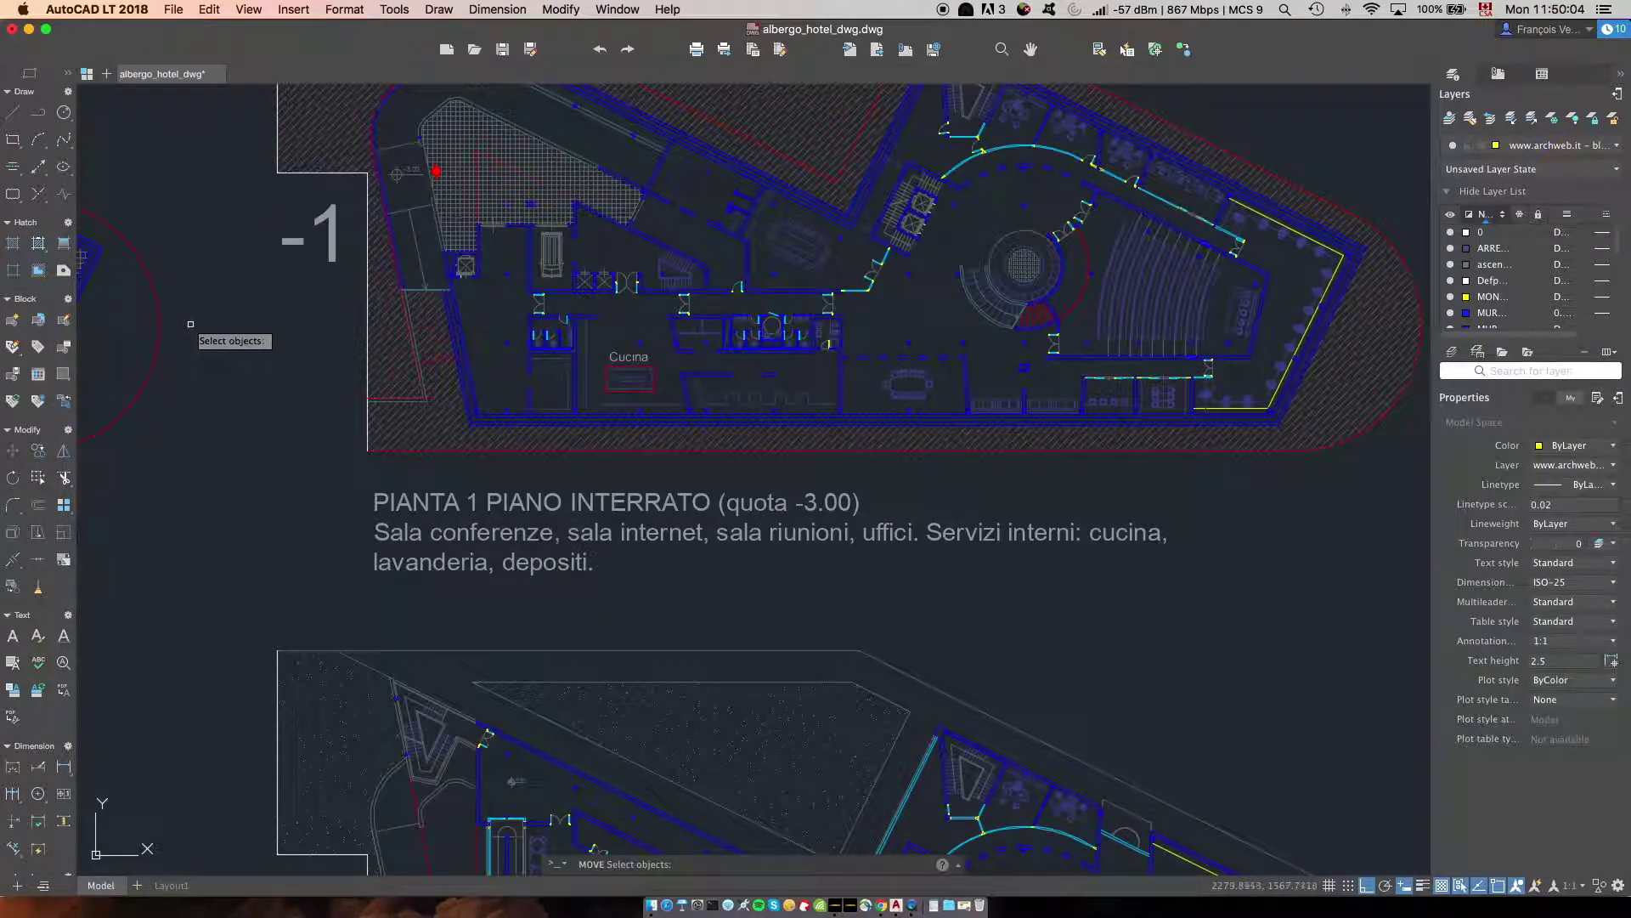
mouse_move(188, 327)
middle_mouse_down()
mouse_move(198, 562)
mouse_move(110, 568)
middle_mouse_up()
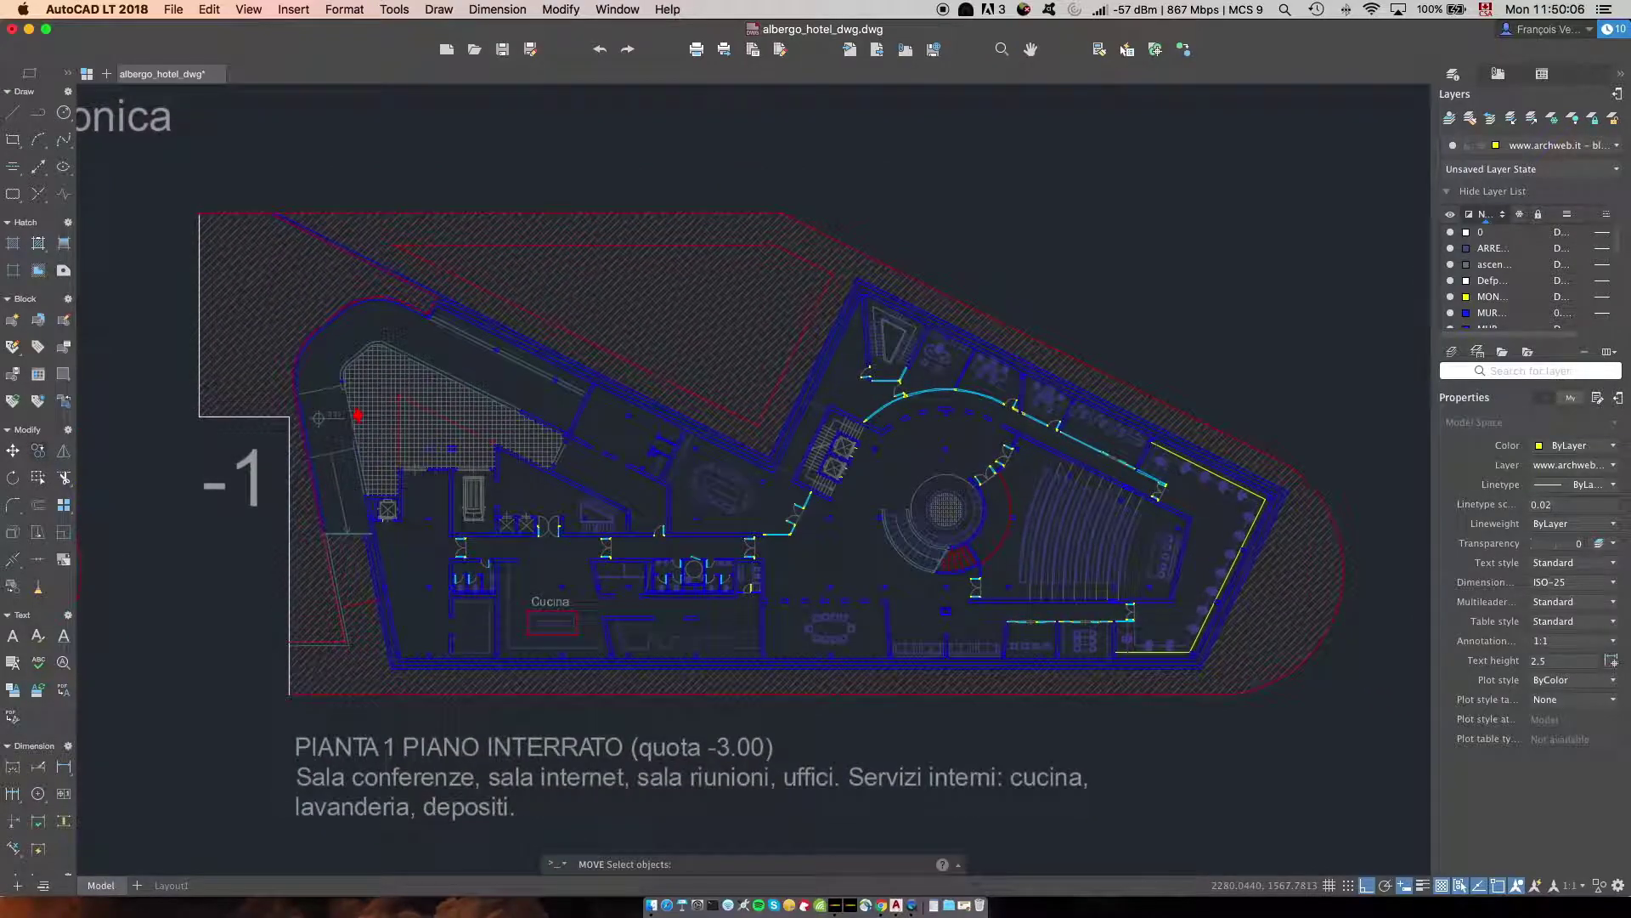
key("Escape")
type("print")
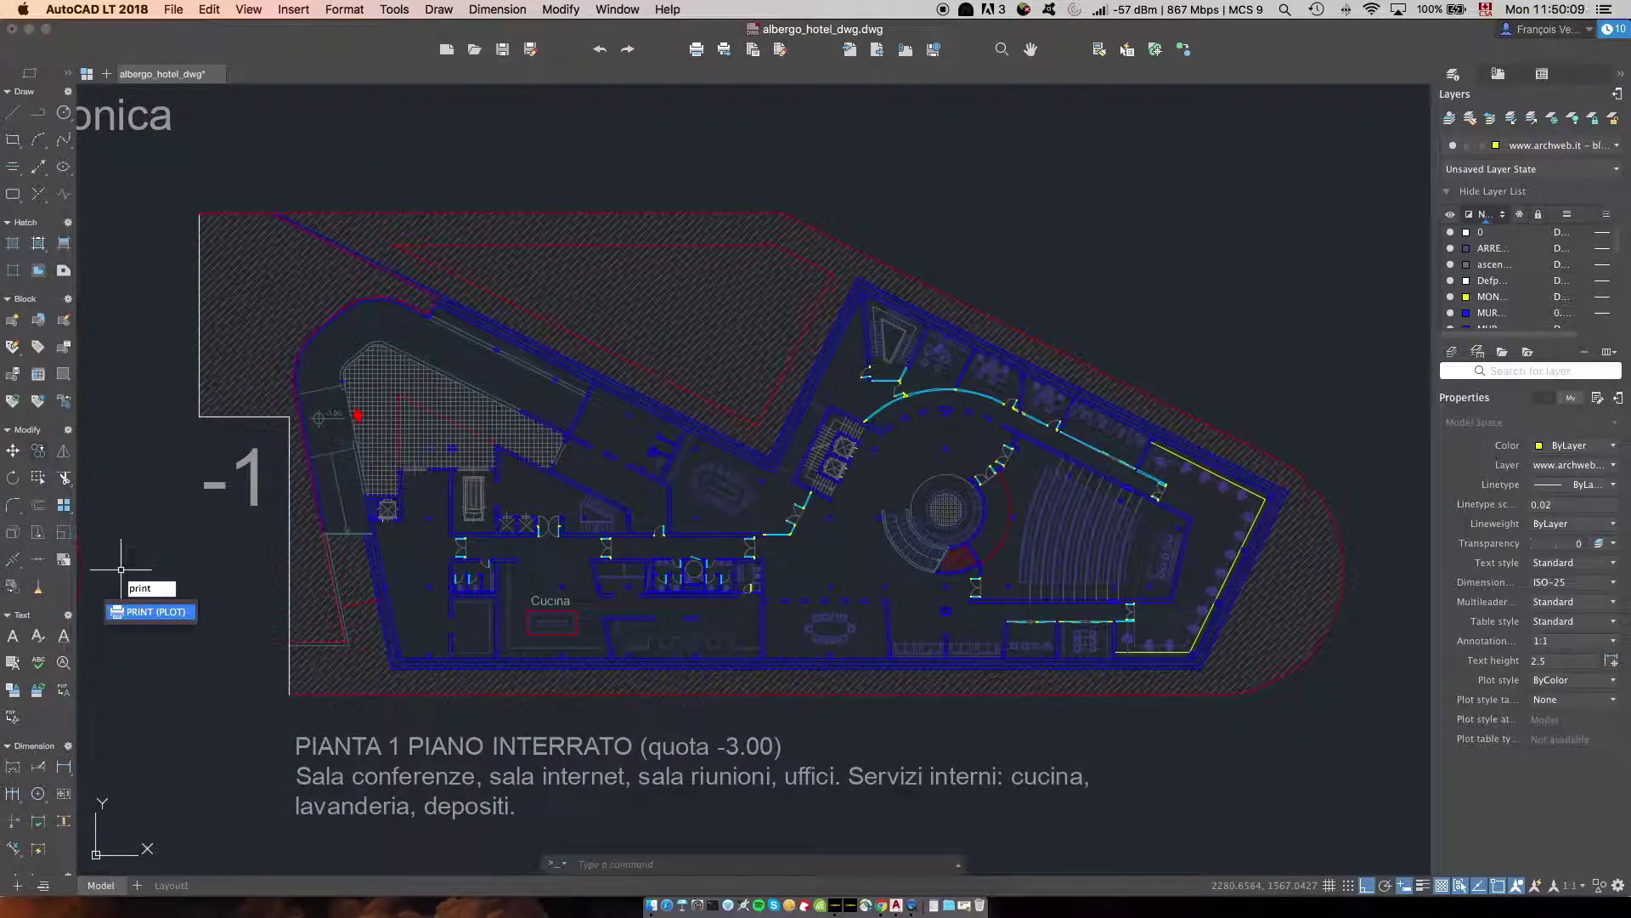
key("Return")
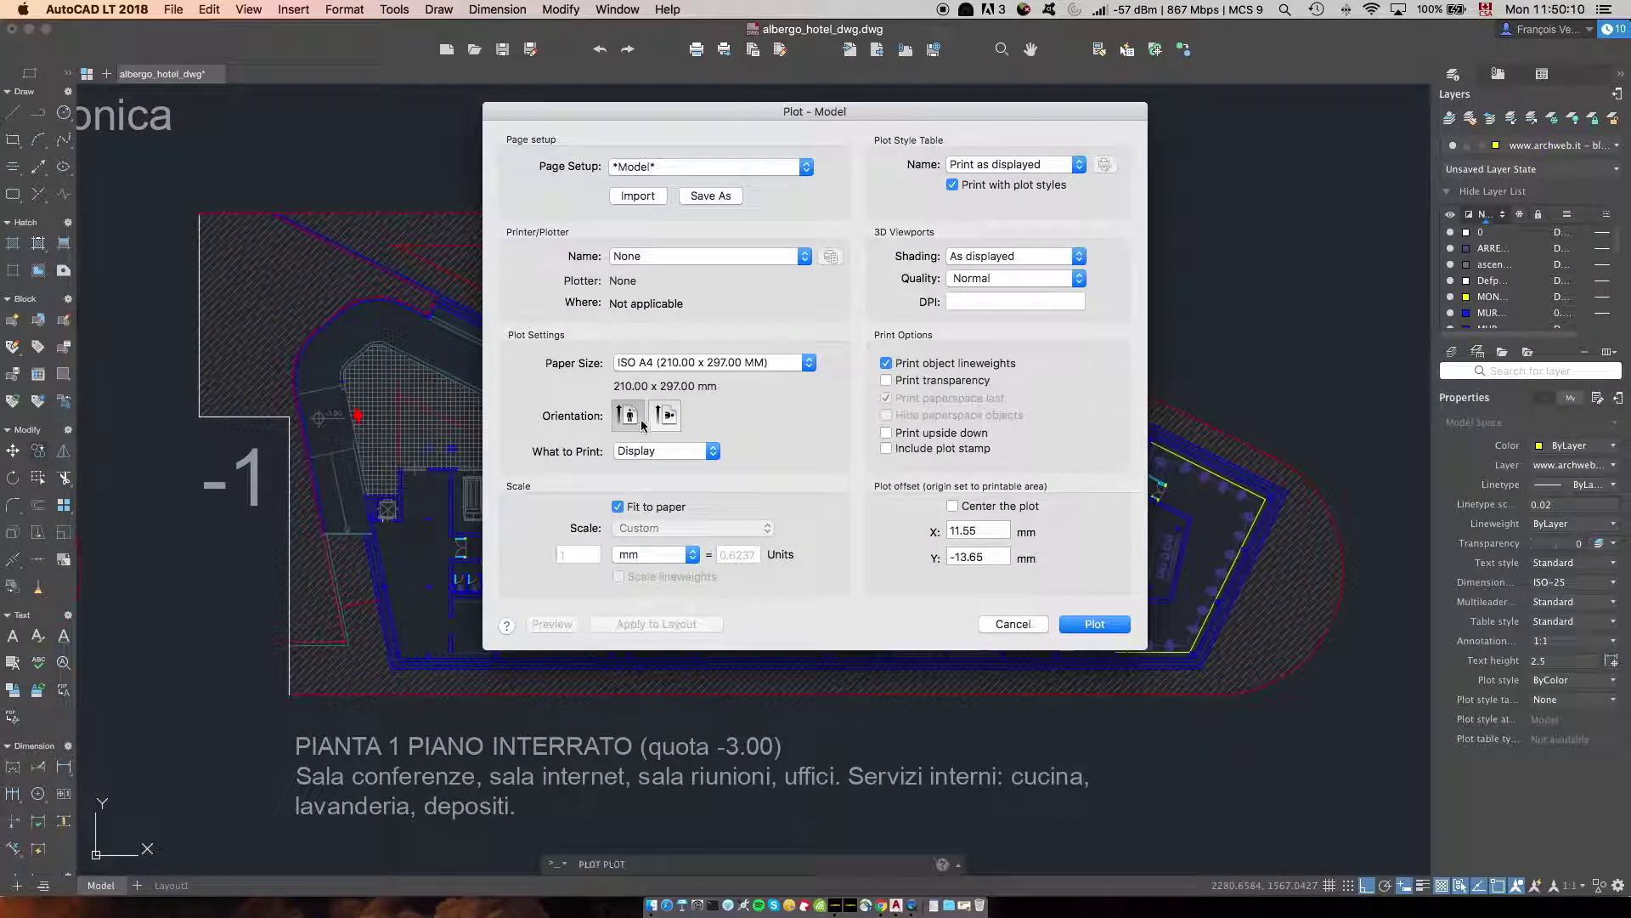
- Plot with DWG To PDF.pc3 on landscape Hotel paper, printing a picked Window area
left_click(804, 256)
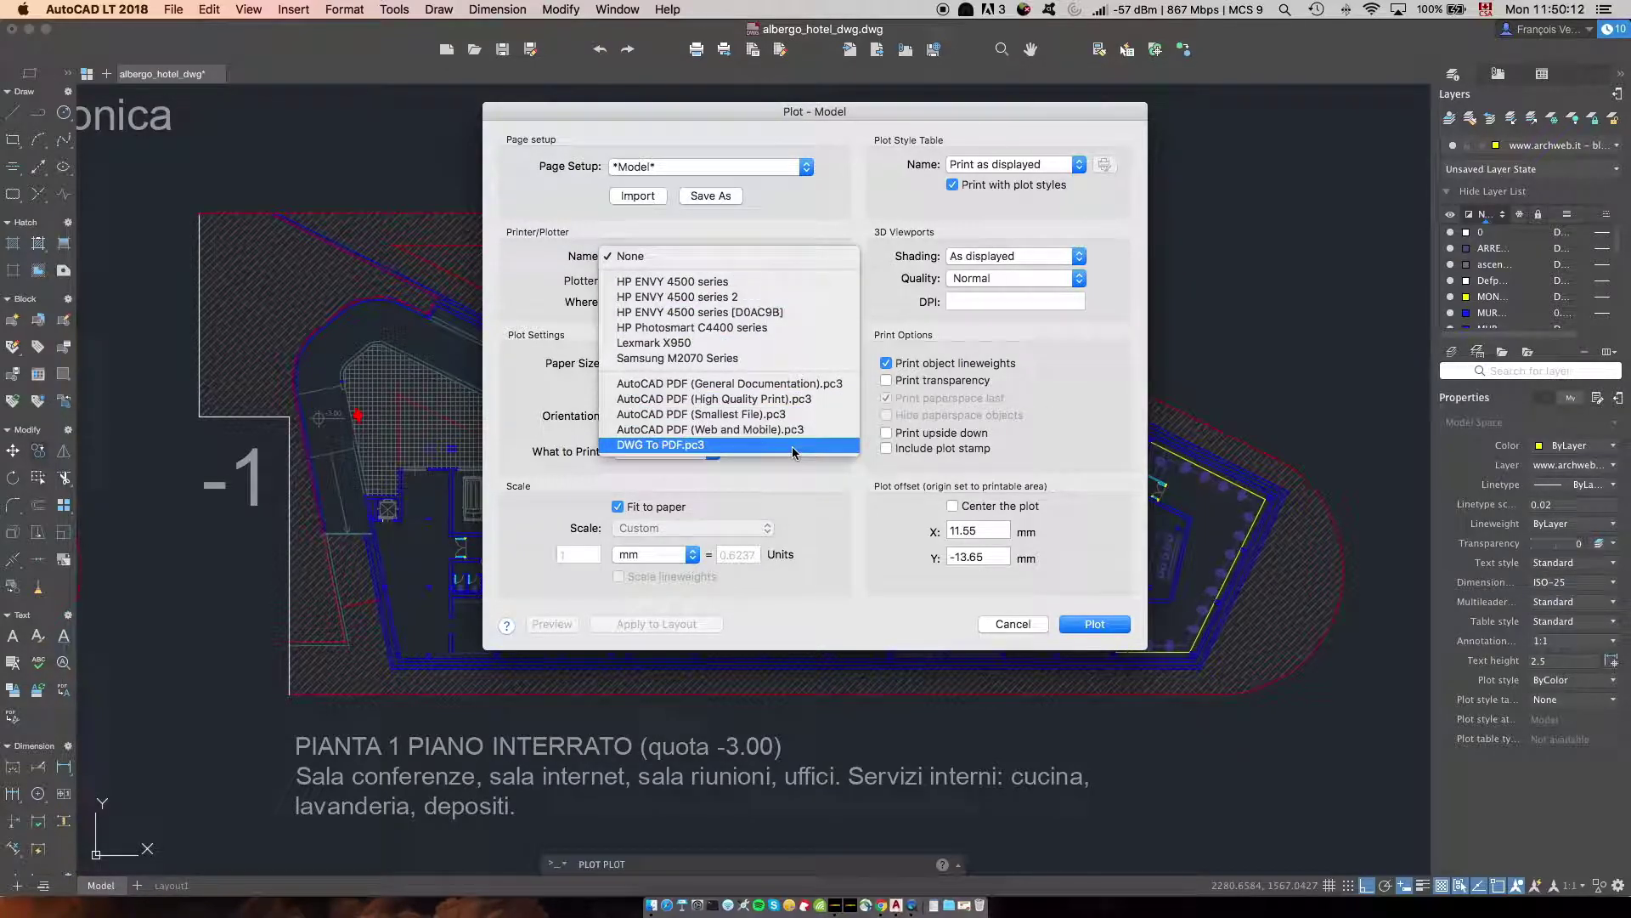
left_click(790, 441)
left_click(808, 362)
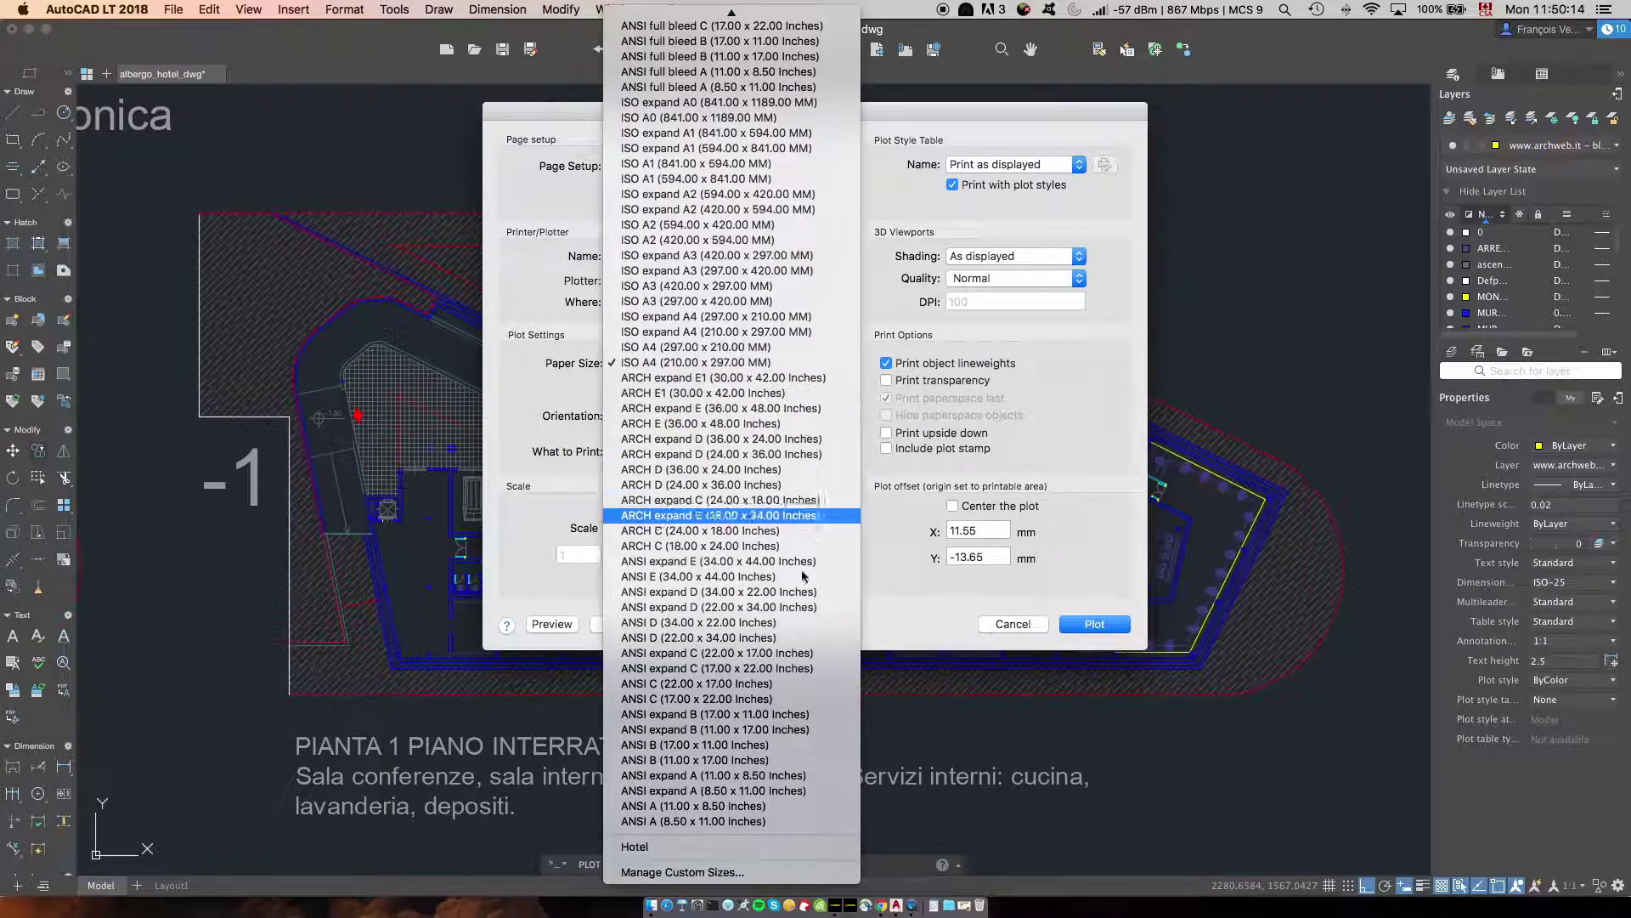
left_click(826, 847)
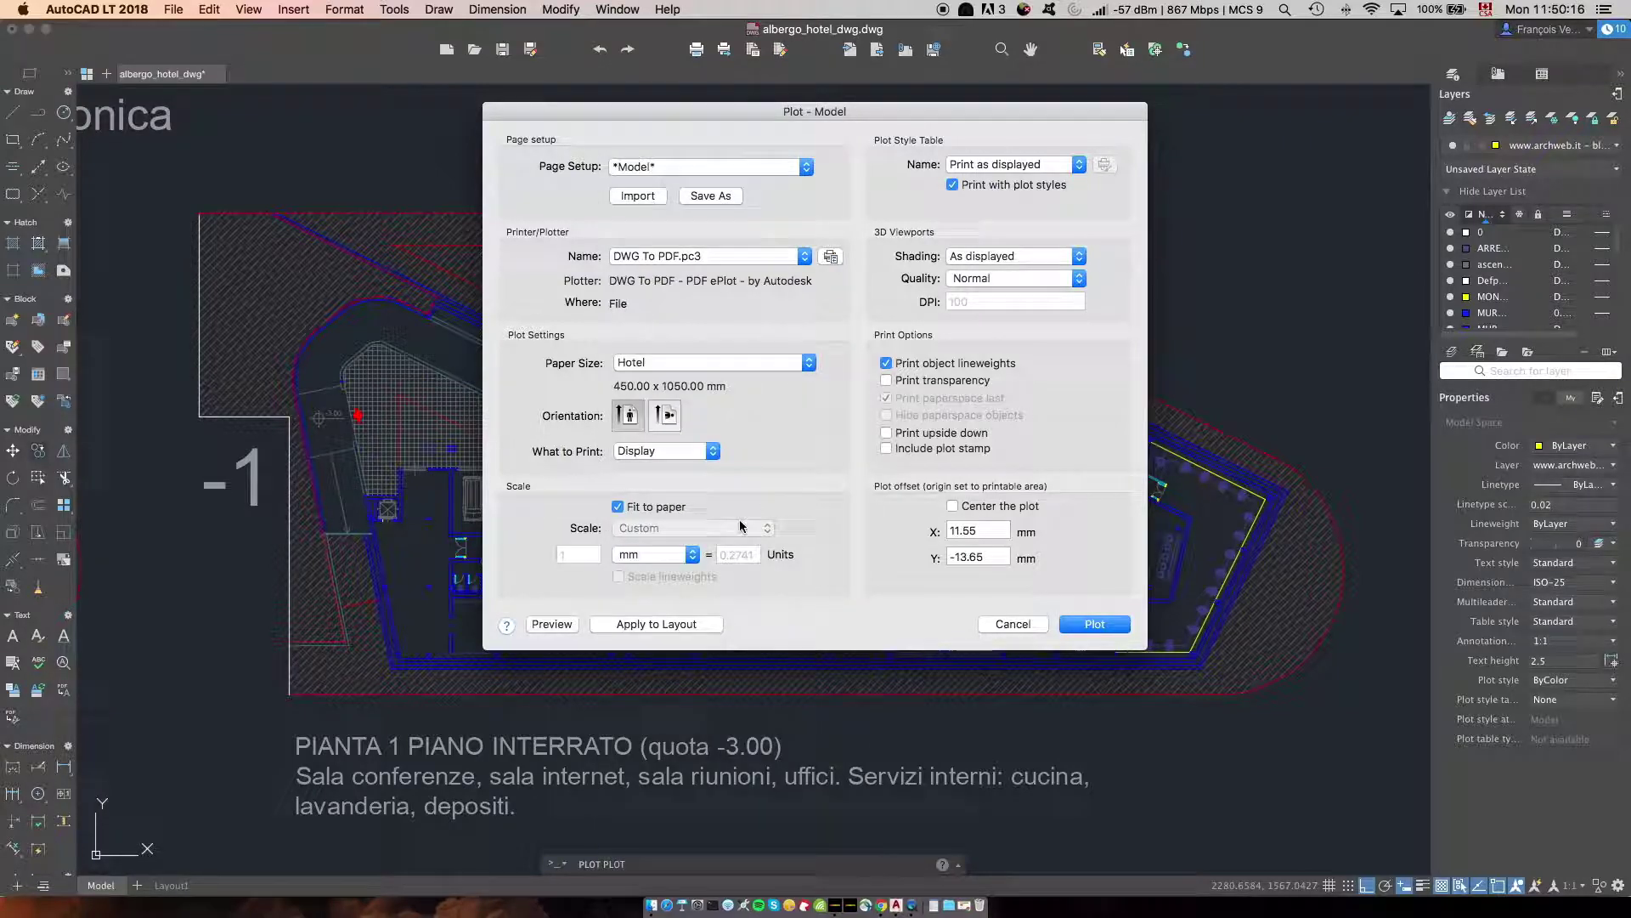
left_click(665, 415)
left_click(712, 450)
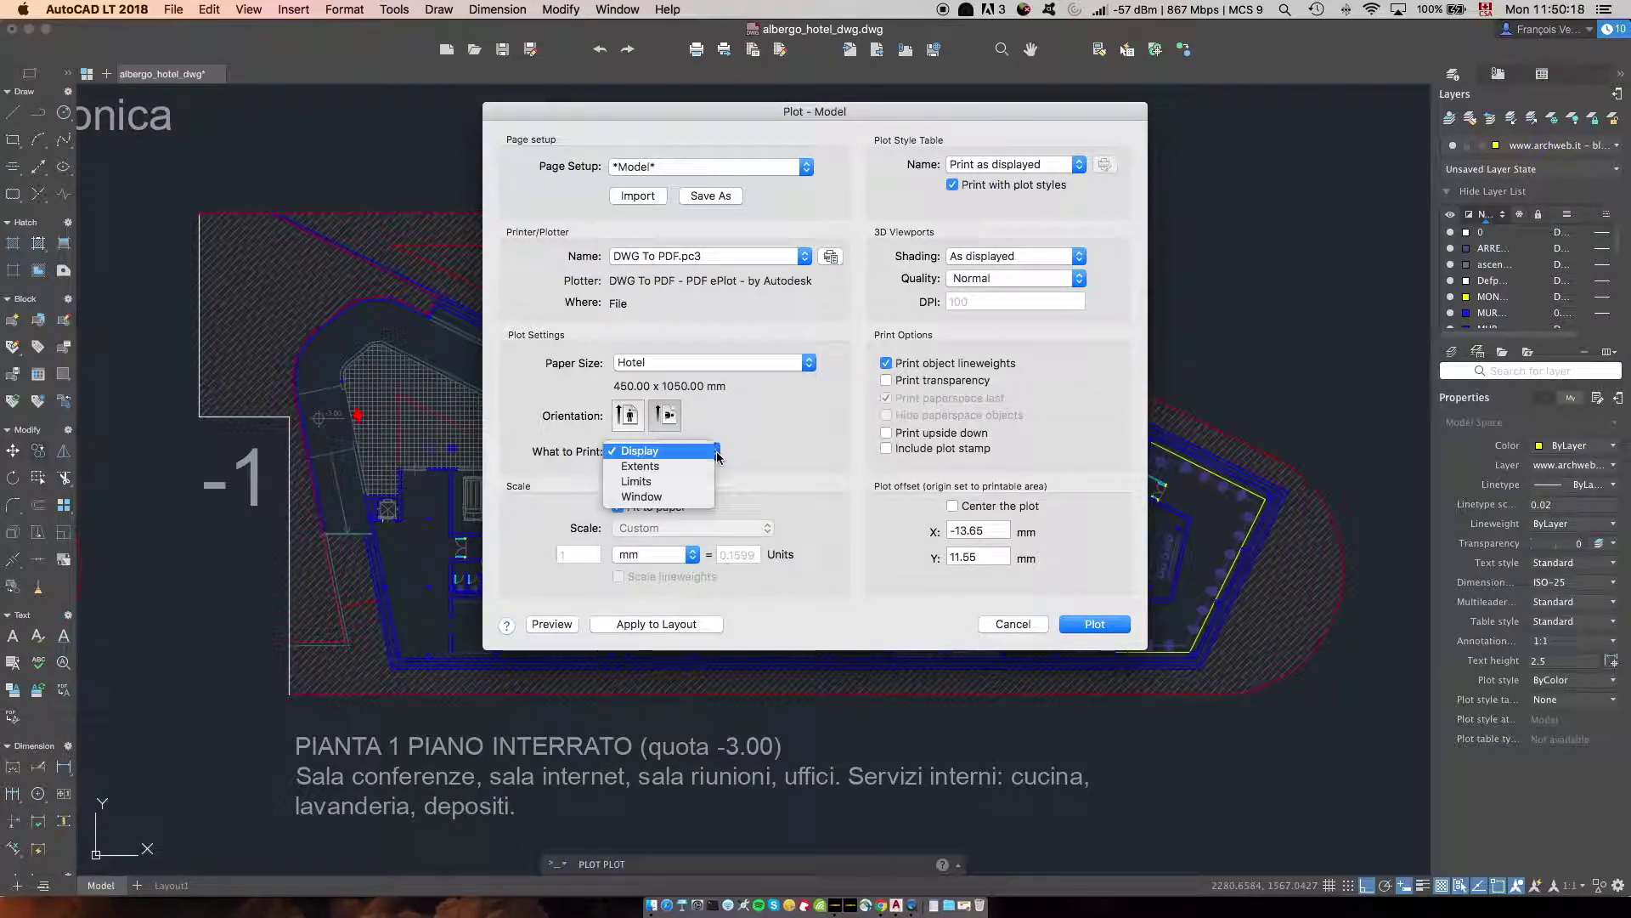
left_click(706, 497)
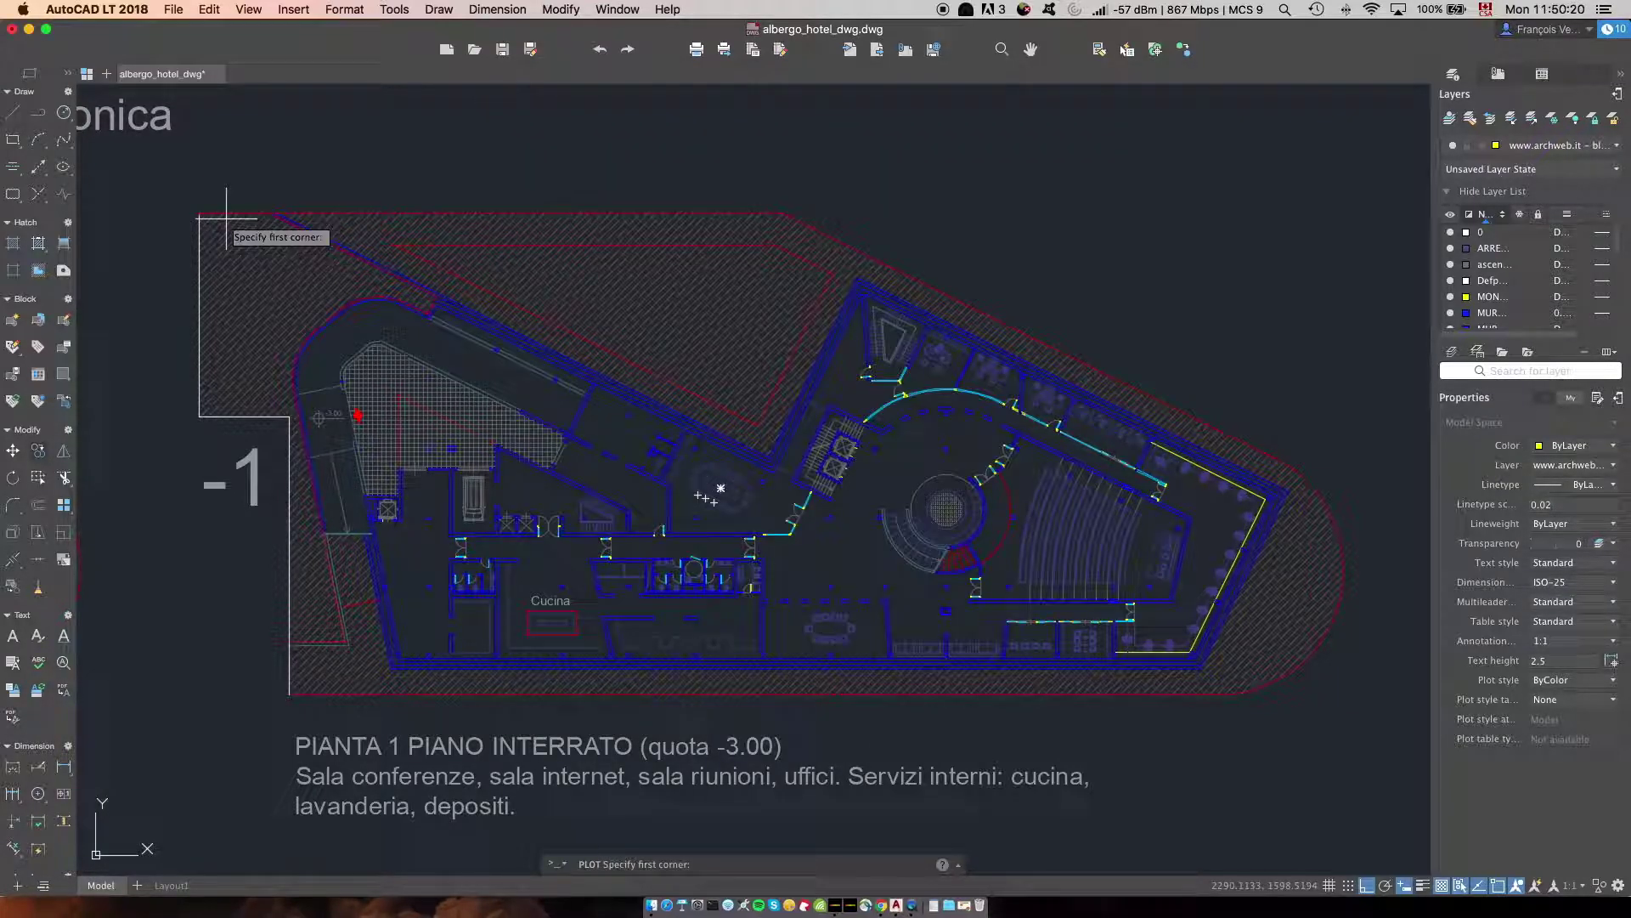
- Frame the -1 basement plan with a plot window, centre it on the paper, and start plotting
left_click(187, 202)
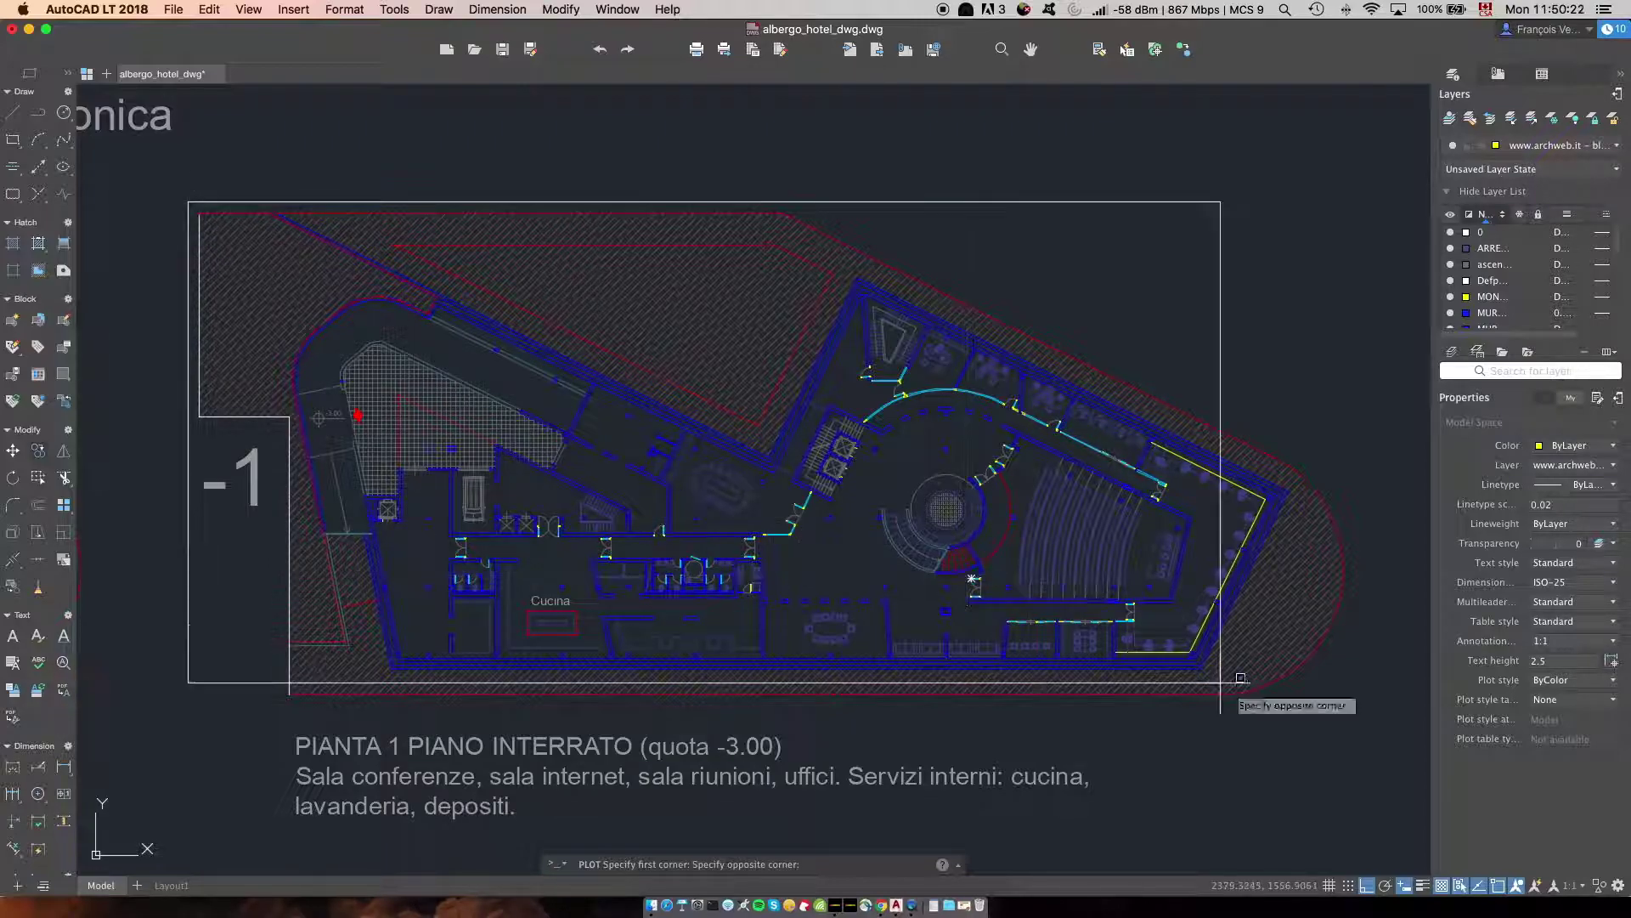
left_click(1356, 710)
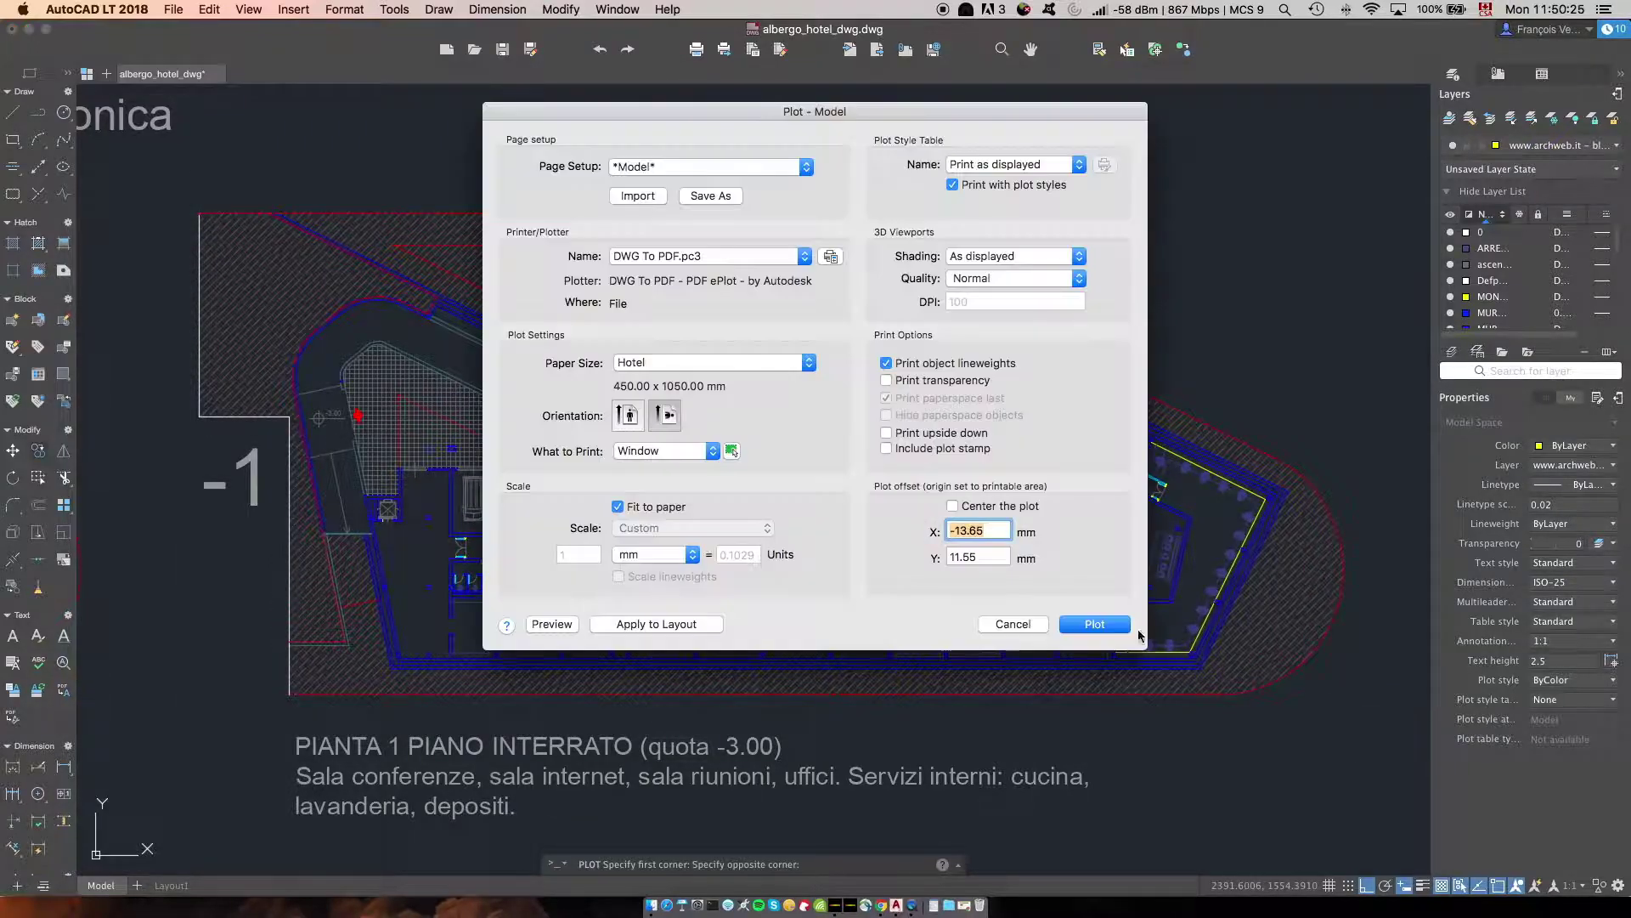
left_click(952, 506)
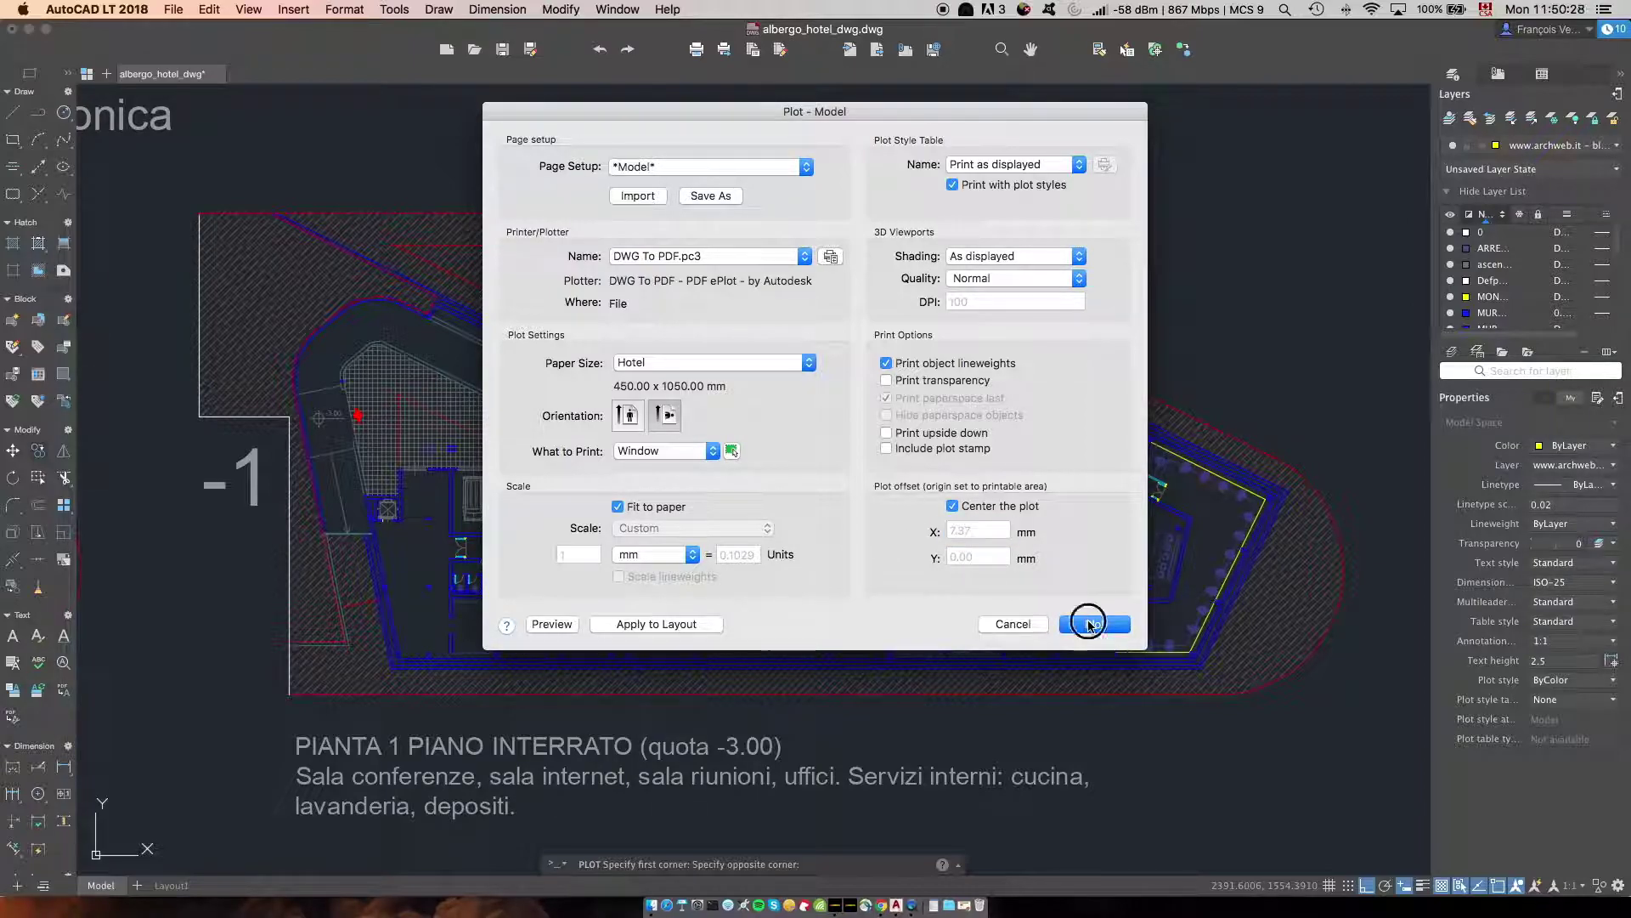
left_click(1088, 624)
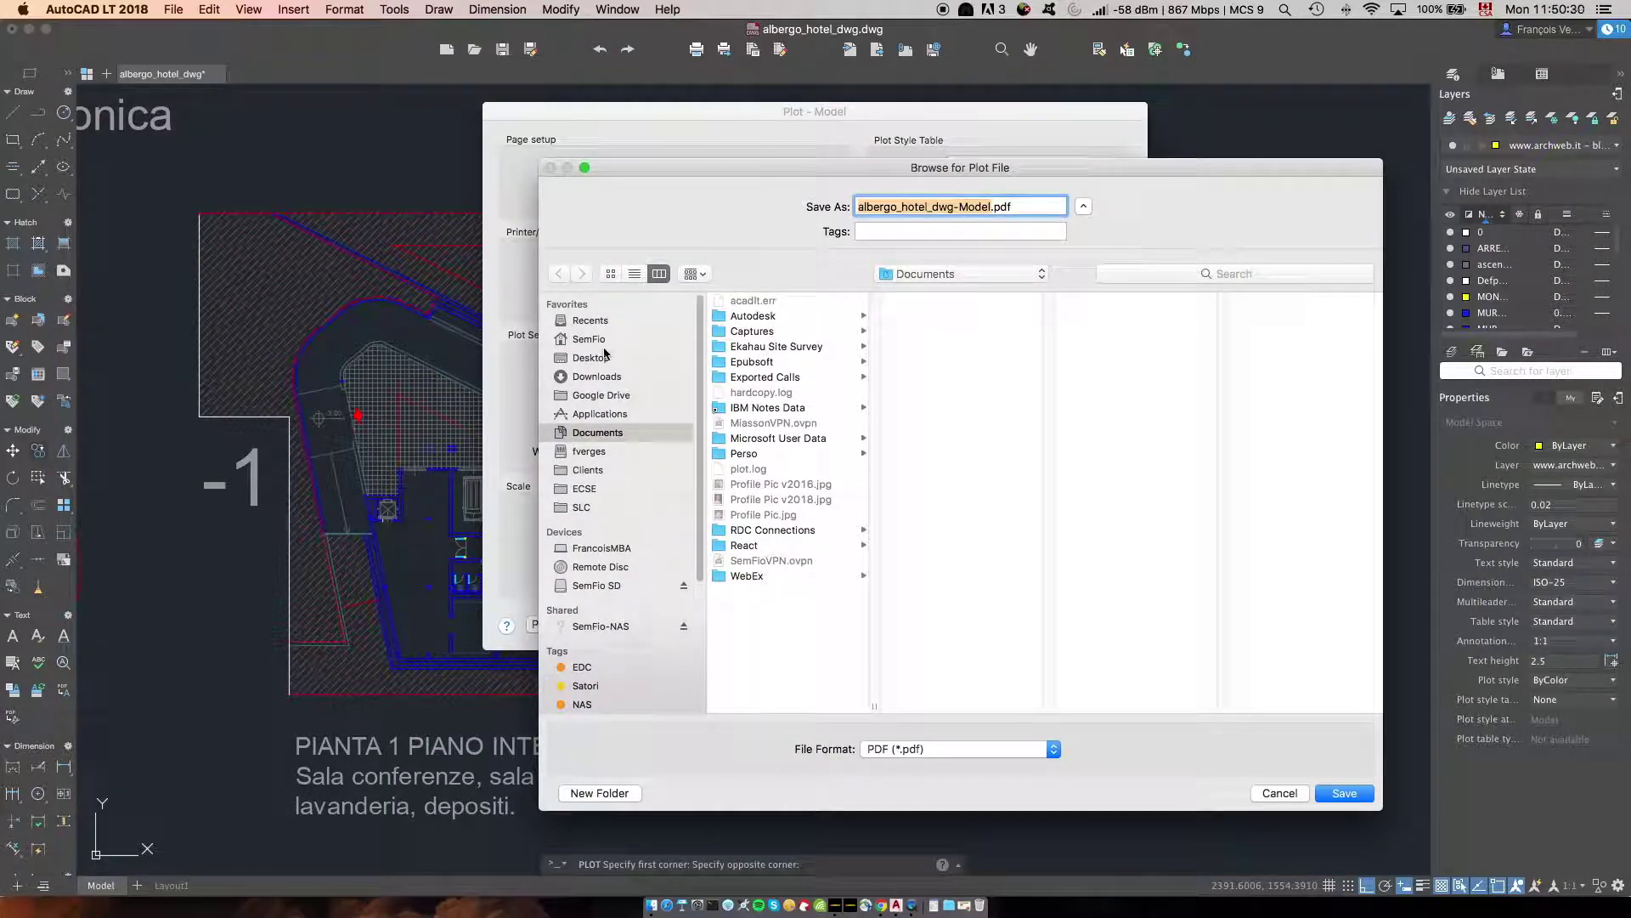
- Save the plot to the Desktop as '-1 Hotel - Basement Floor.pdf', based on the Ground Floor file name
left_click(595, 357)
left_click(775, 302)
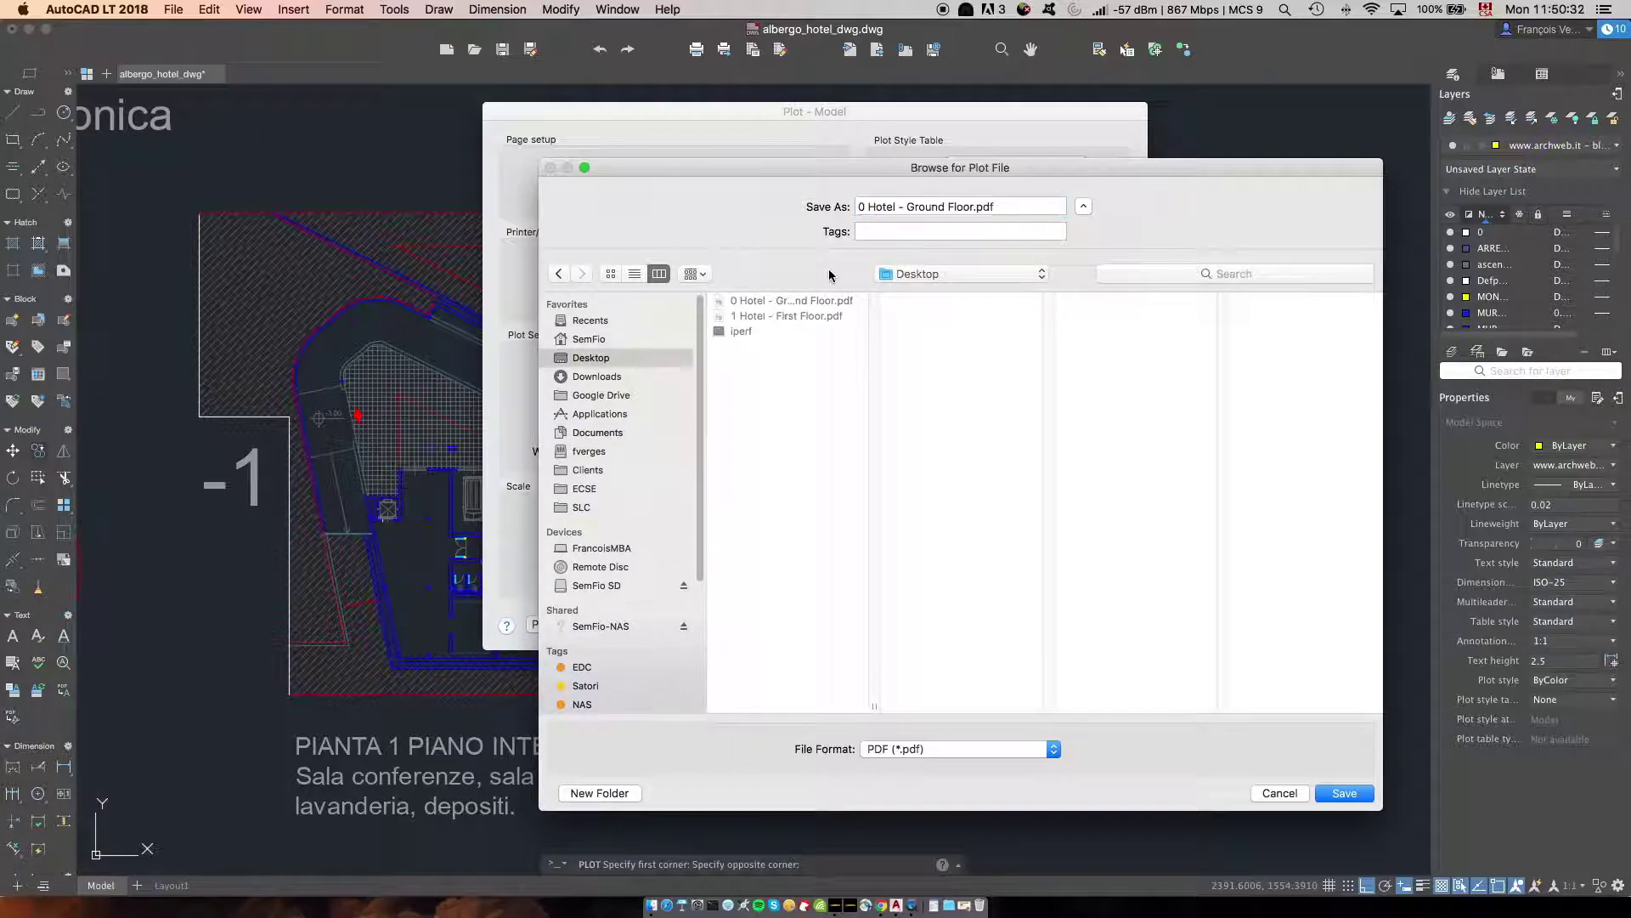
left_click(865, 207)
key("BackSpace")
type("-1")
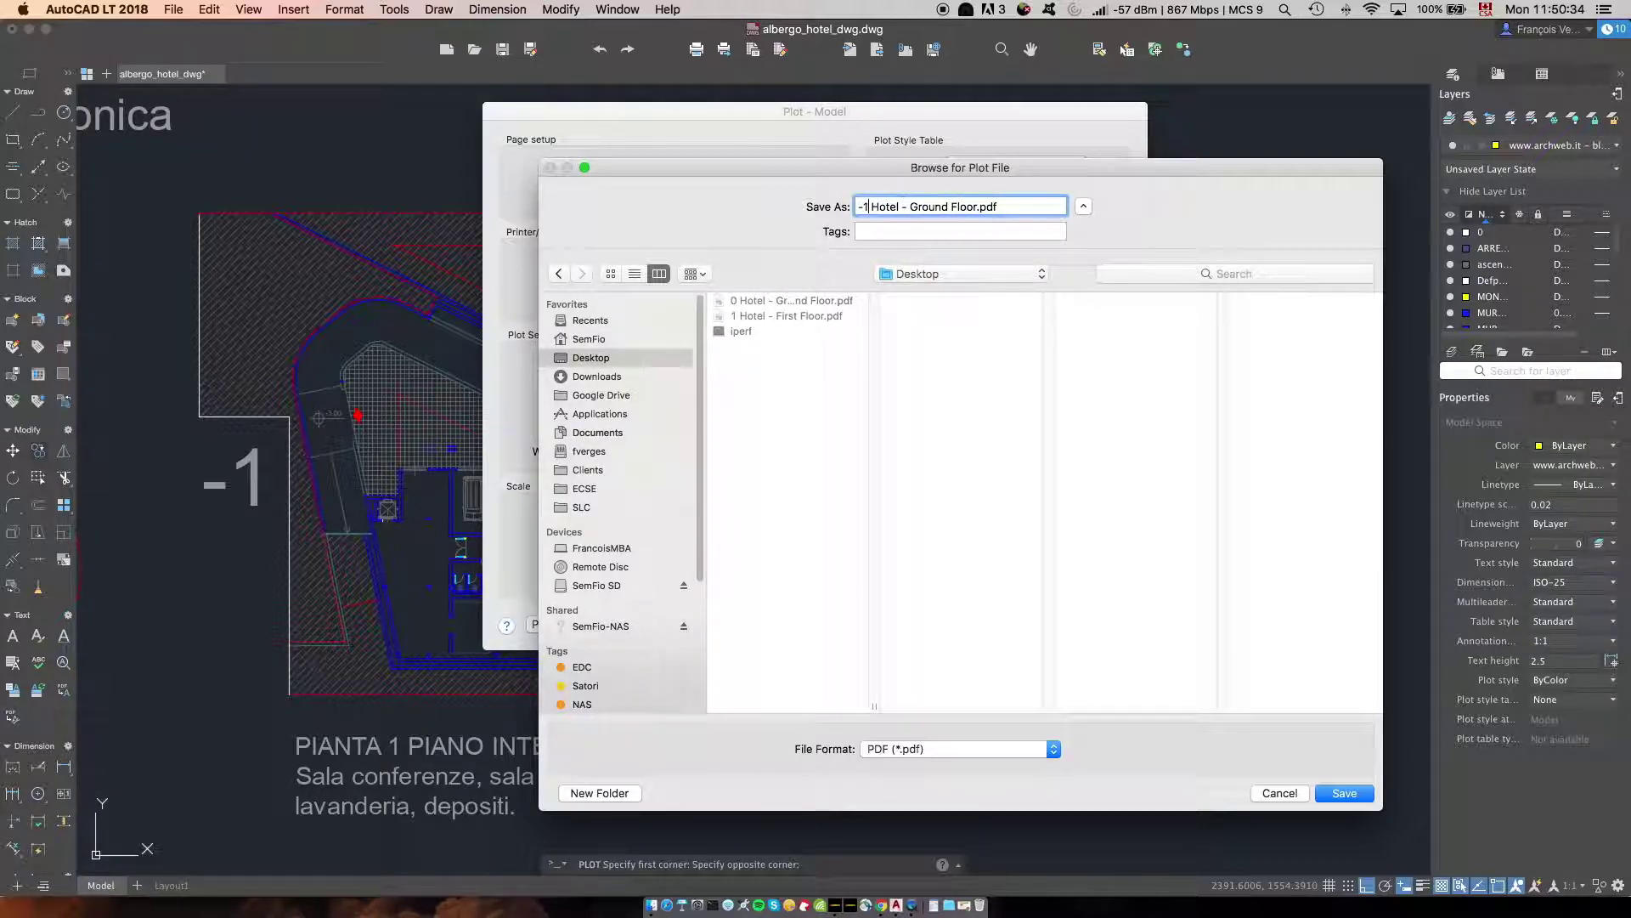
double_click(926, 206)
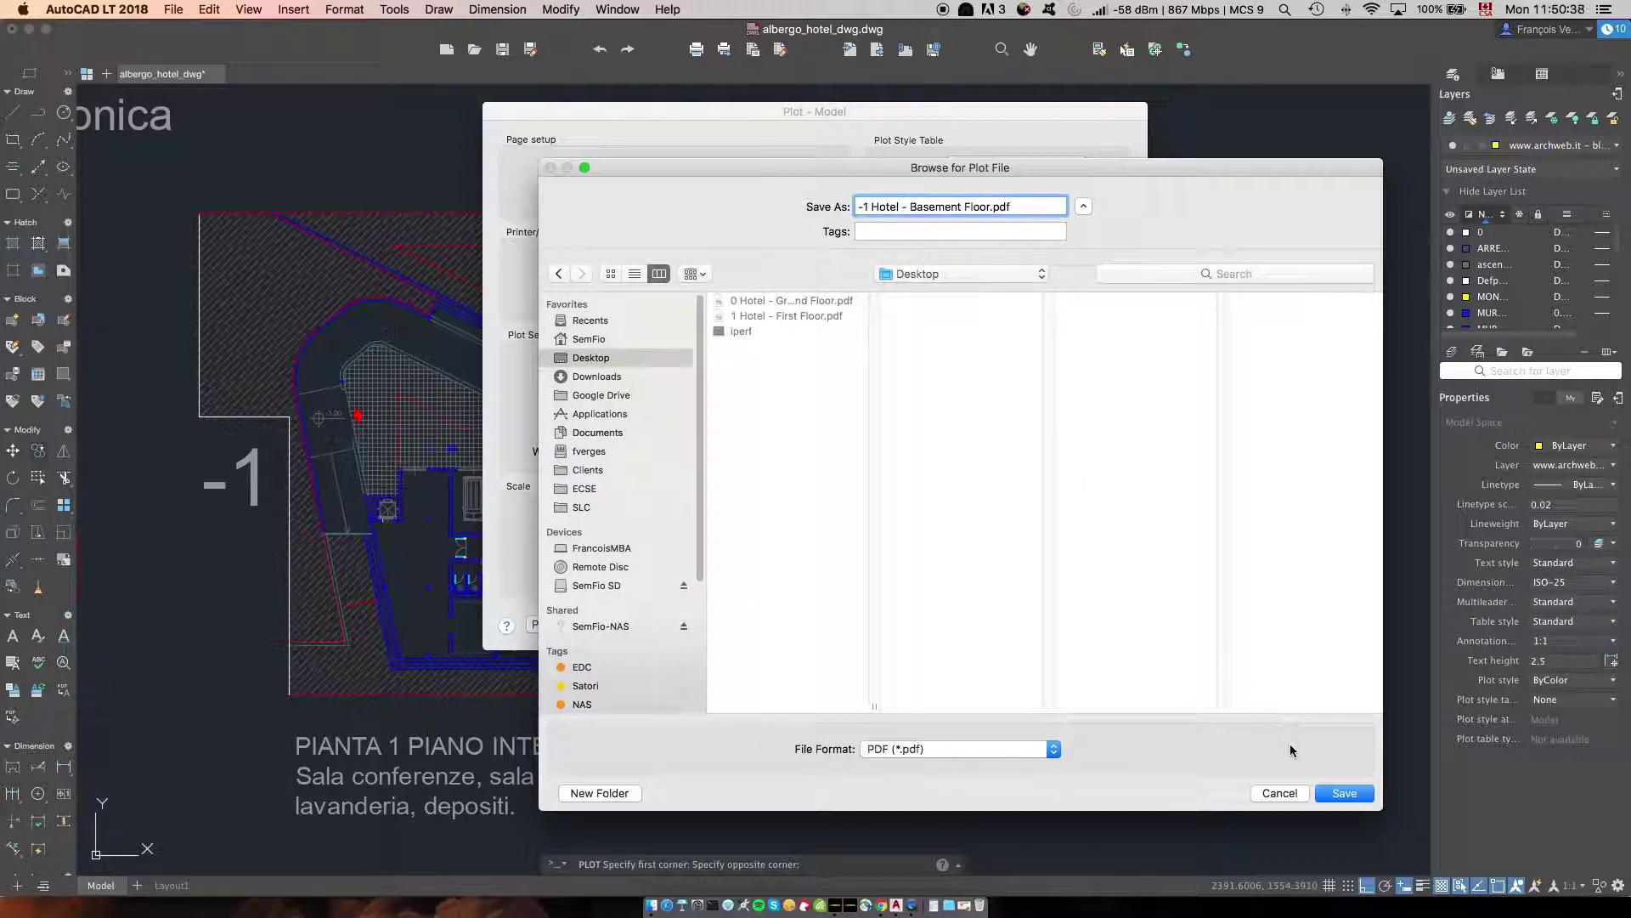
left_click(1342, 793)
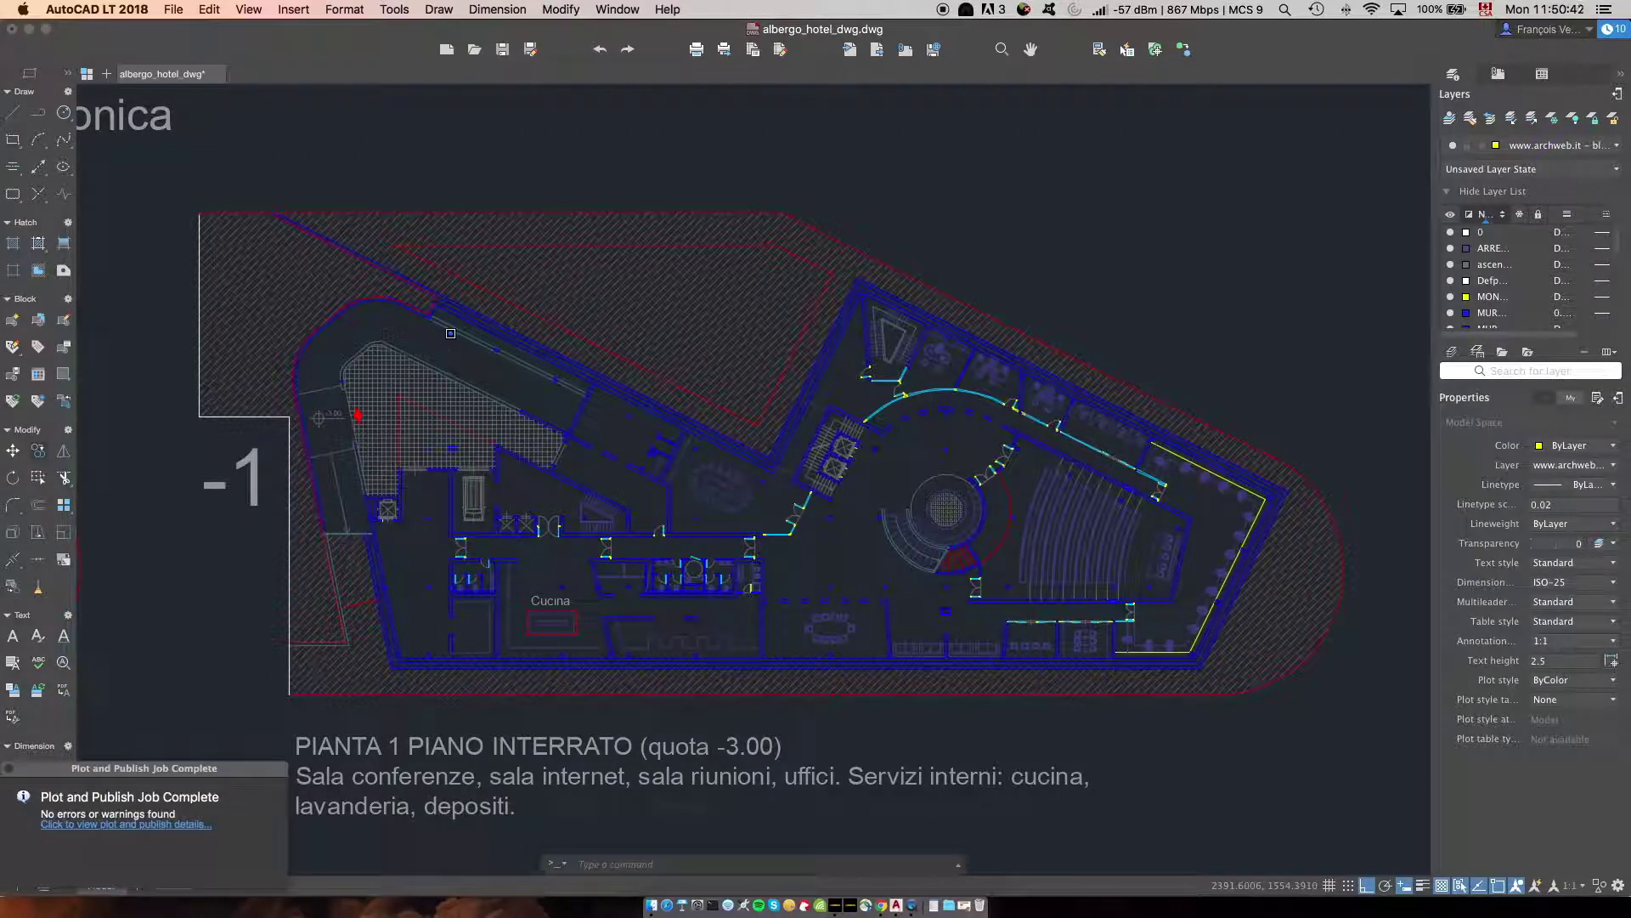
- Zoom out to all four floor plans, then zoom and pan onto the -2 parking plan
scroll(451, 333, "down", 6)
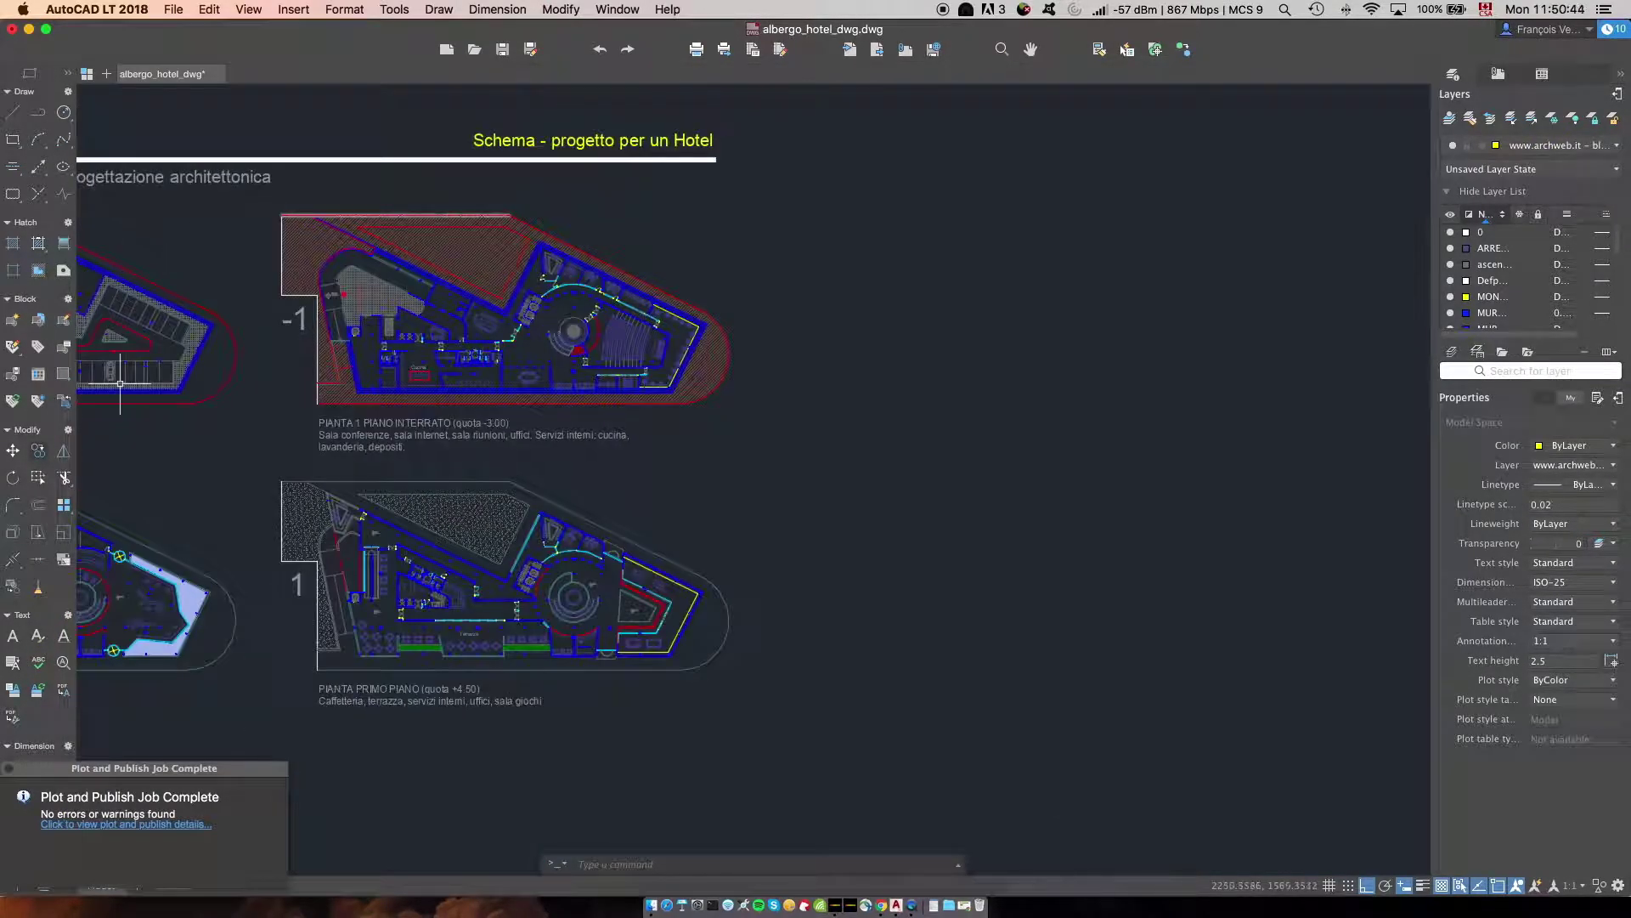
left_click(12, 451)
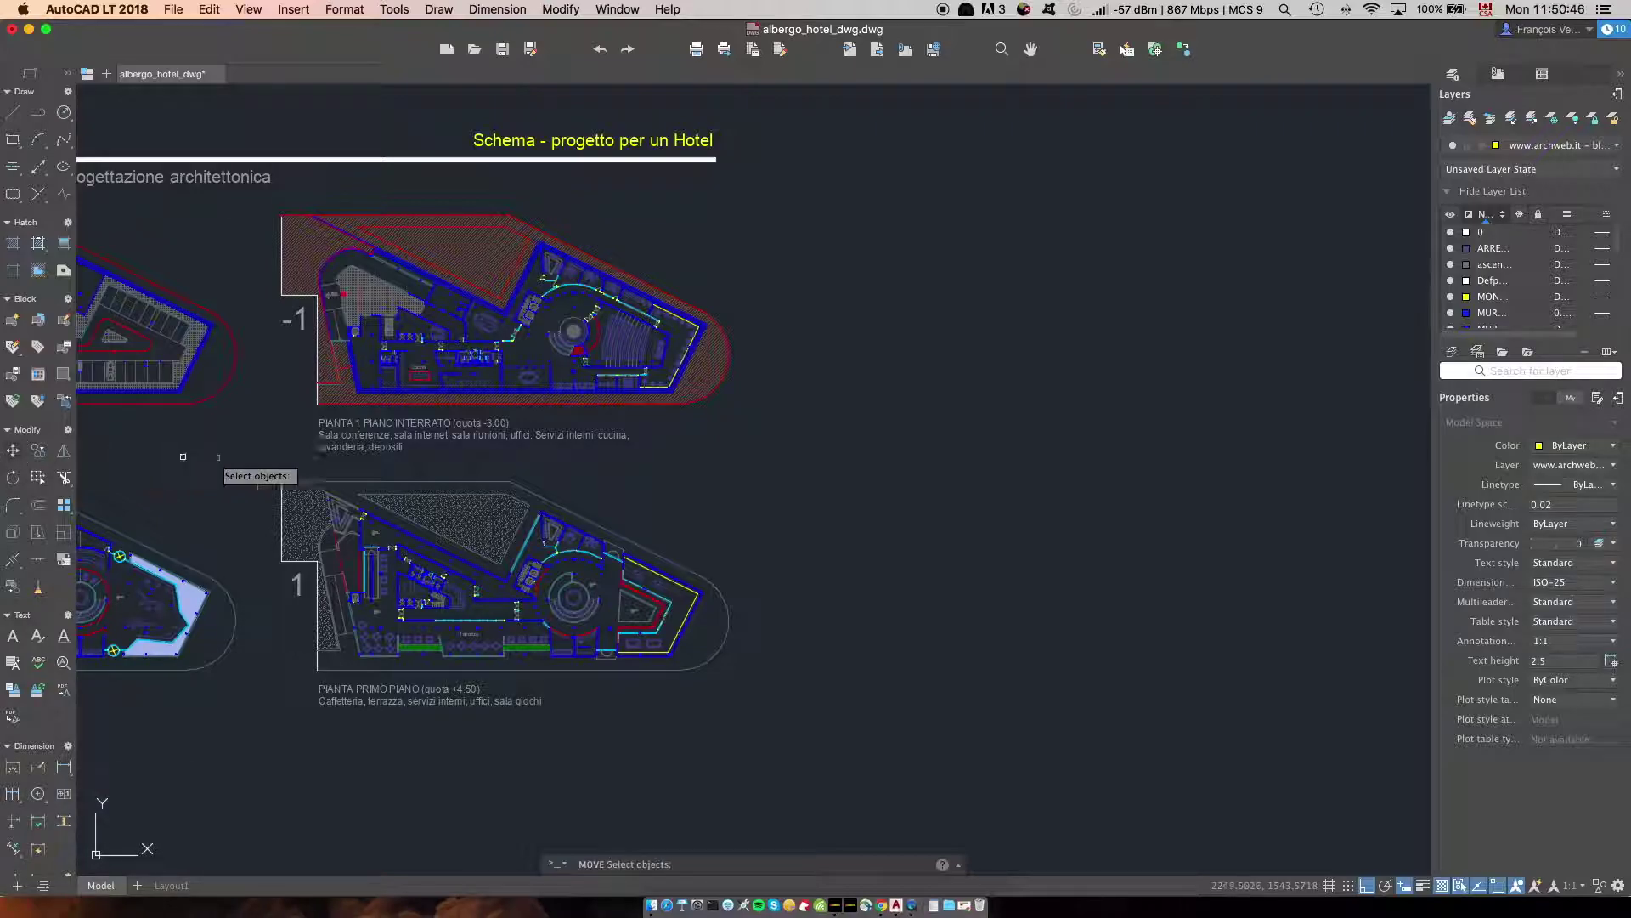
mouse_move(175, 422)
middle_mouse_down()
mouse_move(569, 478)
mouse_move(712, 534)
middle_mouse_up()
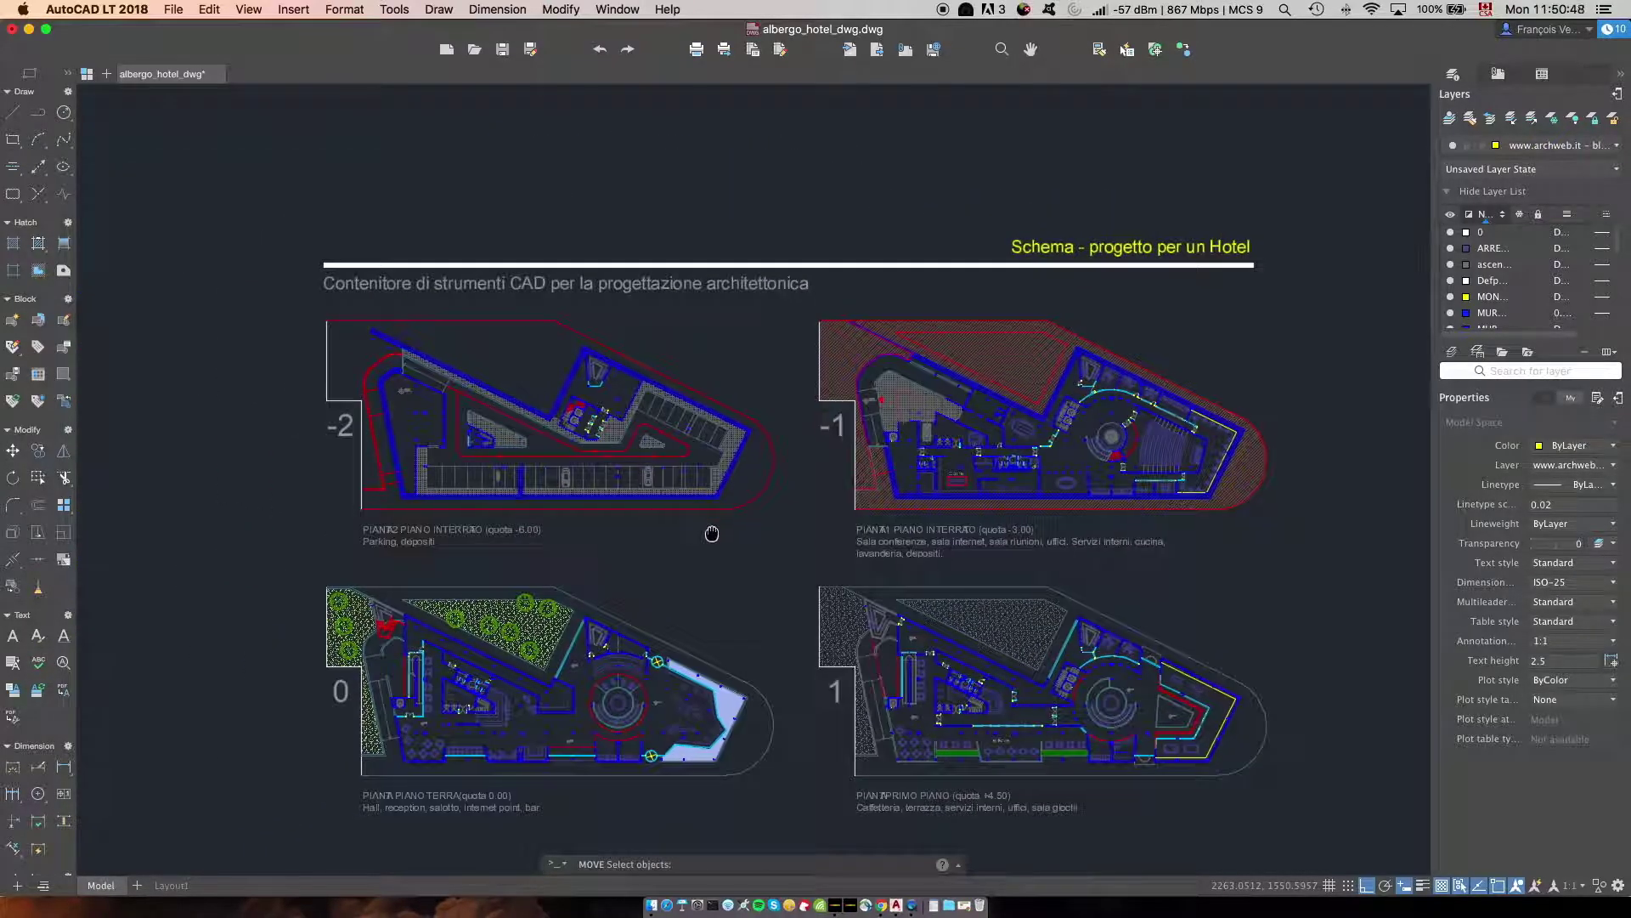
scroll(476, 406, "up", 5)
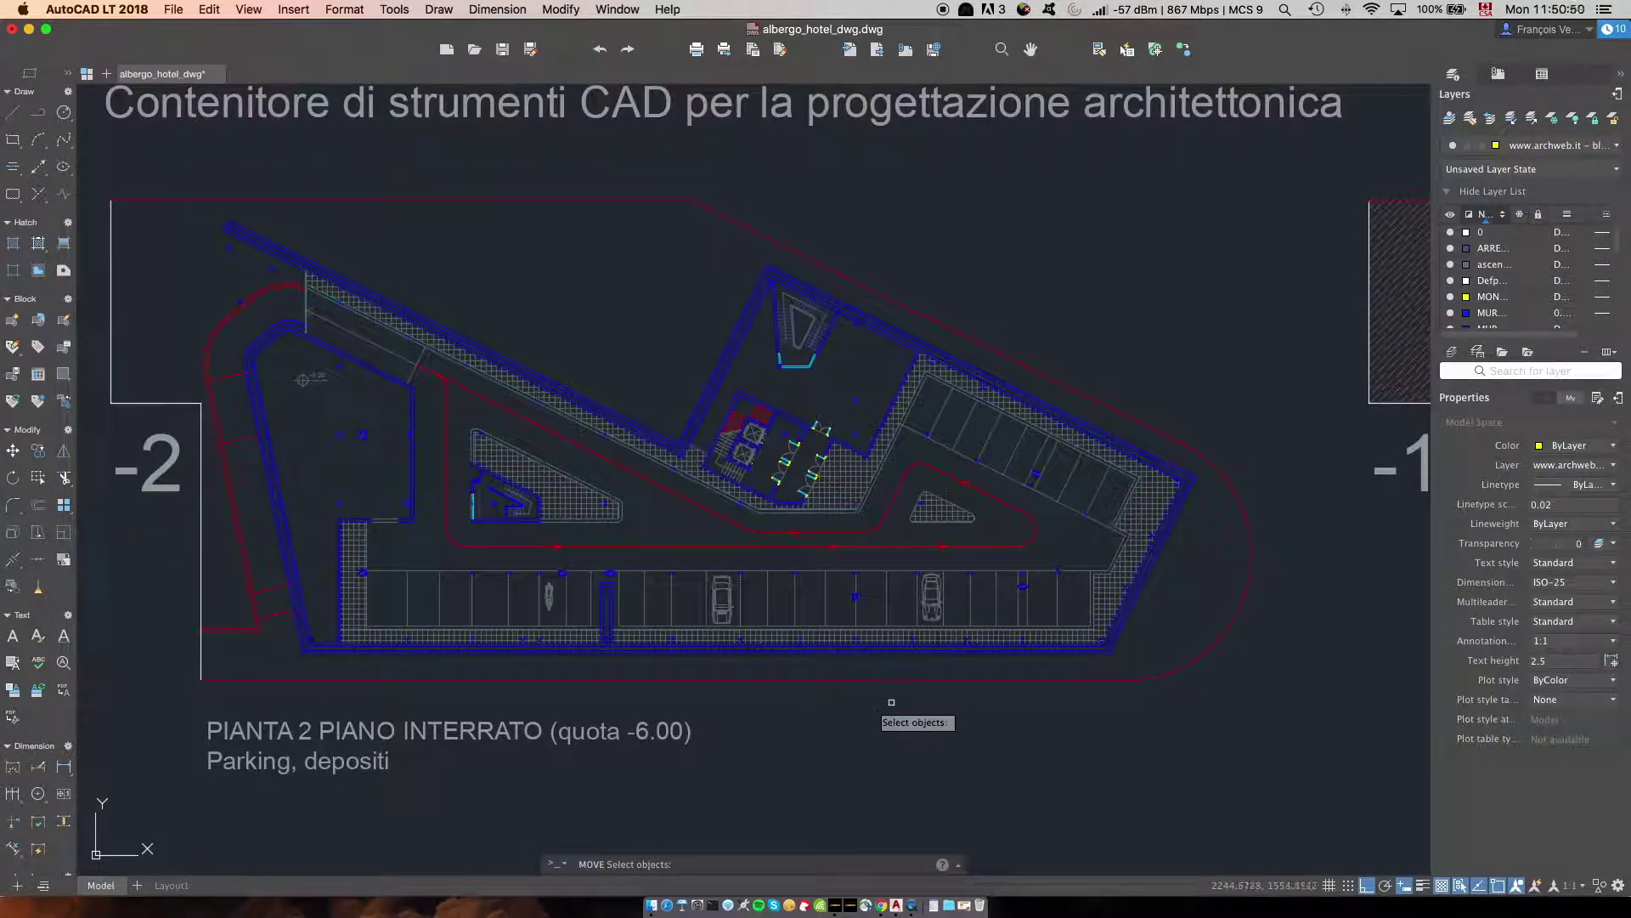
middle_click_drag(858, 717, 910, 740)
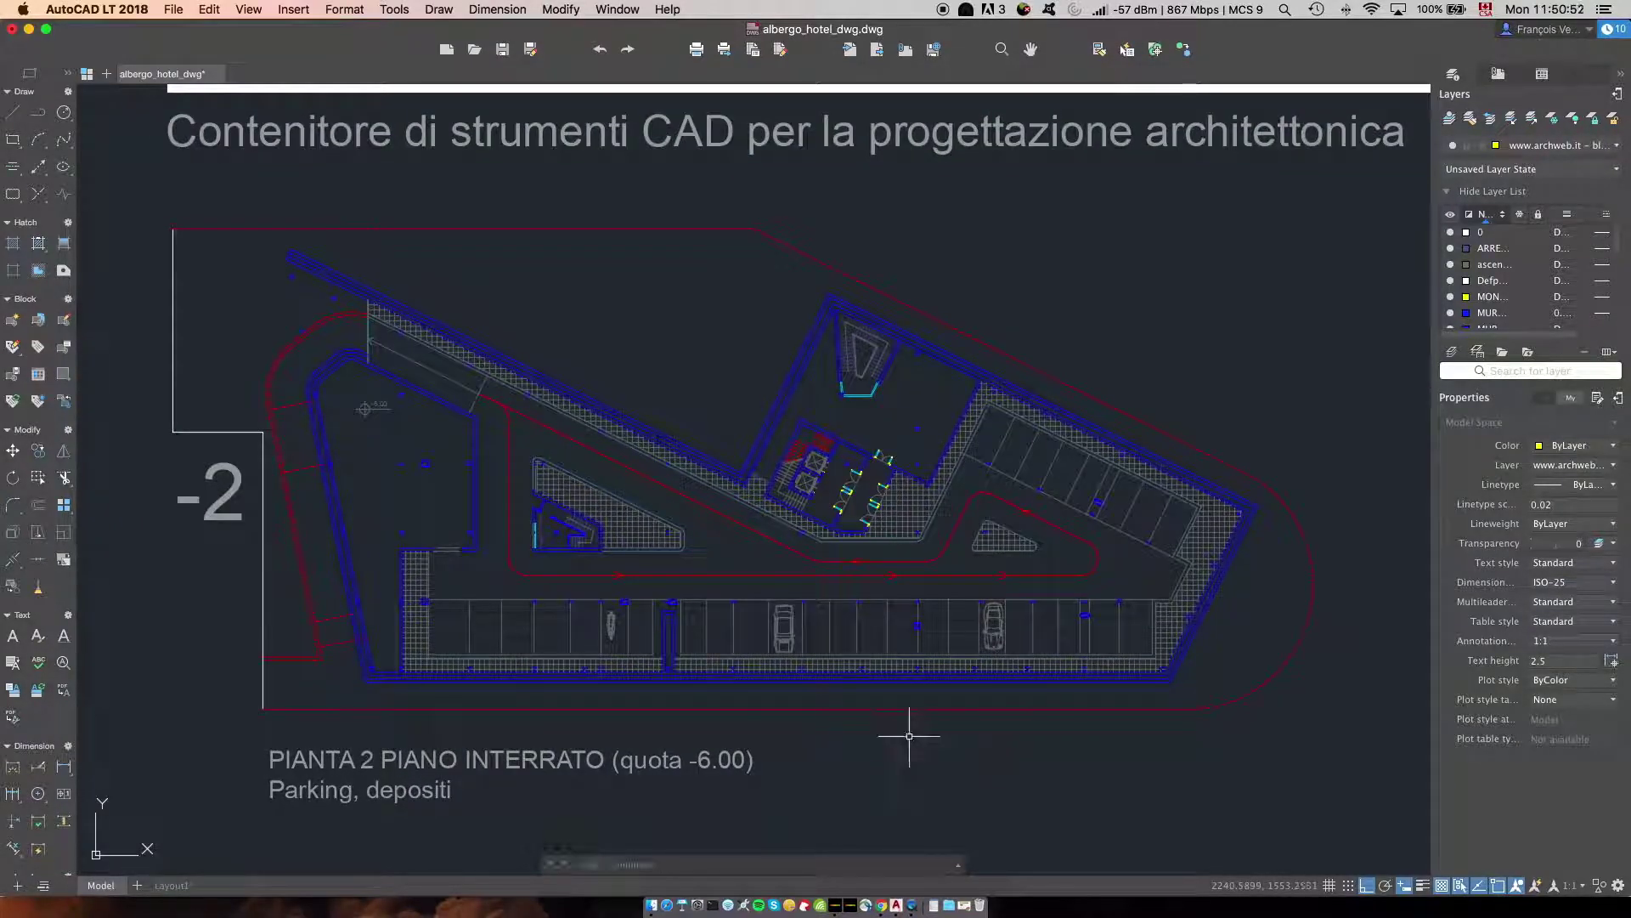
- Open Plot with PRINT and choose DWG To PDF.pc3, landscape Hotel paper, and Window as the area
type("print")
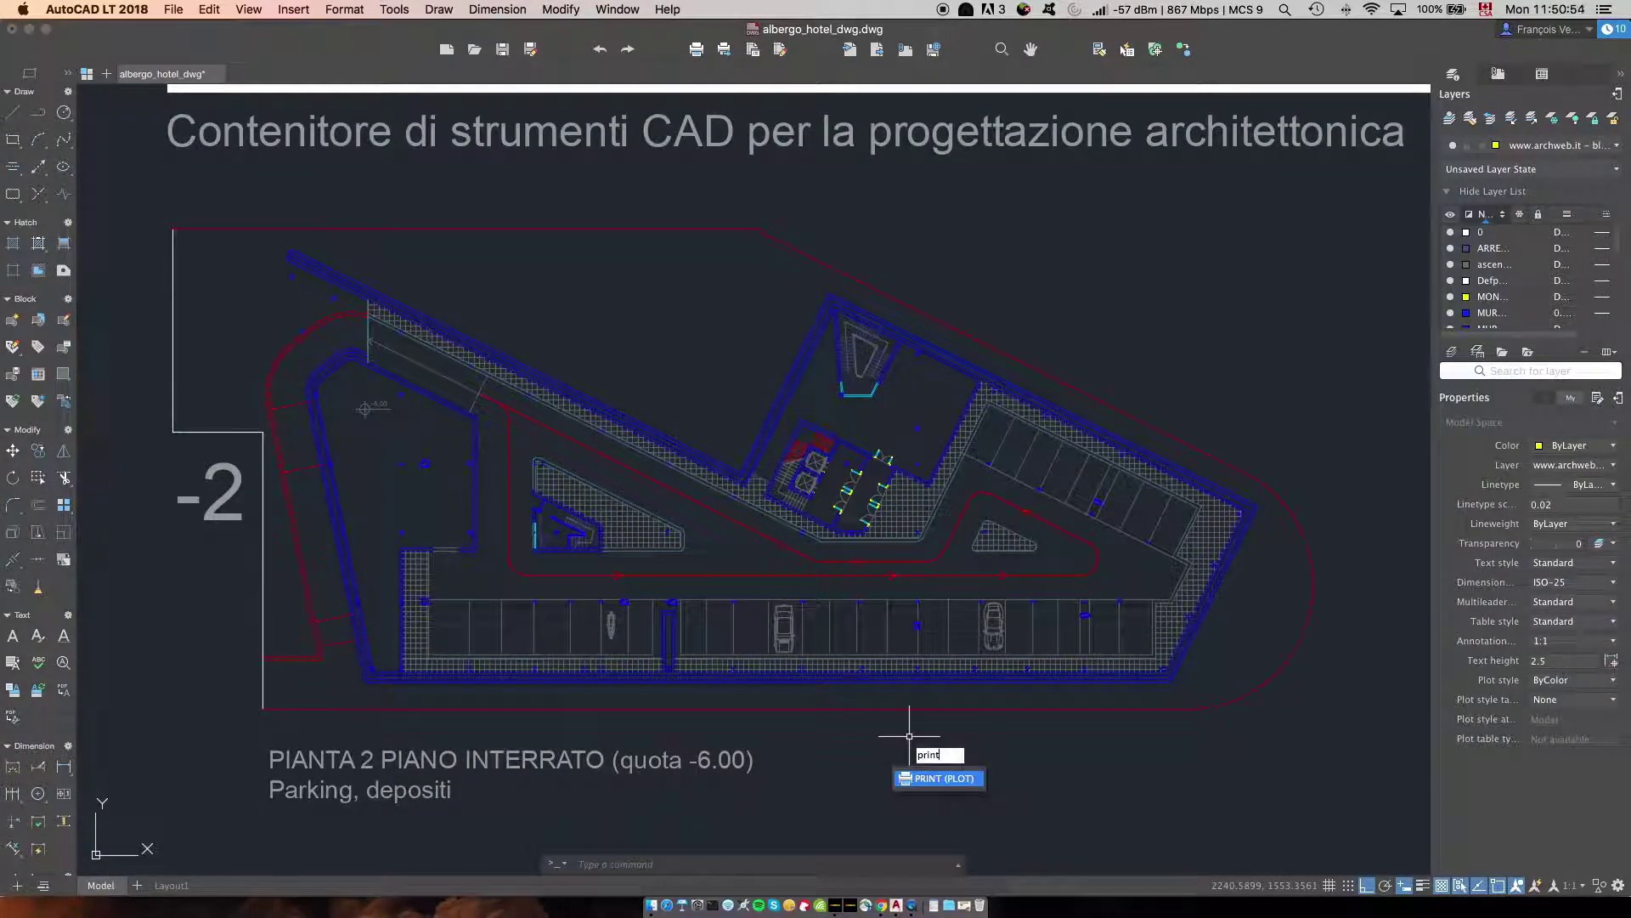
key("Return")
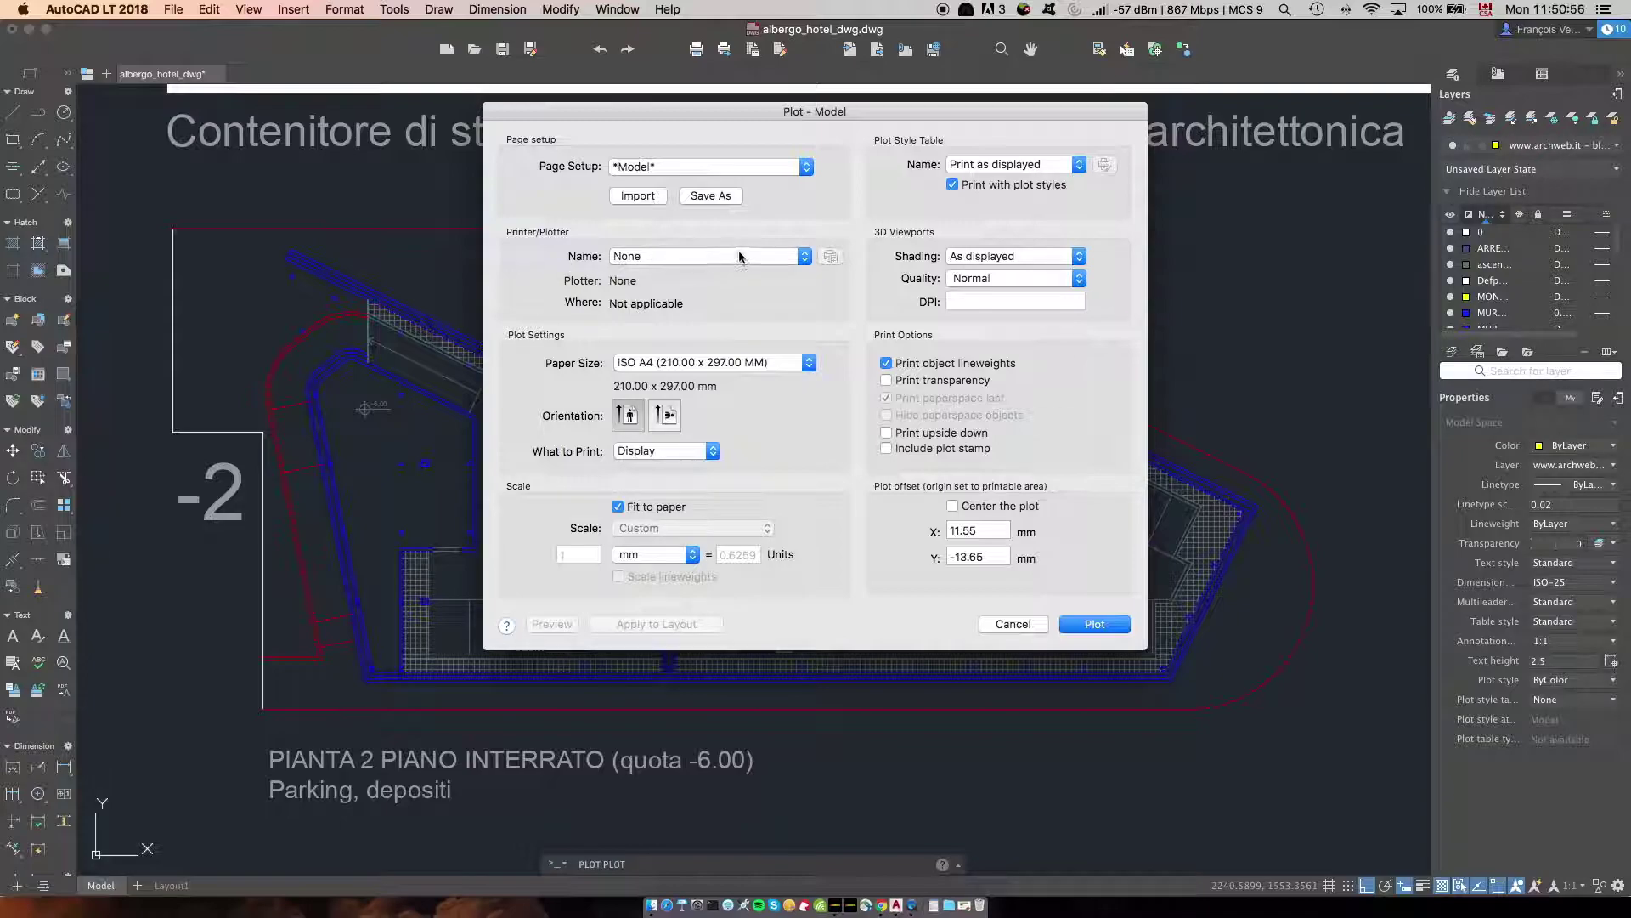
left_click(802, 256)
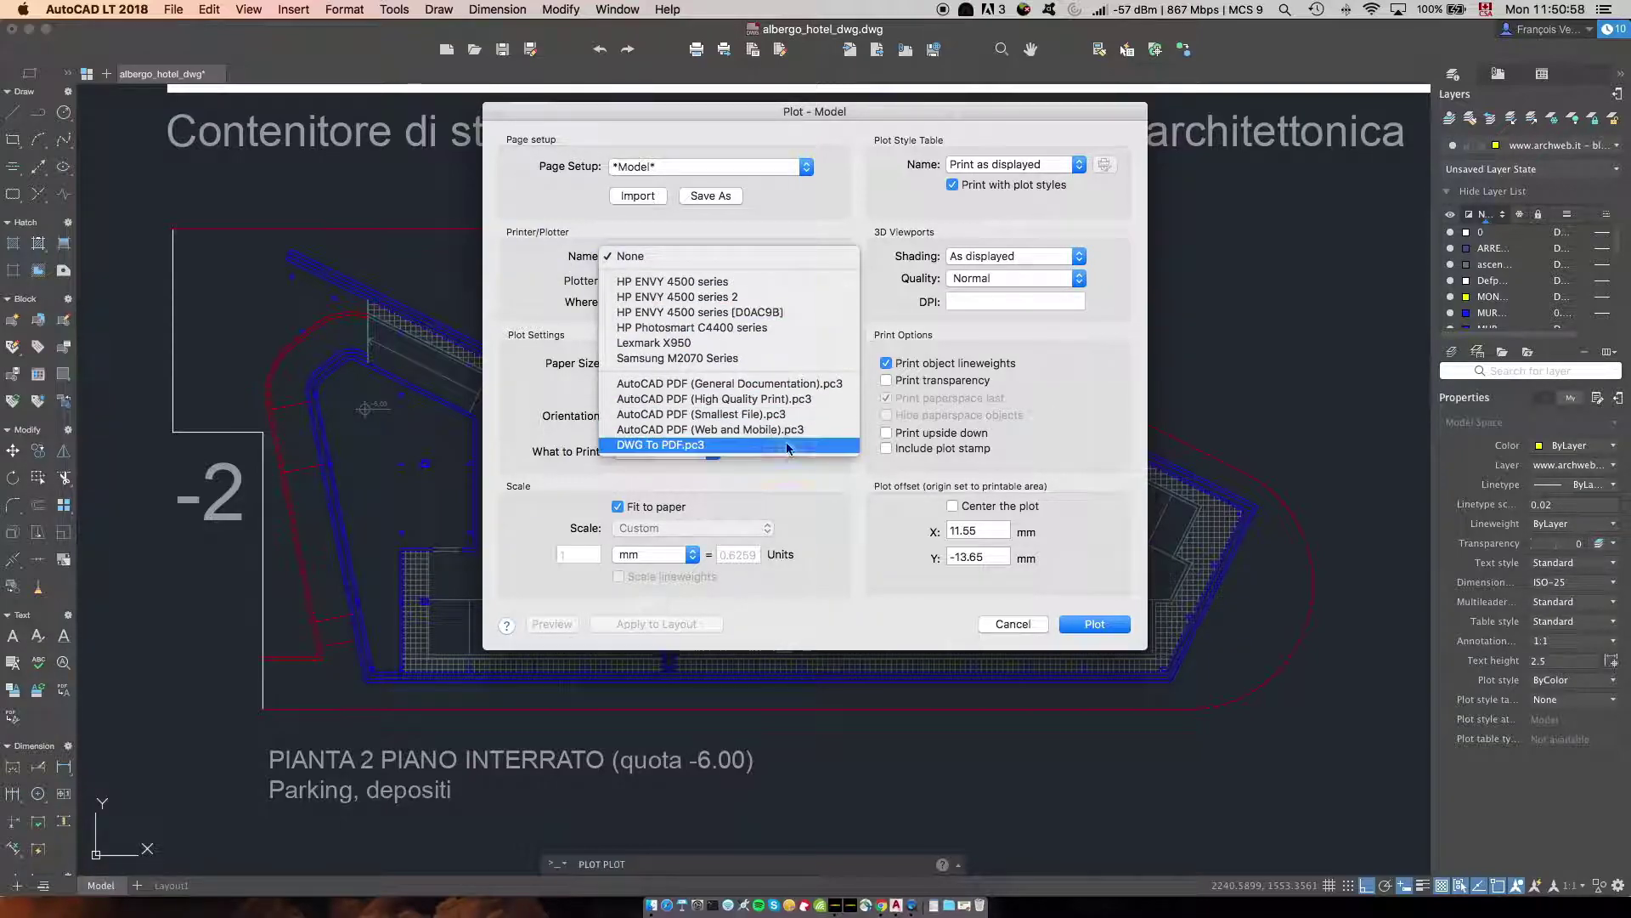
left_click(805, 422)
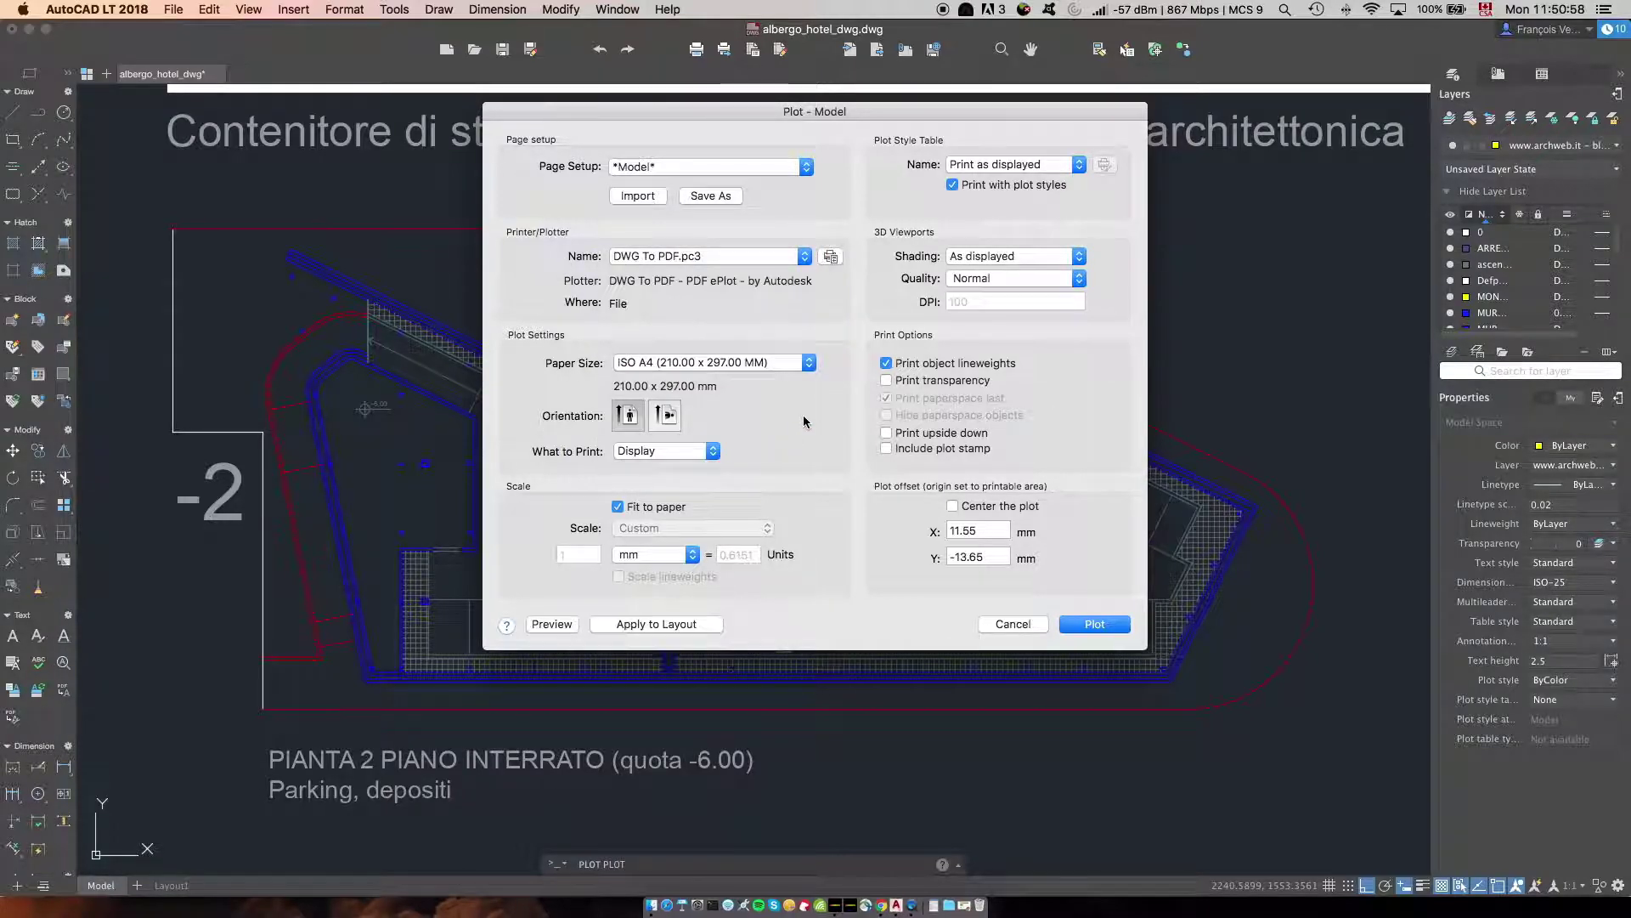
left_click(807, 363)
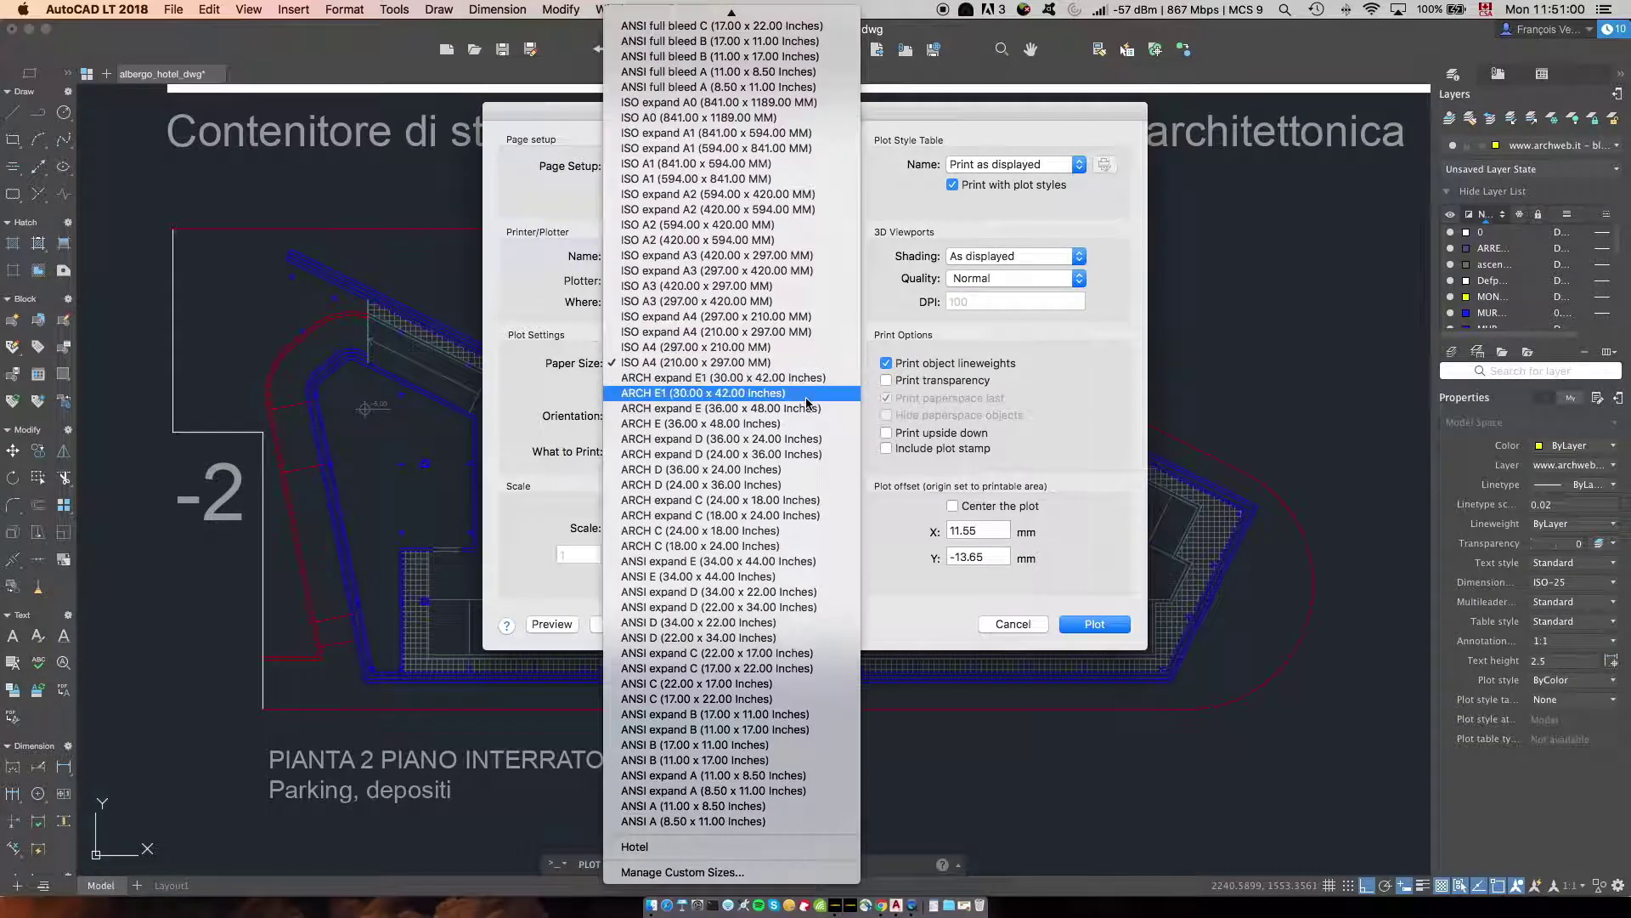
left_click(802, 847)
left_click(665, 416)
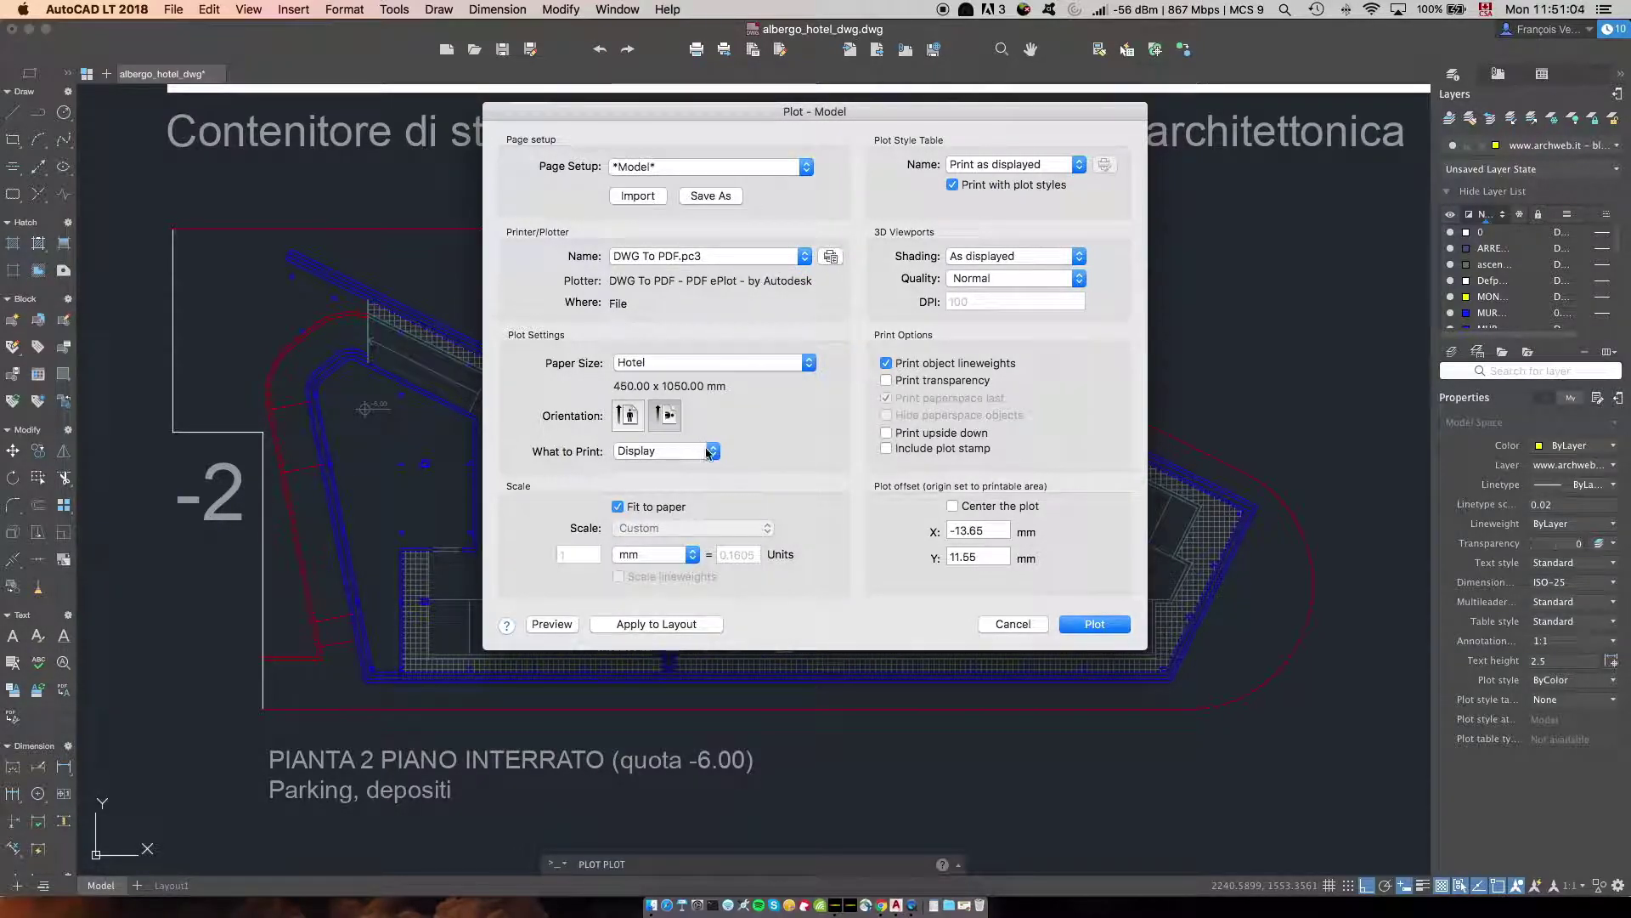
left_click(708, 452)
left_click(705, 507)
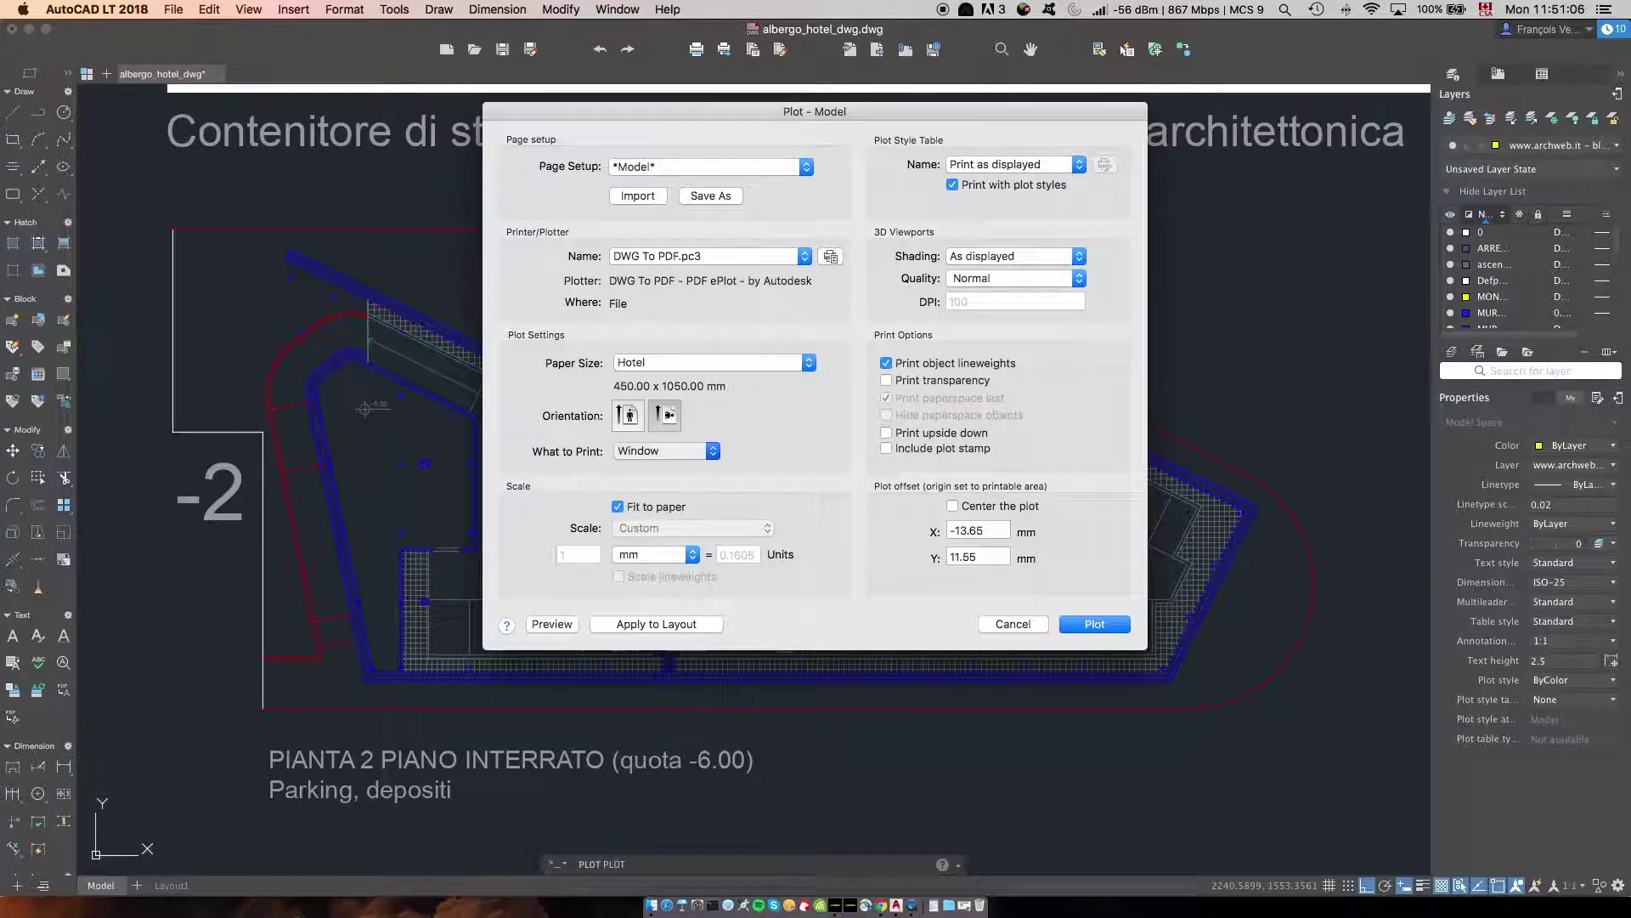
- Frame the -2 parking plan with a plot window, centre it on the paper, and start plotting
left_click(163, 220)
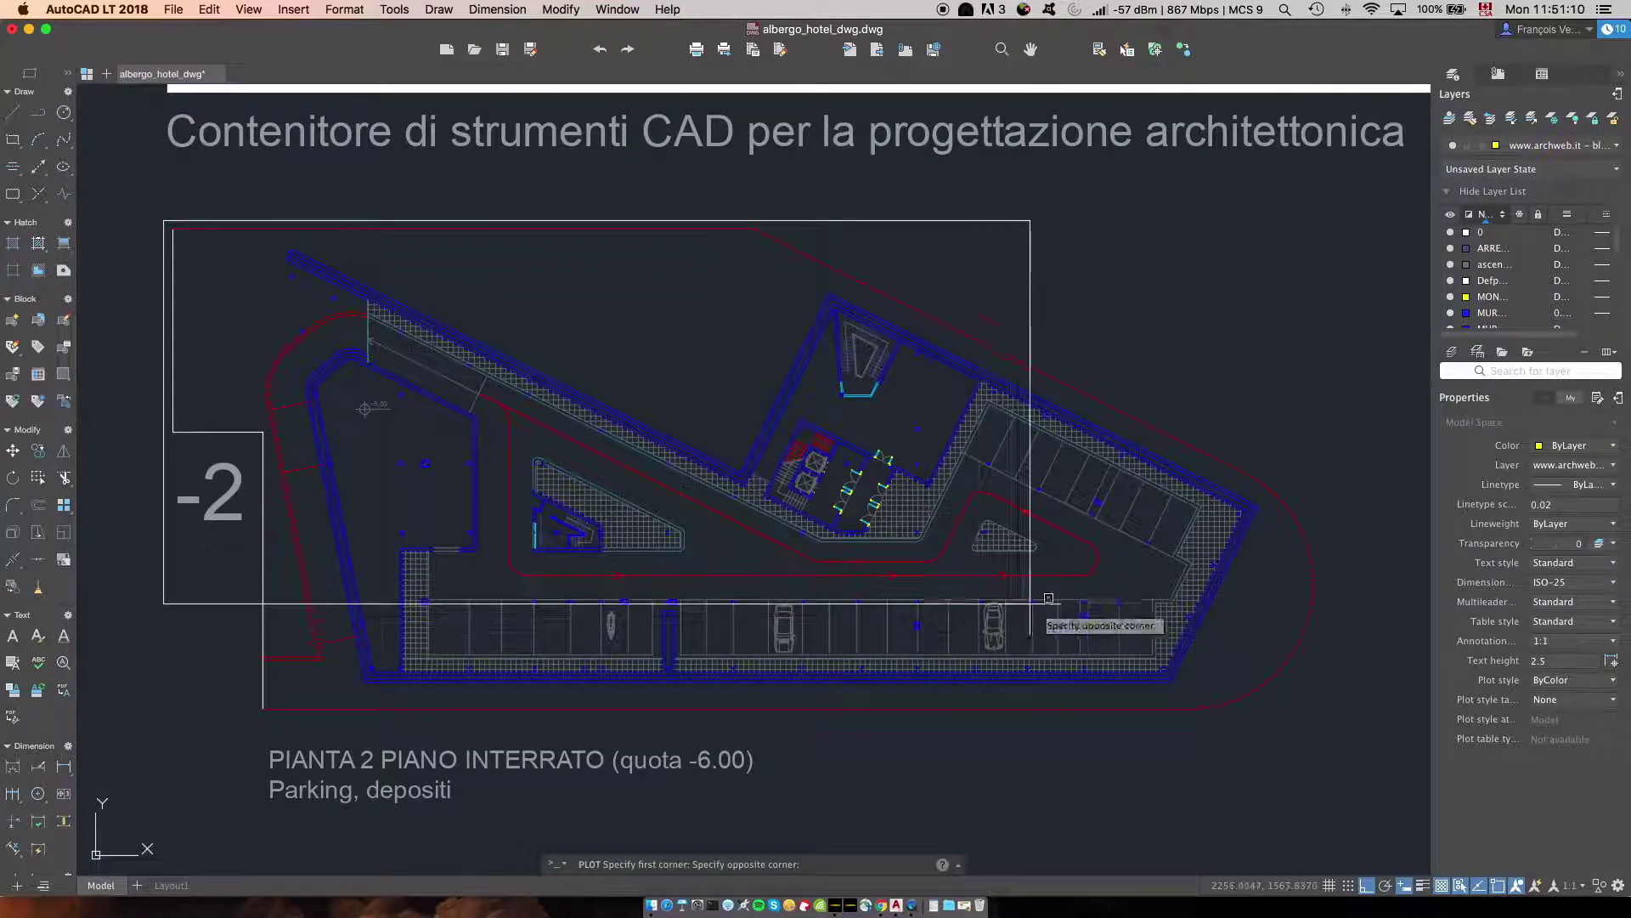
left_click(1339, 715)
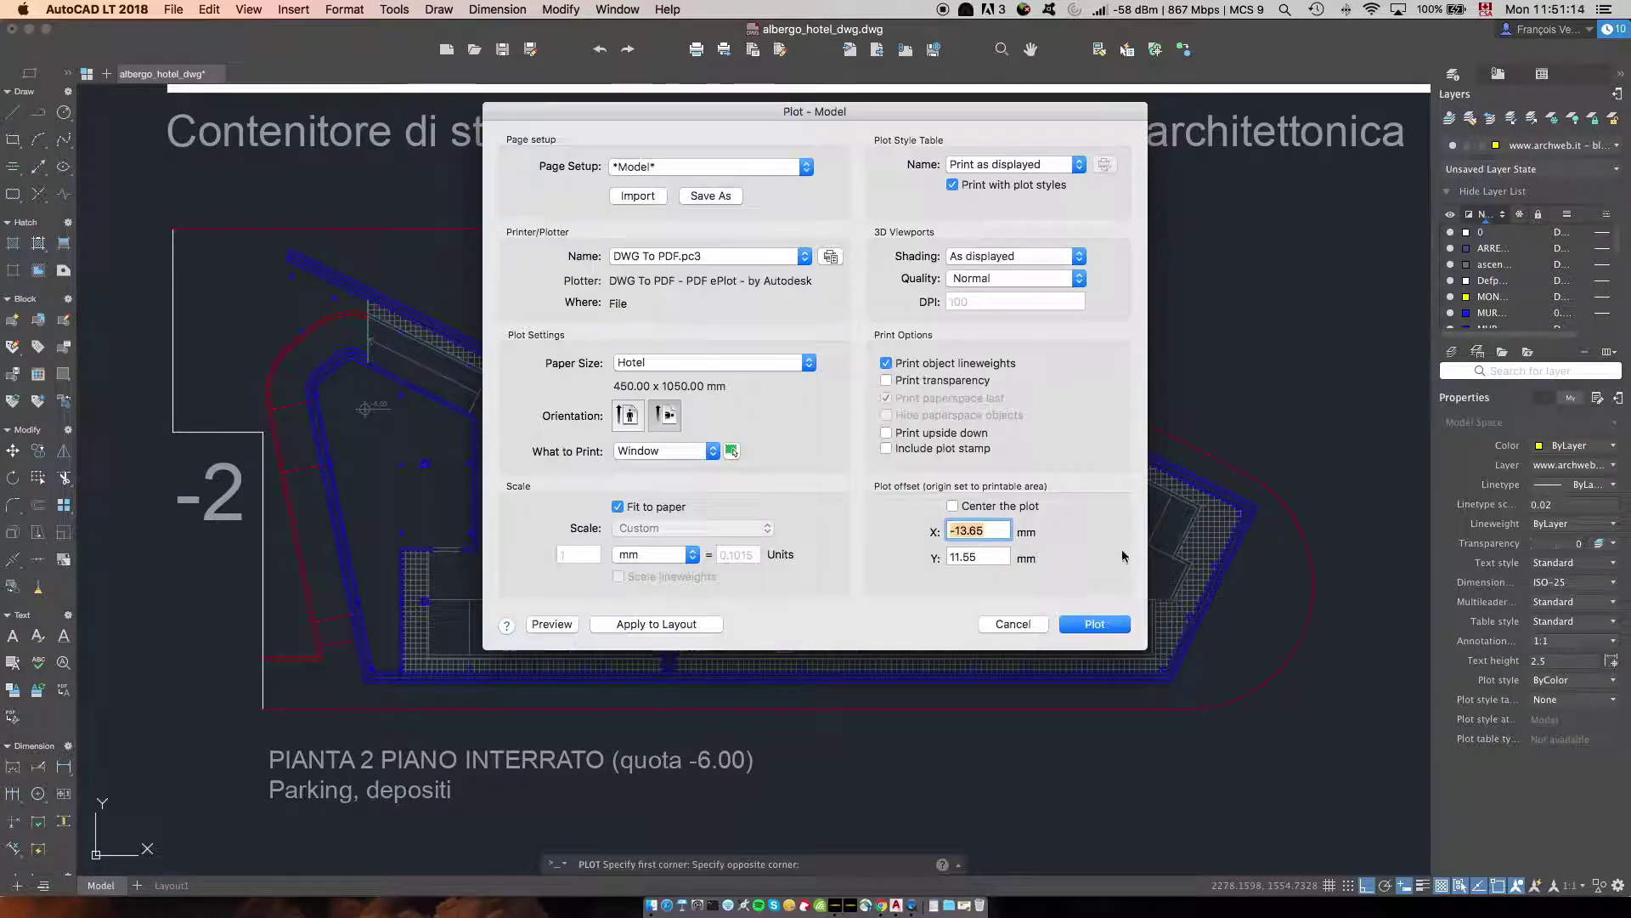
left_click(953, 507)
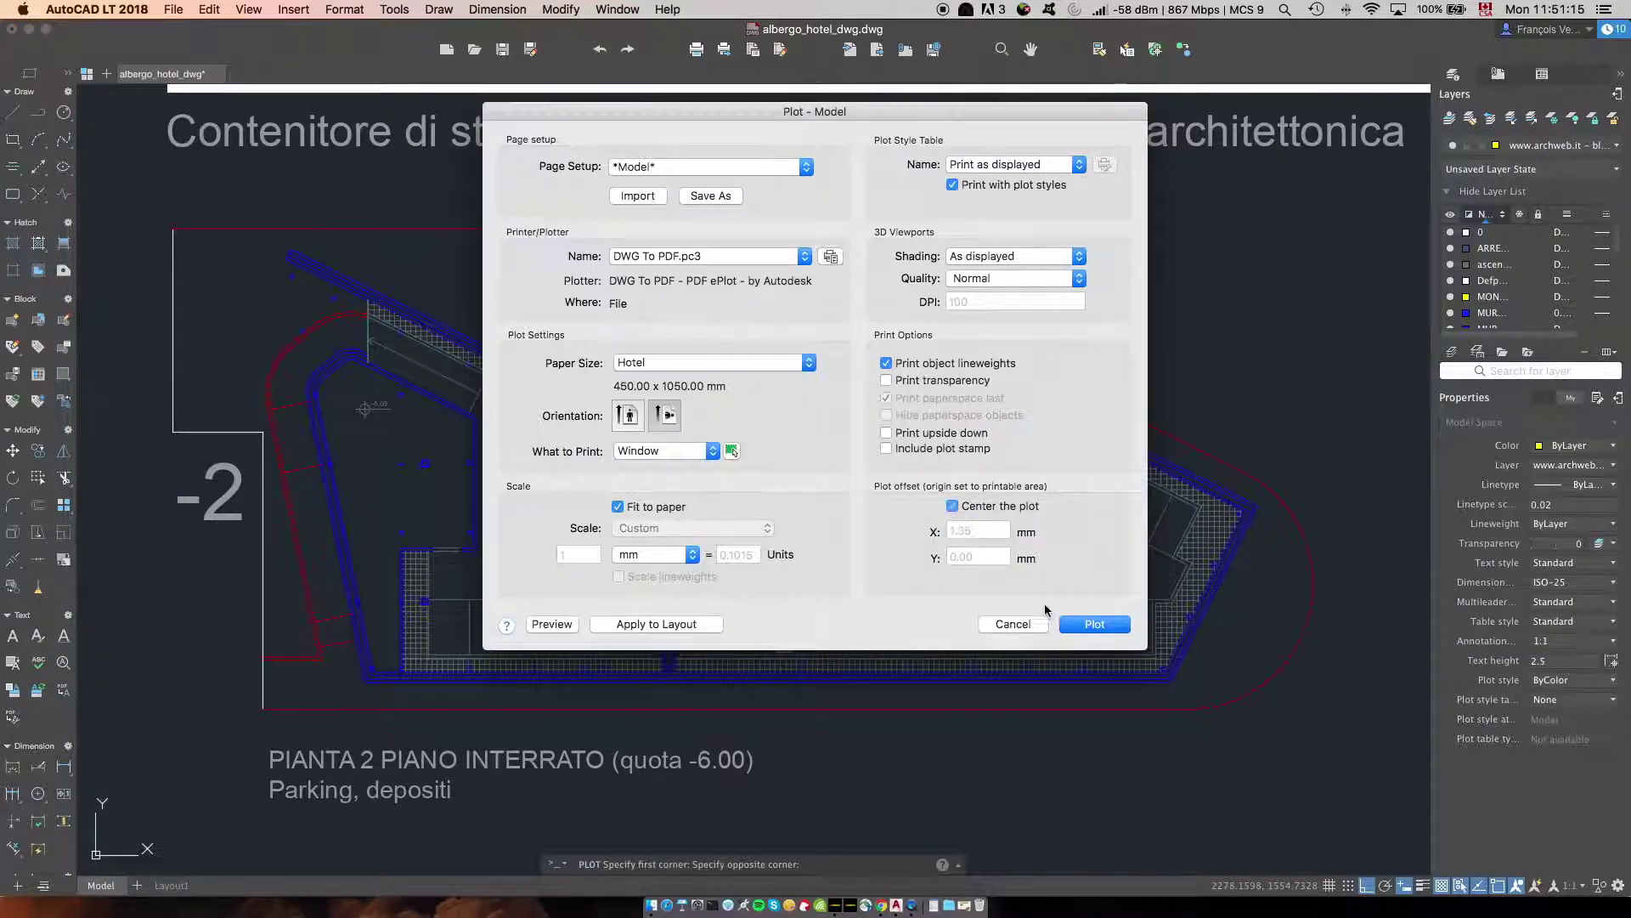
left_click(1096, 625)
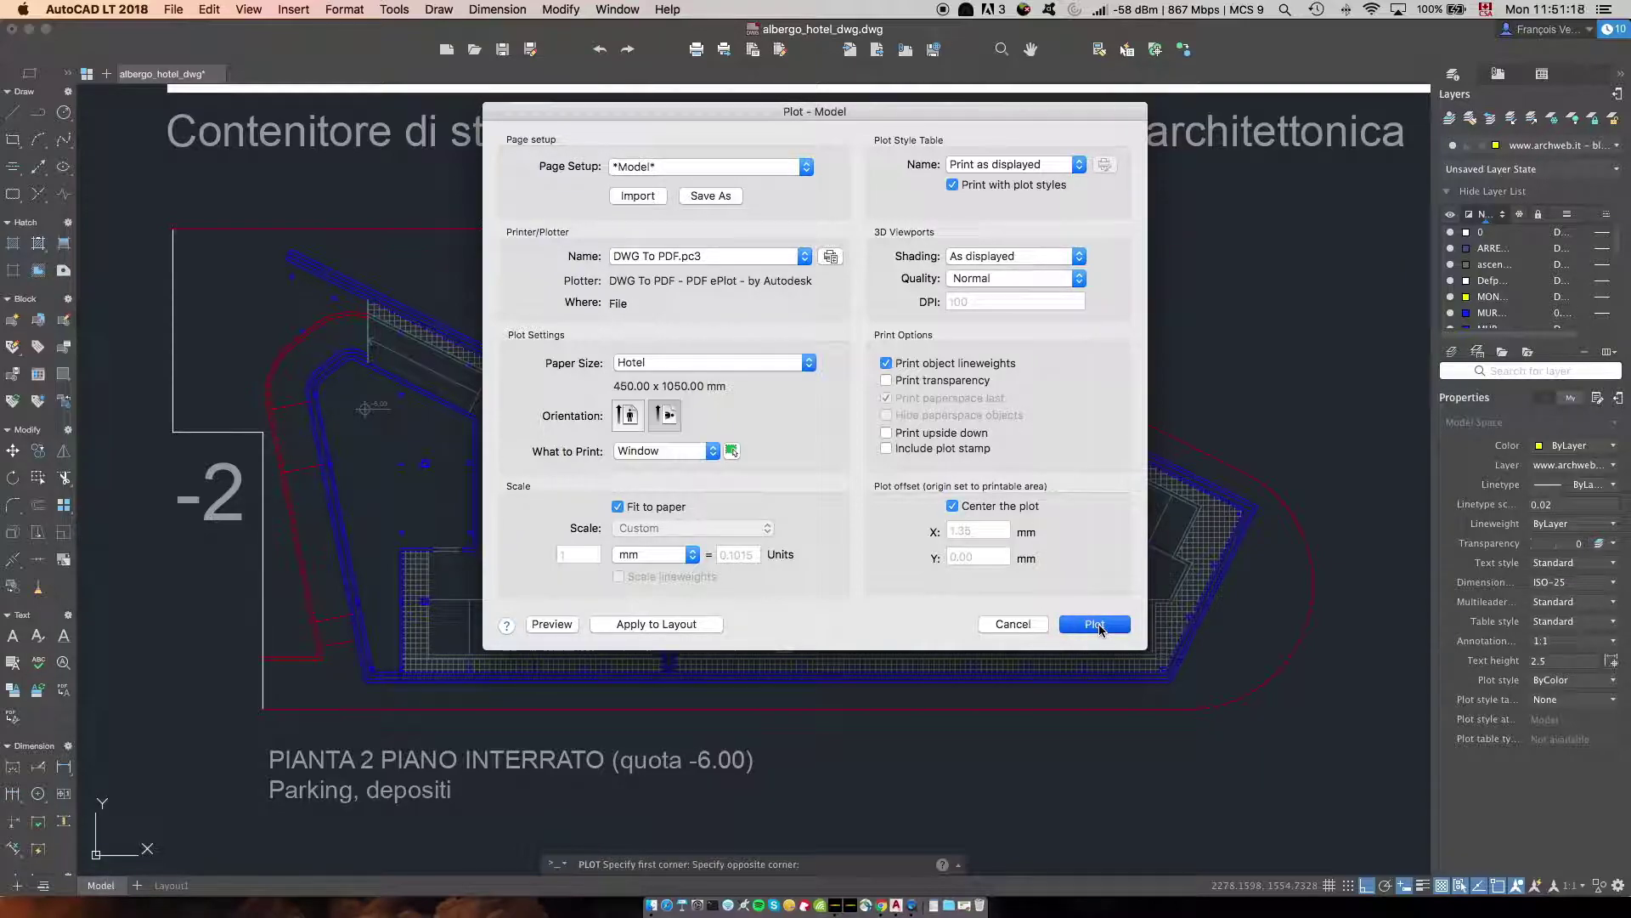
- Save the plot to the Desktop as '-2 Hotel - Sub-Basement Floor.pdf', reusing an existing floor PDF name
left_click(606, 355)
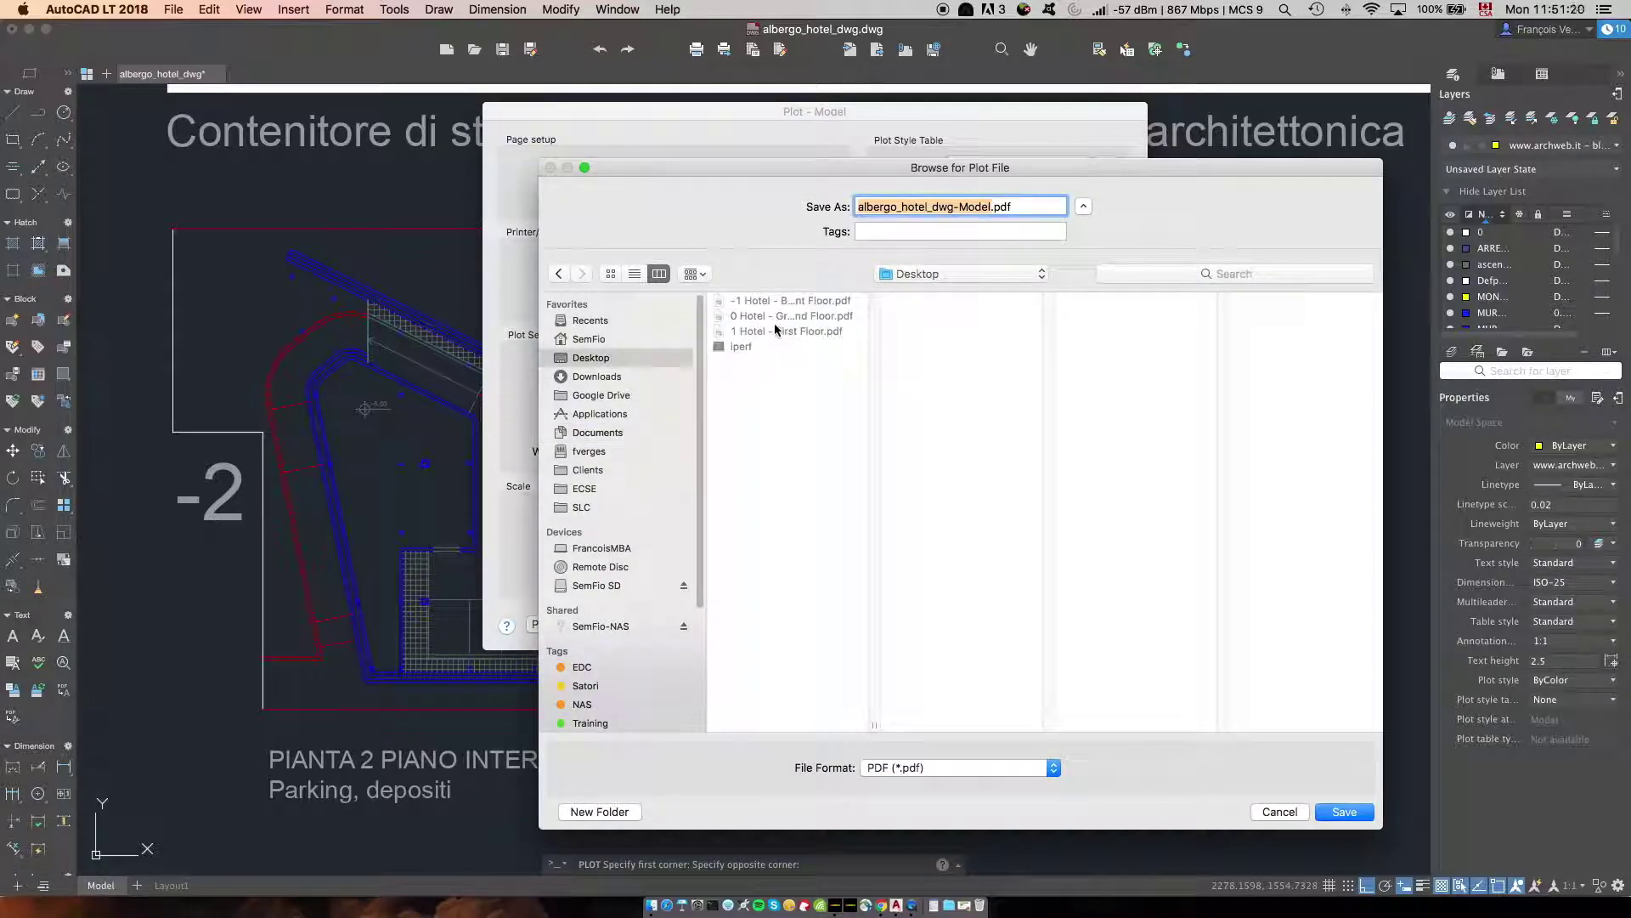
left_click(778, 303)
left_click(870, 207)
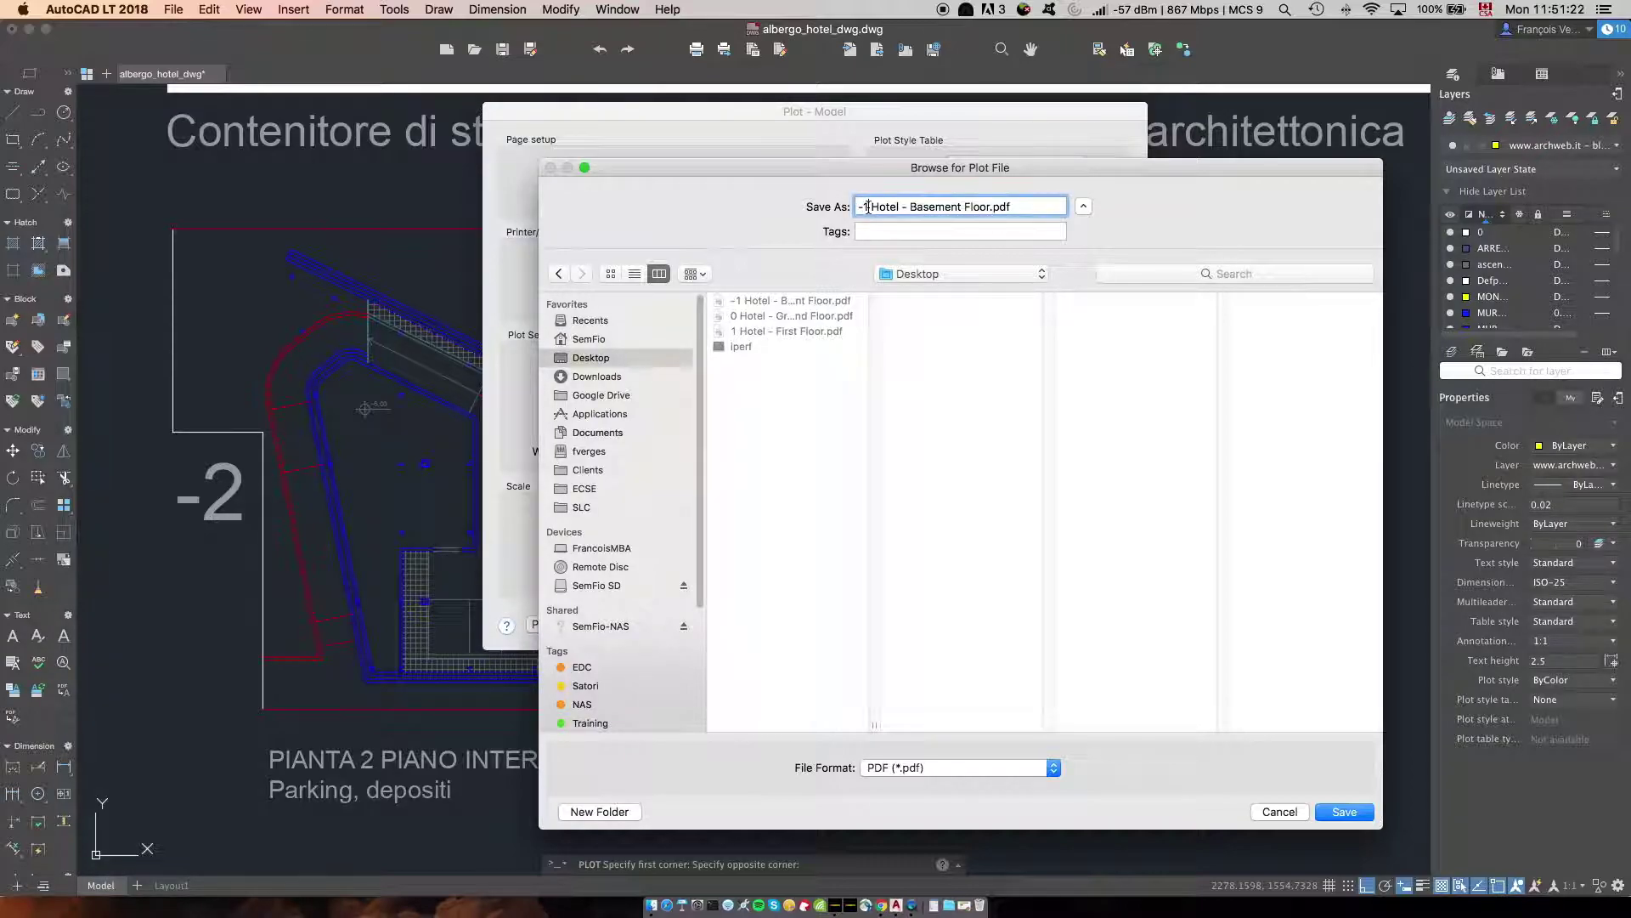
key("BackSpace")
type("2")
left_click(1345, 818)
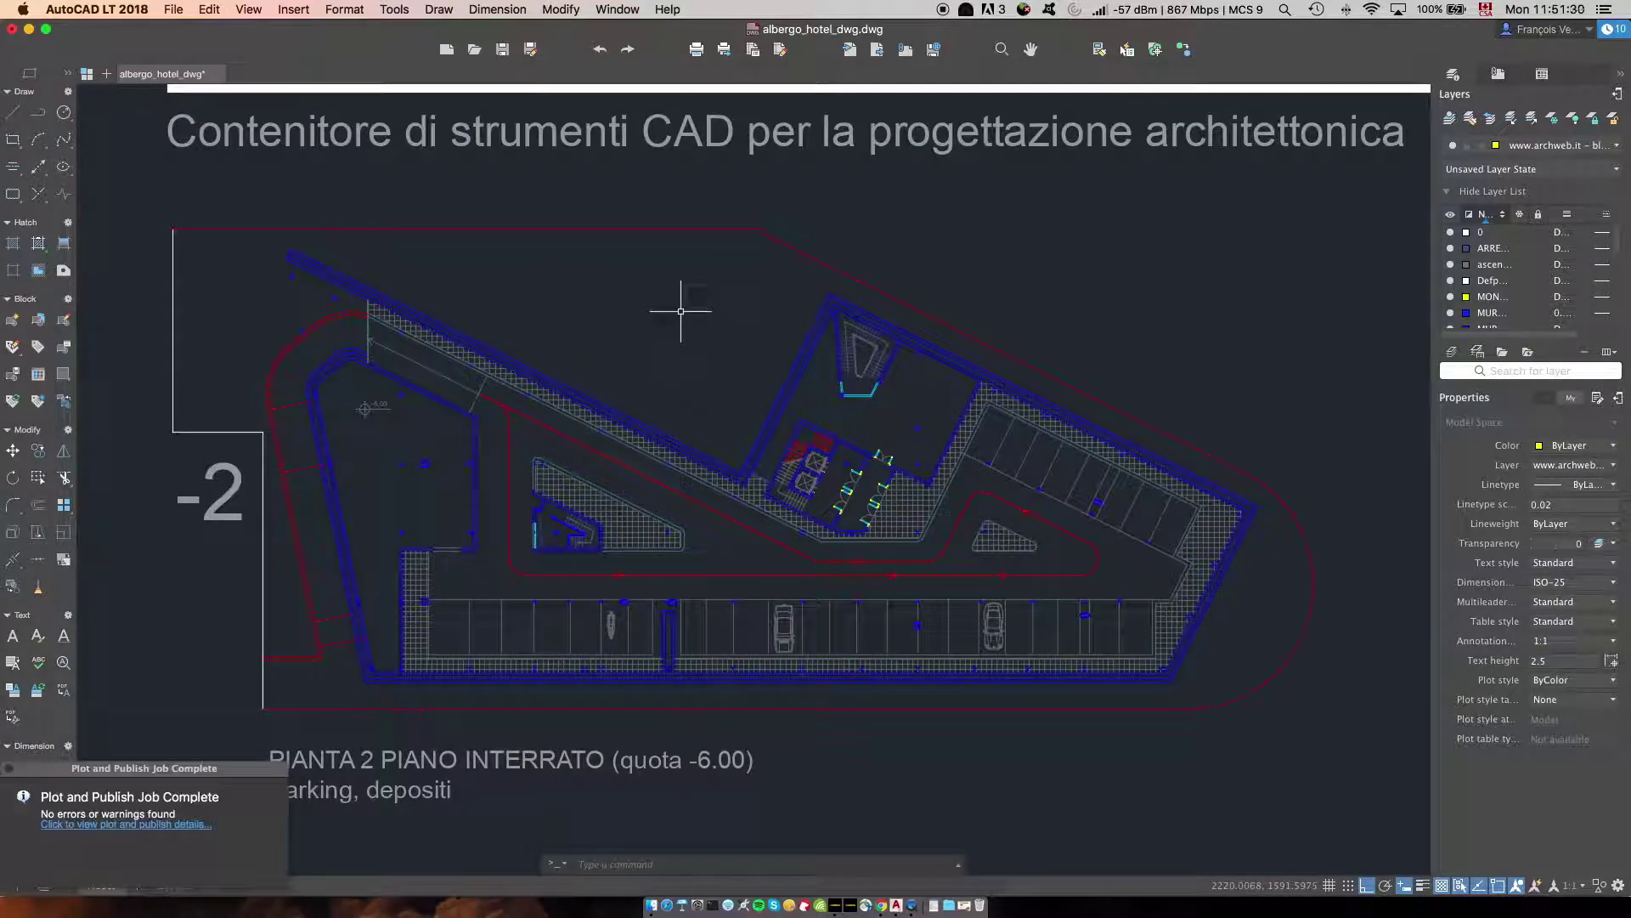
- Preview the First, Basement and Sub-Basement floor PDFs from the Desktop, closing each after checking
key("super+Tab")
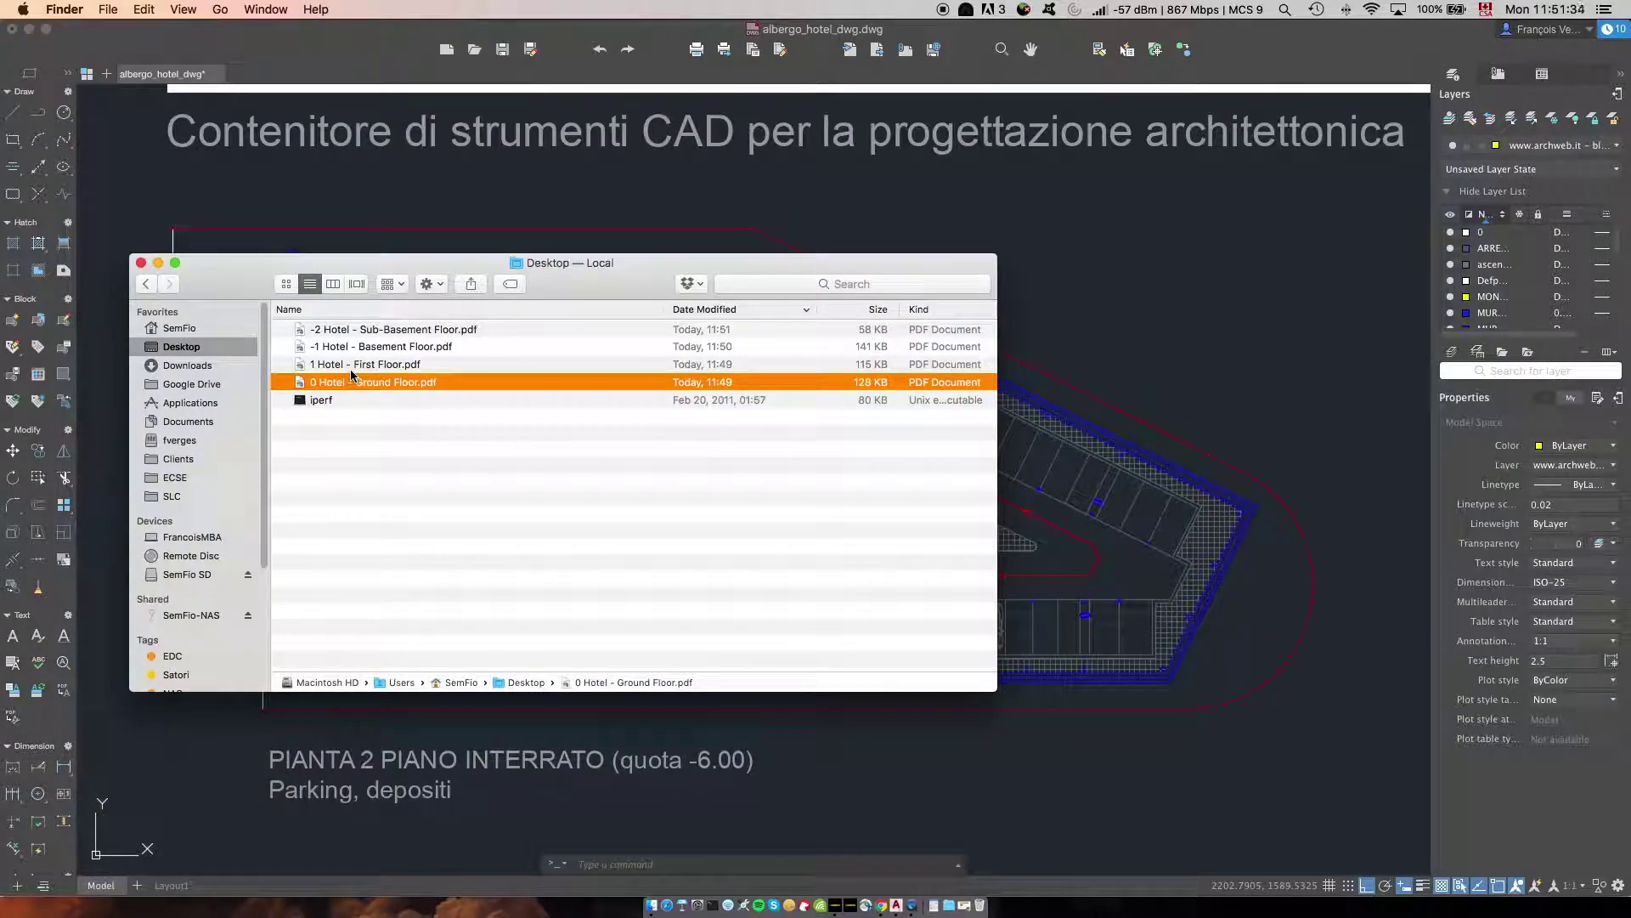
left_click(350, 367)
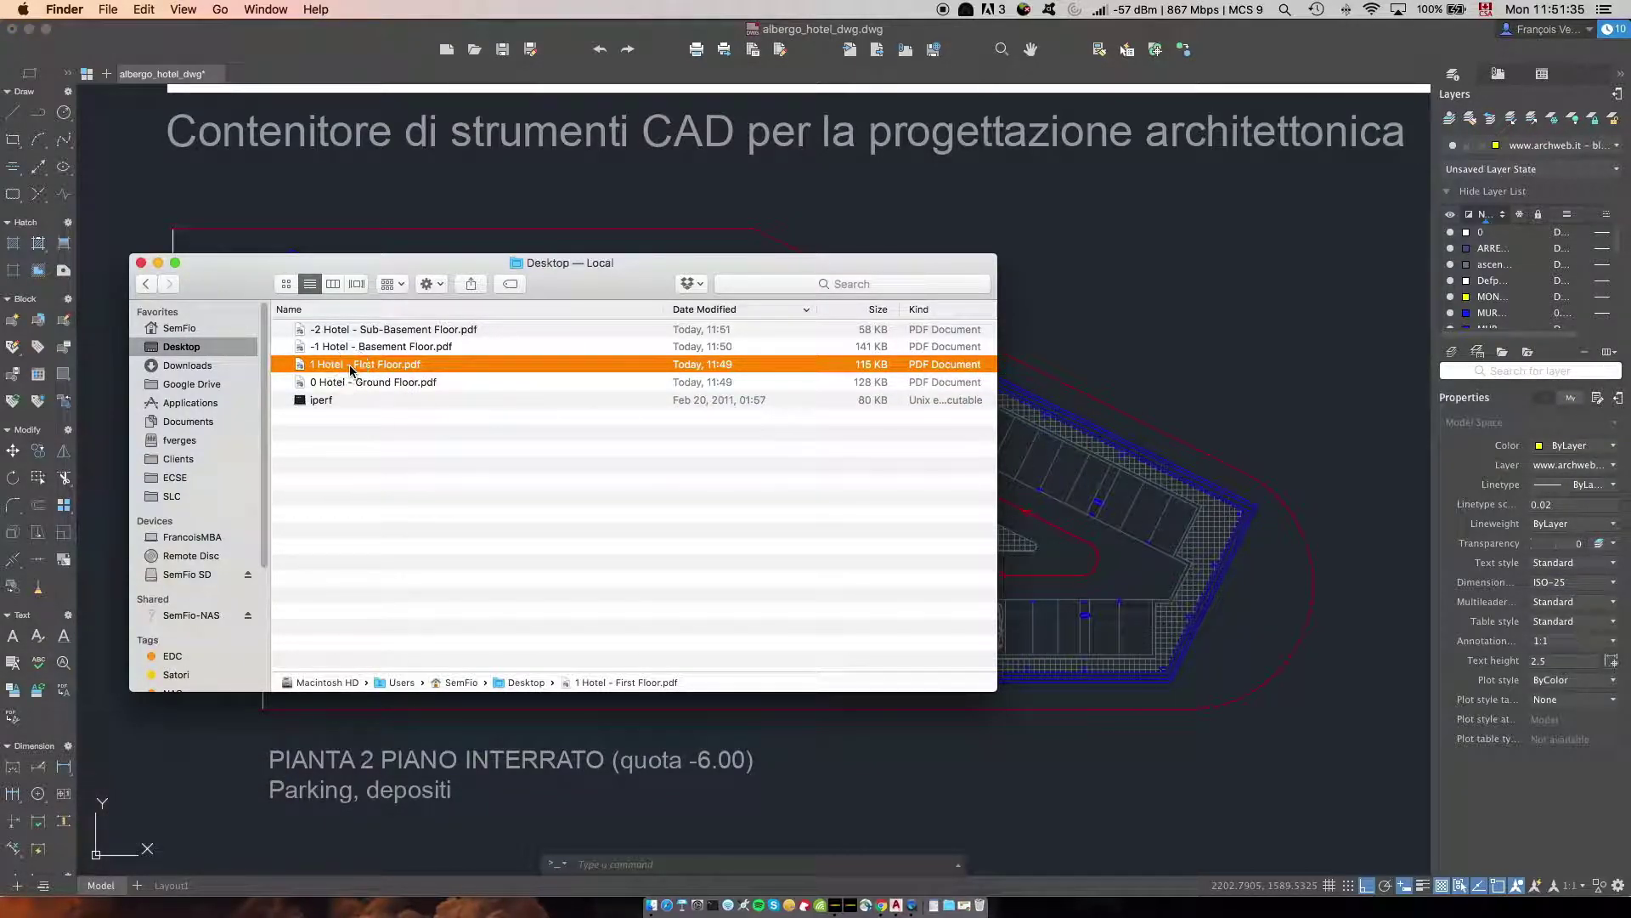
double_click(350, 365)
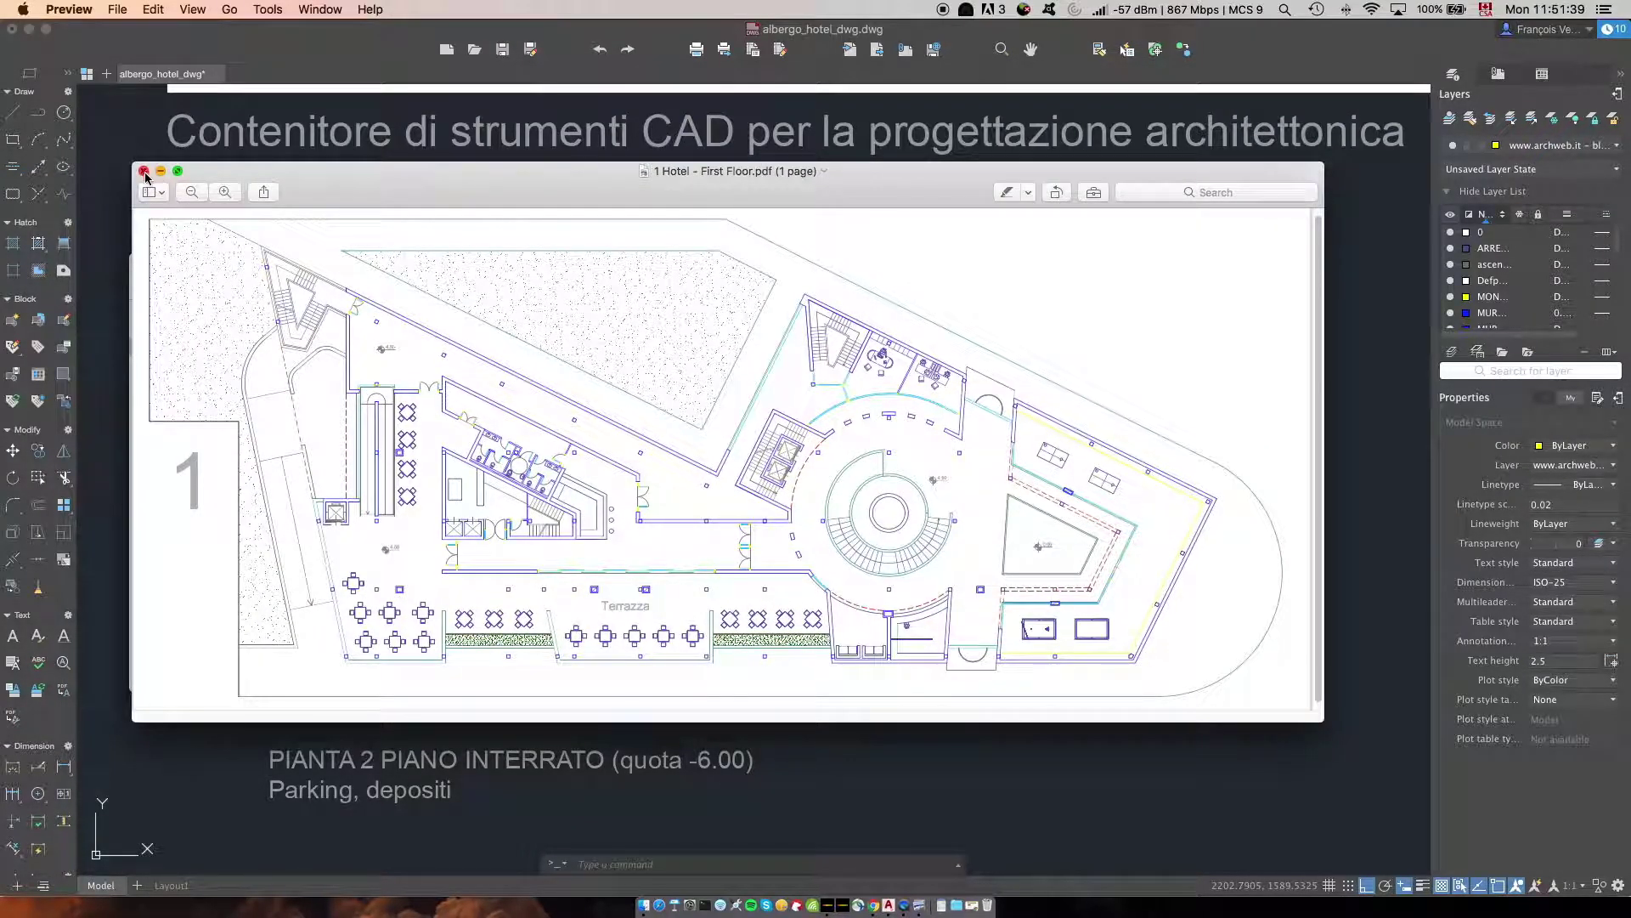
left_click(145, 172)
double_click(357, 347)
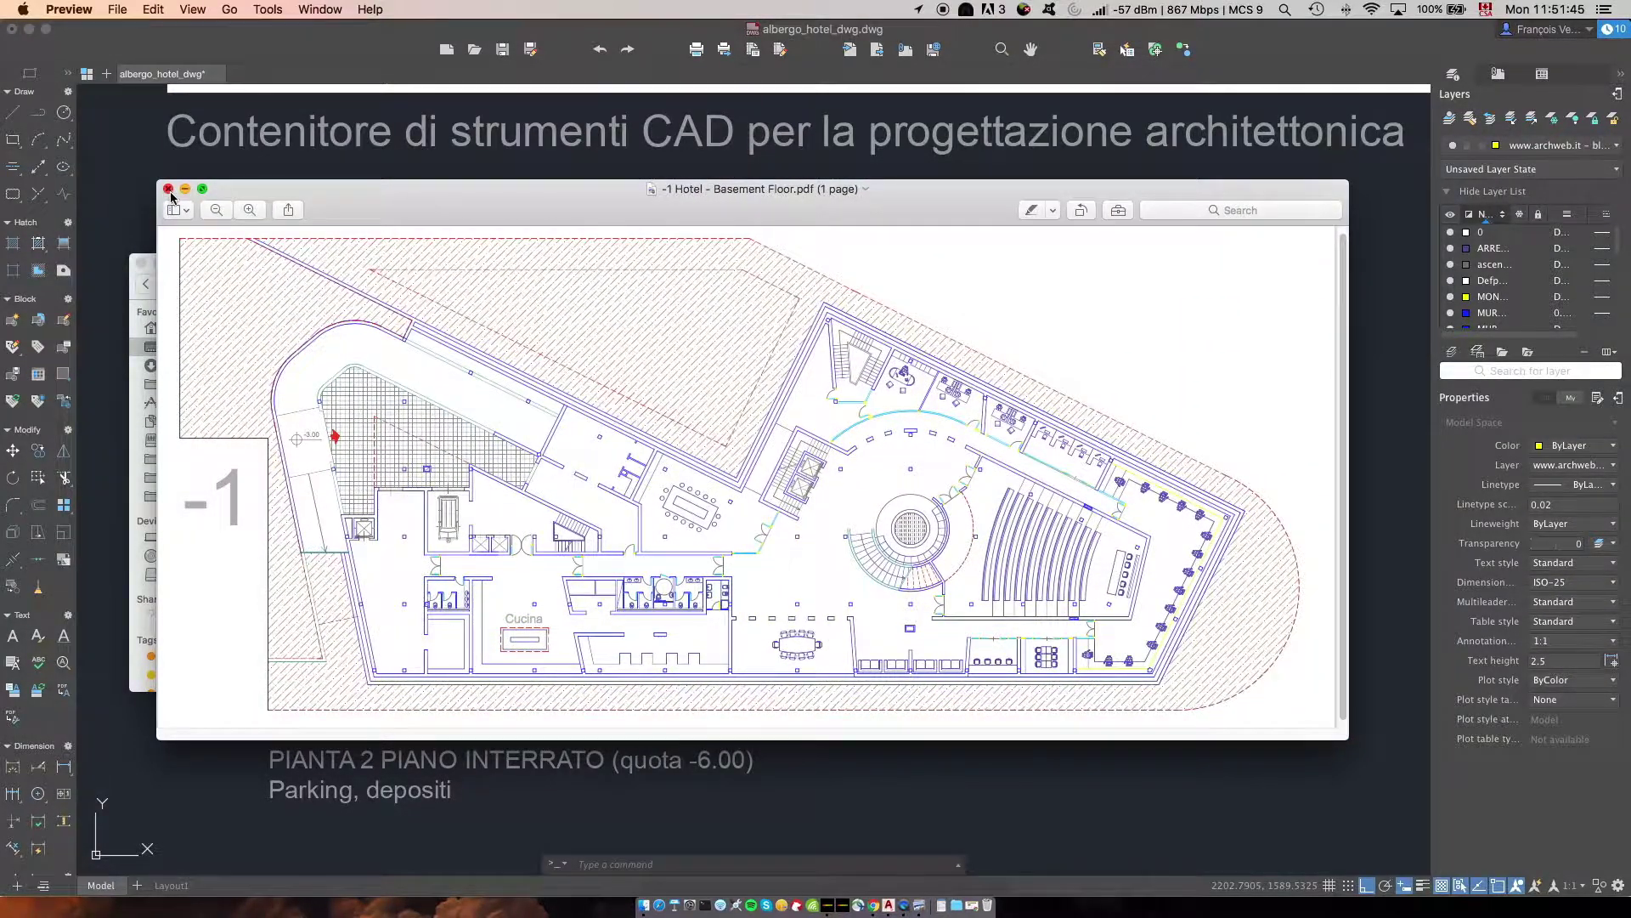
left_click(168, 189)
double_click(360, 331)
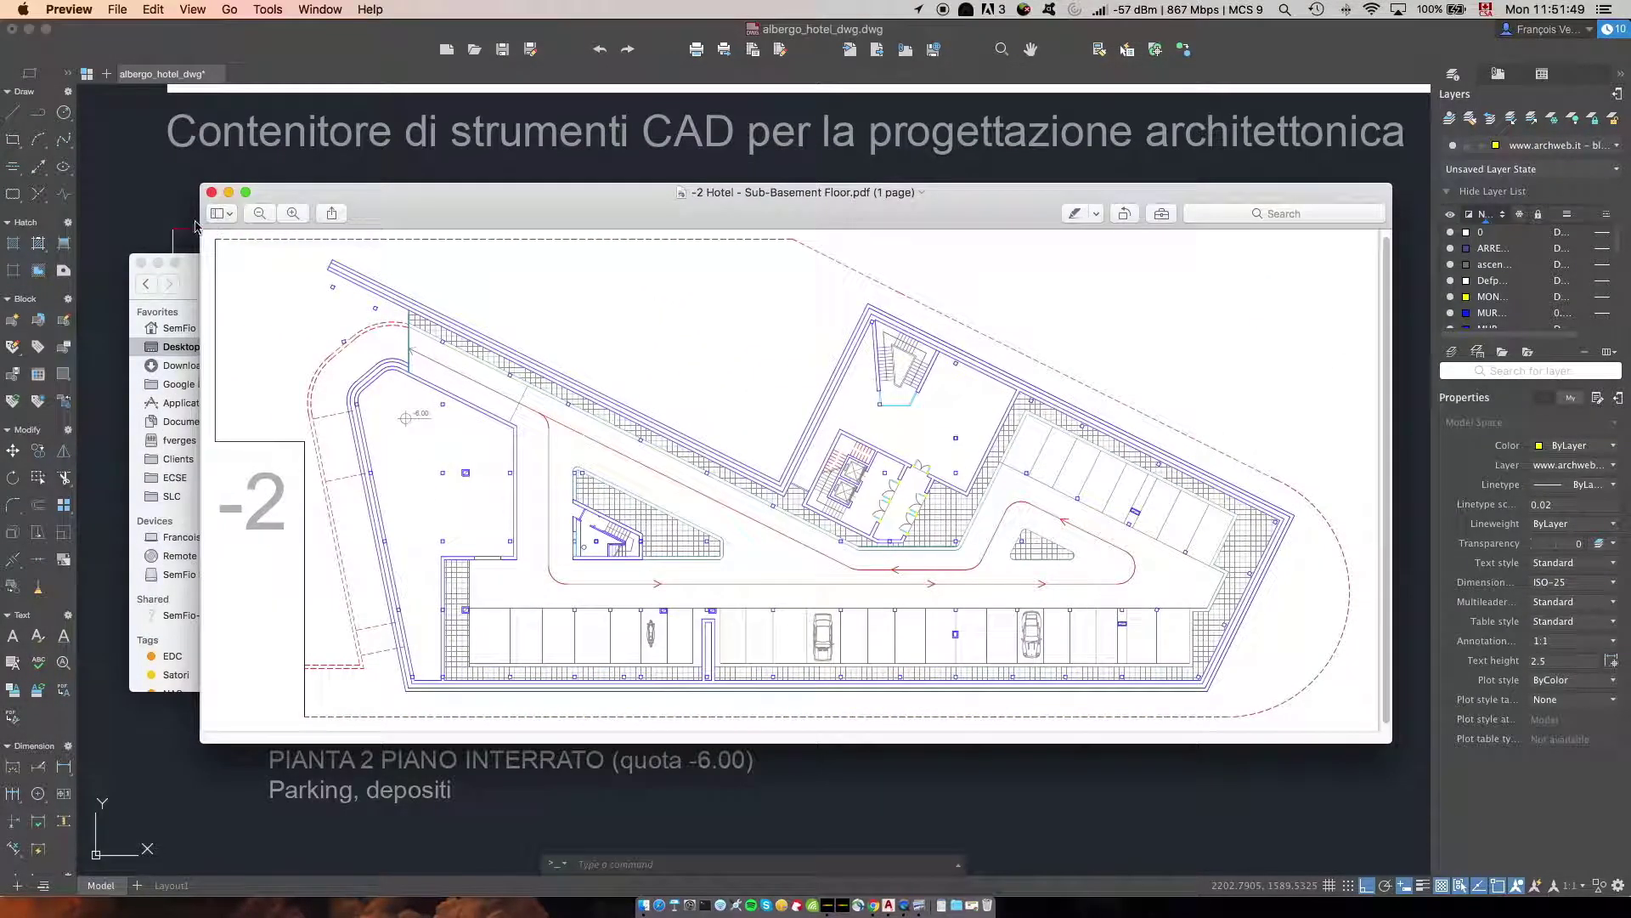
left_click(212, 193)
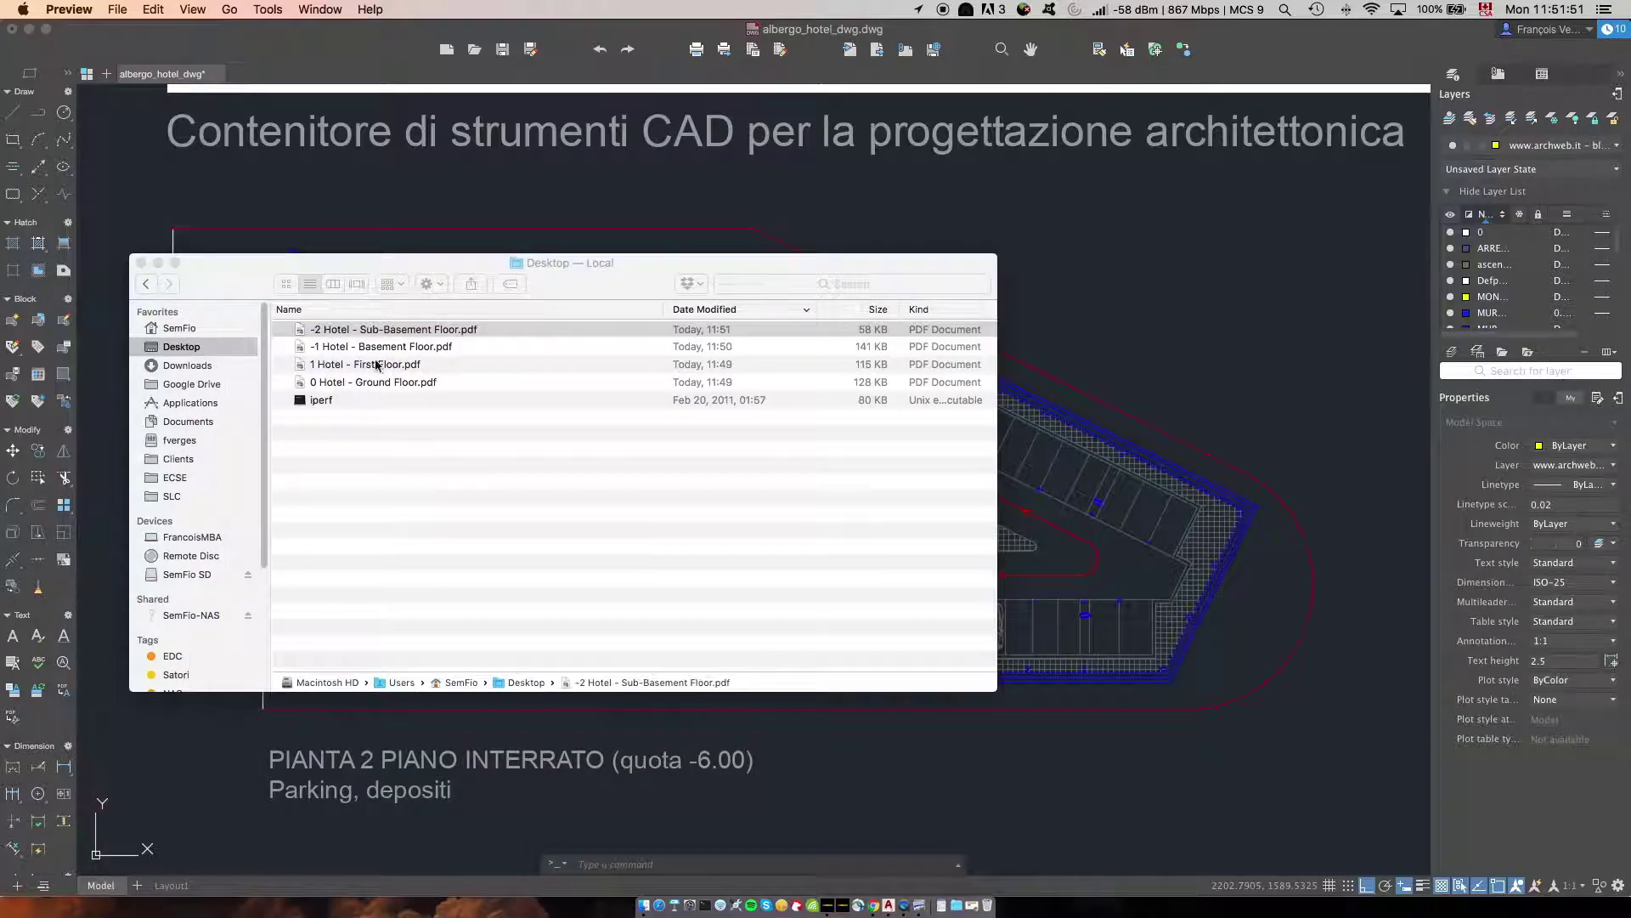
left_click(838, 903)
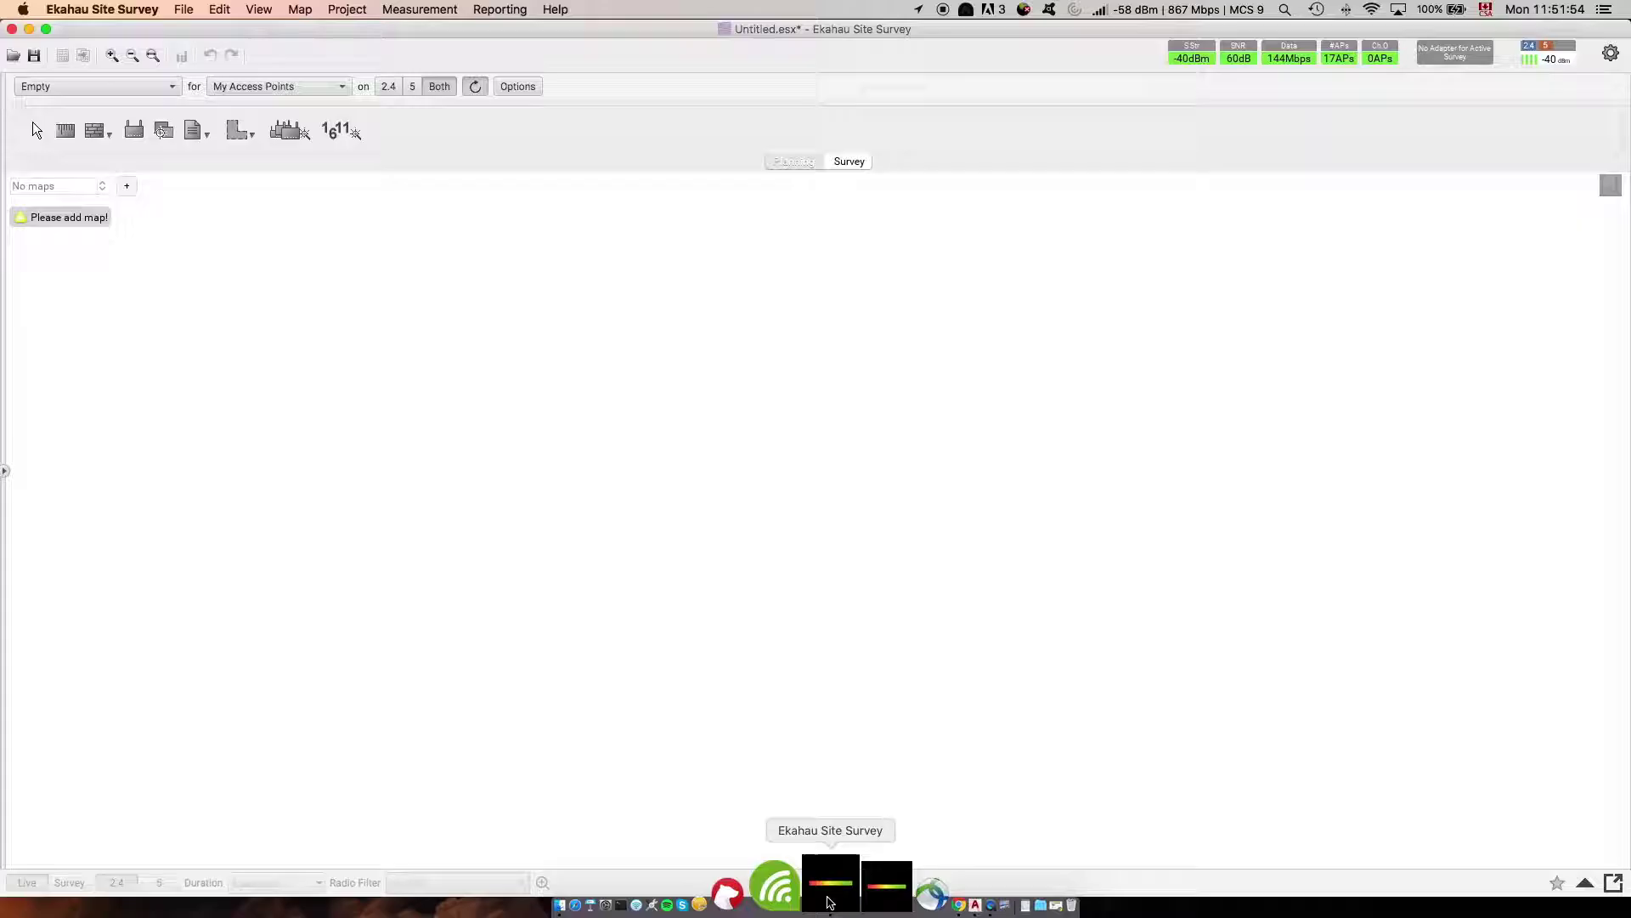
- Add a map by importing all four hotel floor PDFs from the Desktop together
left_click(130, 192)
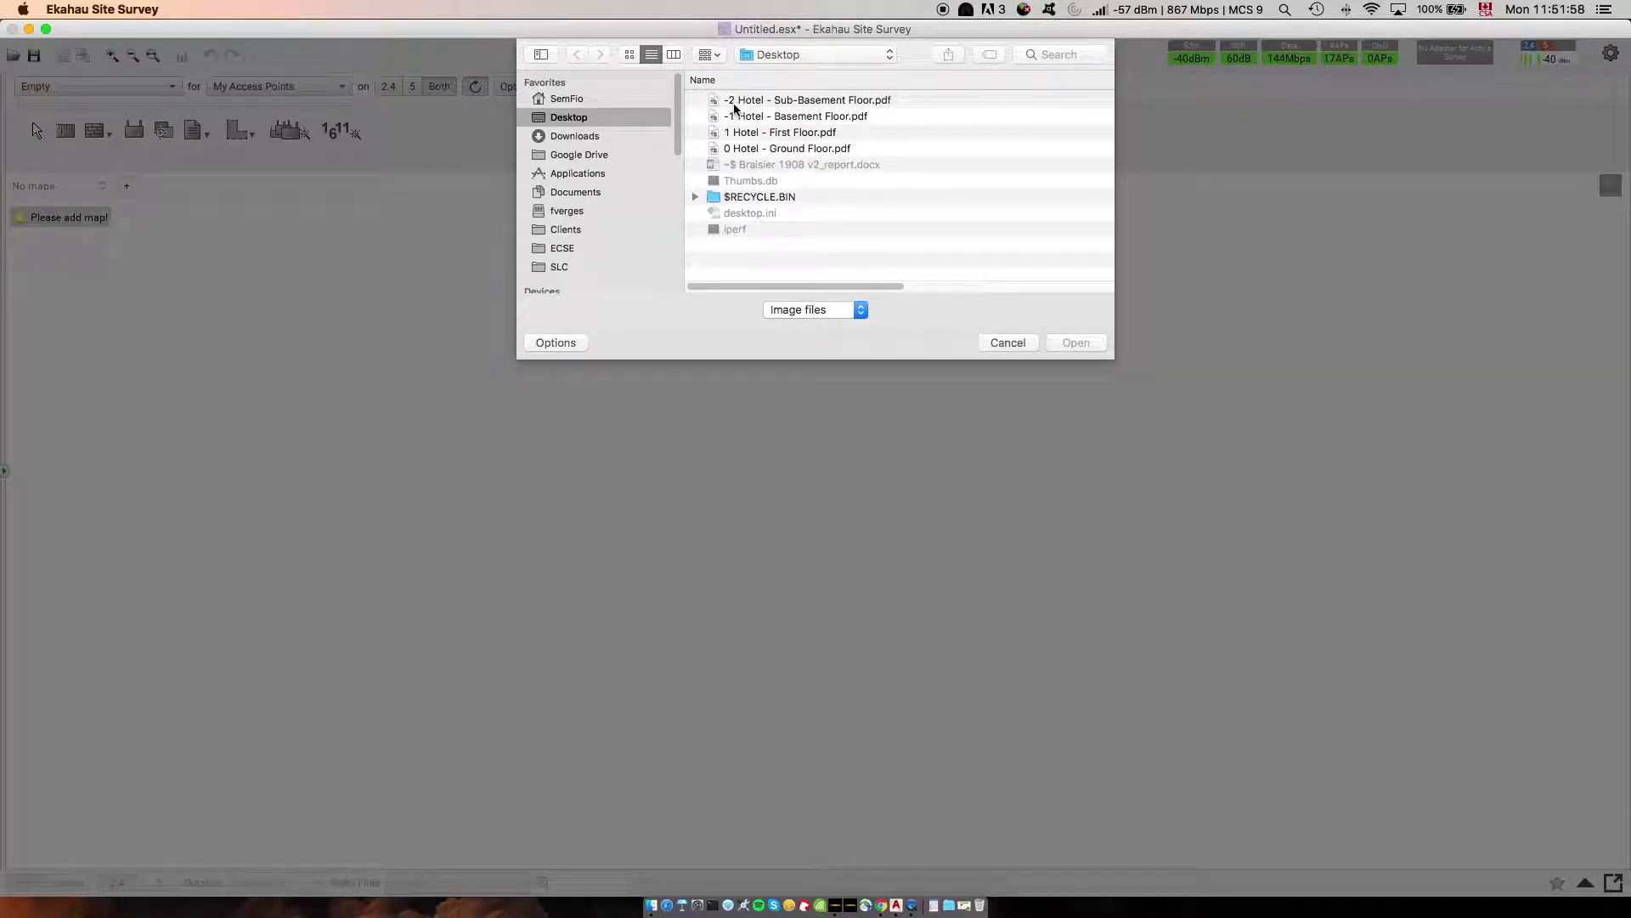
left_click(735, 103)
left_click(746, 149, "shift")
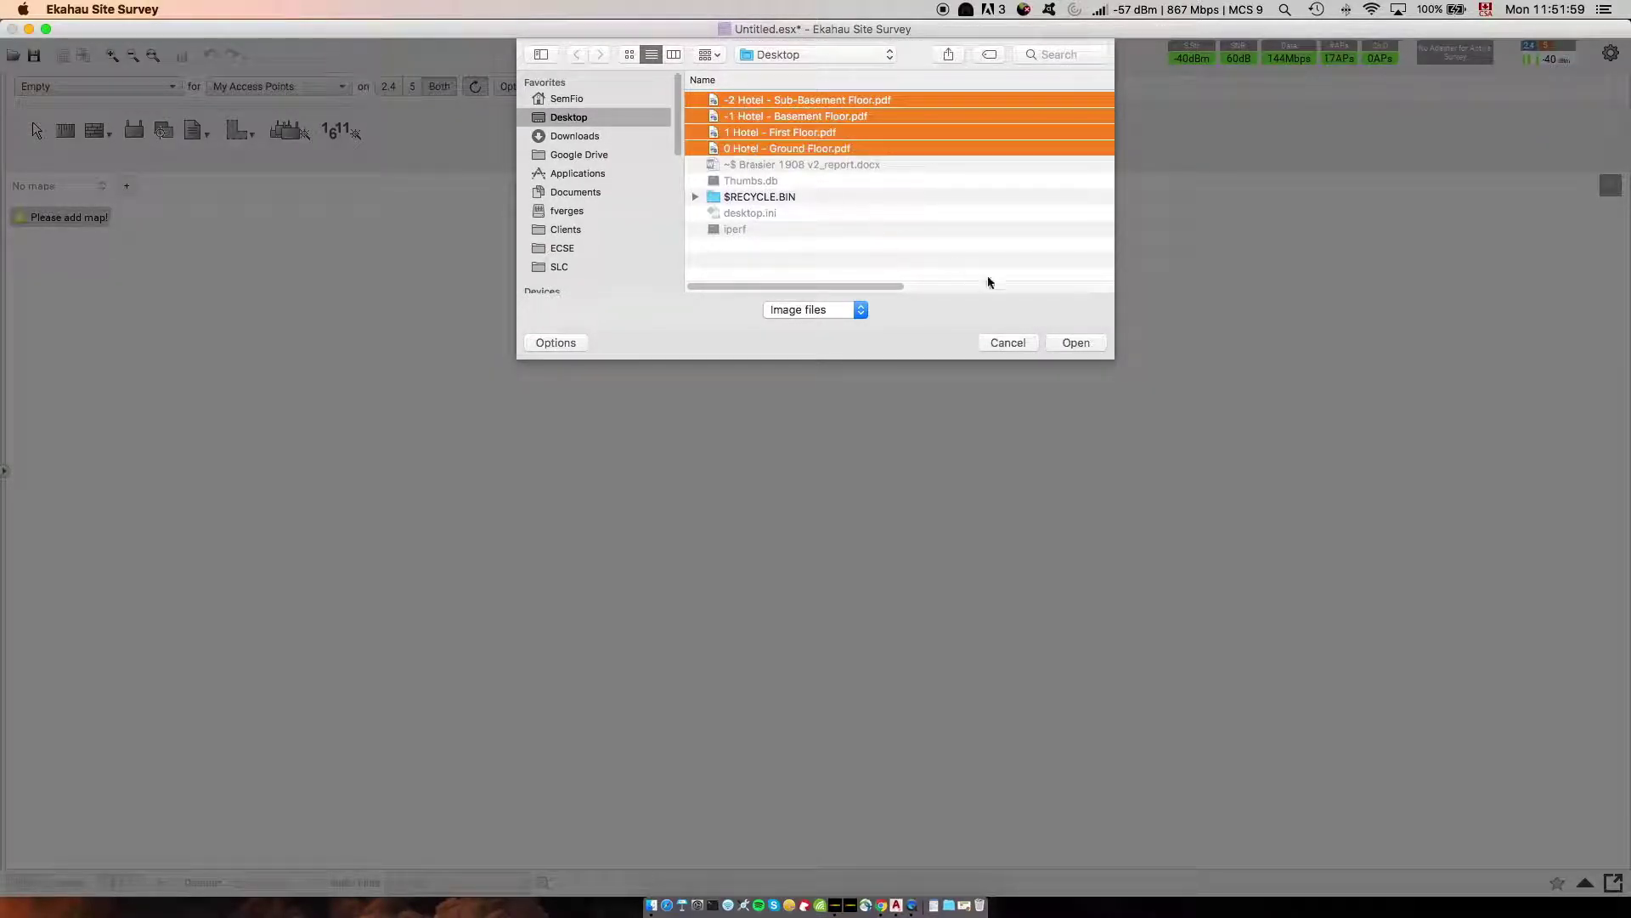
left_click(1061, 341)
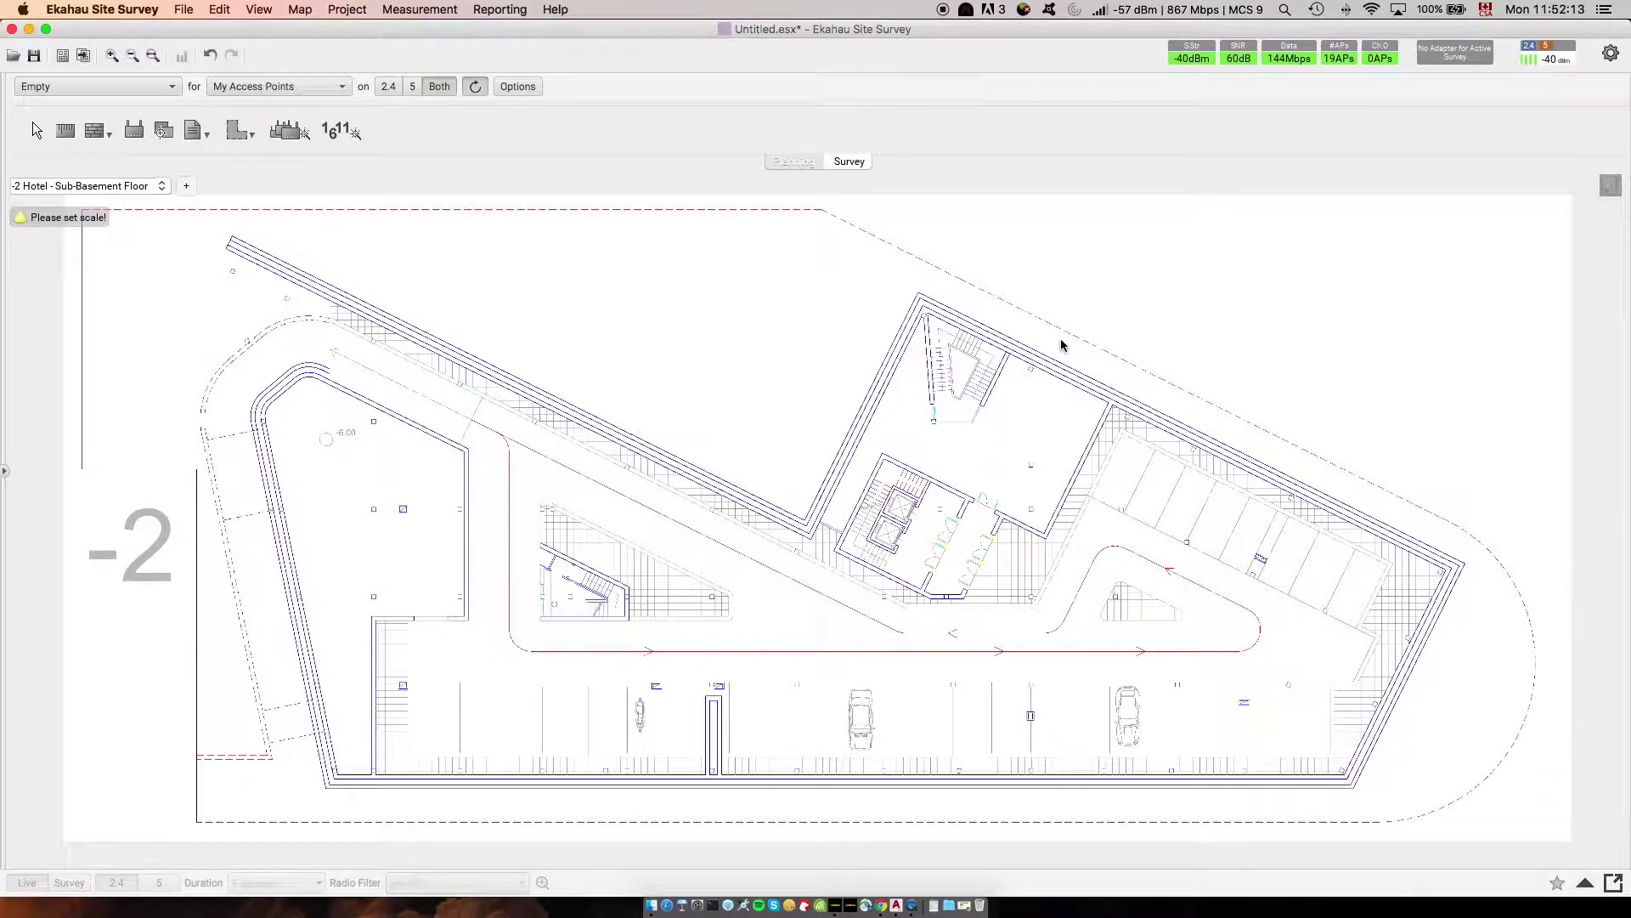
- Flip through the -1 Hotel - Basement Floor and 0 Hotel - Ground Floor maps
left_click(160, 186)
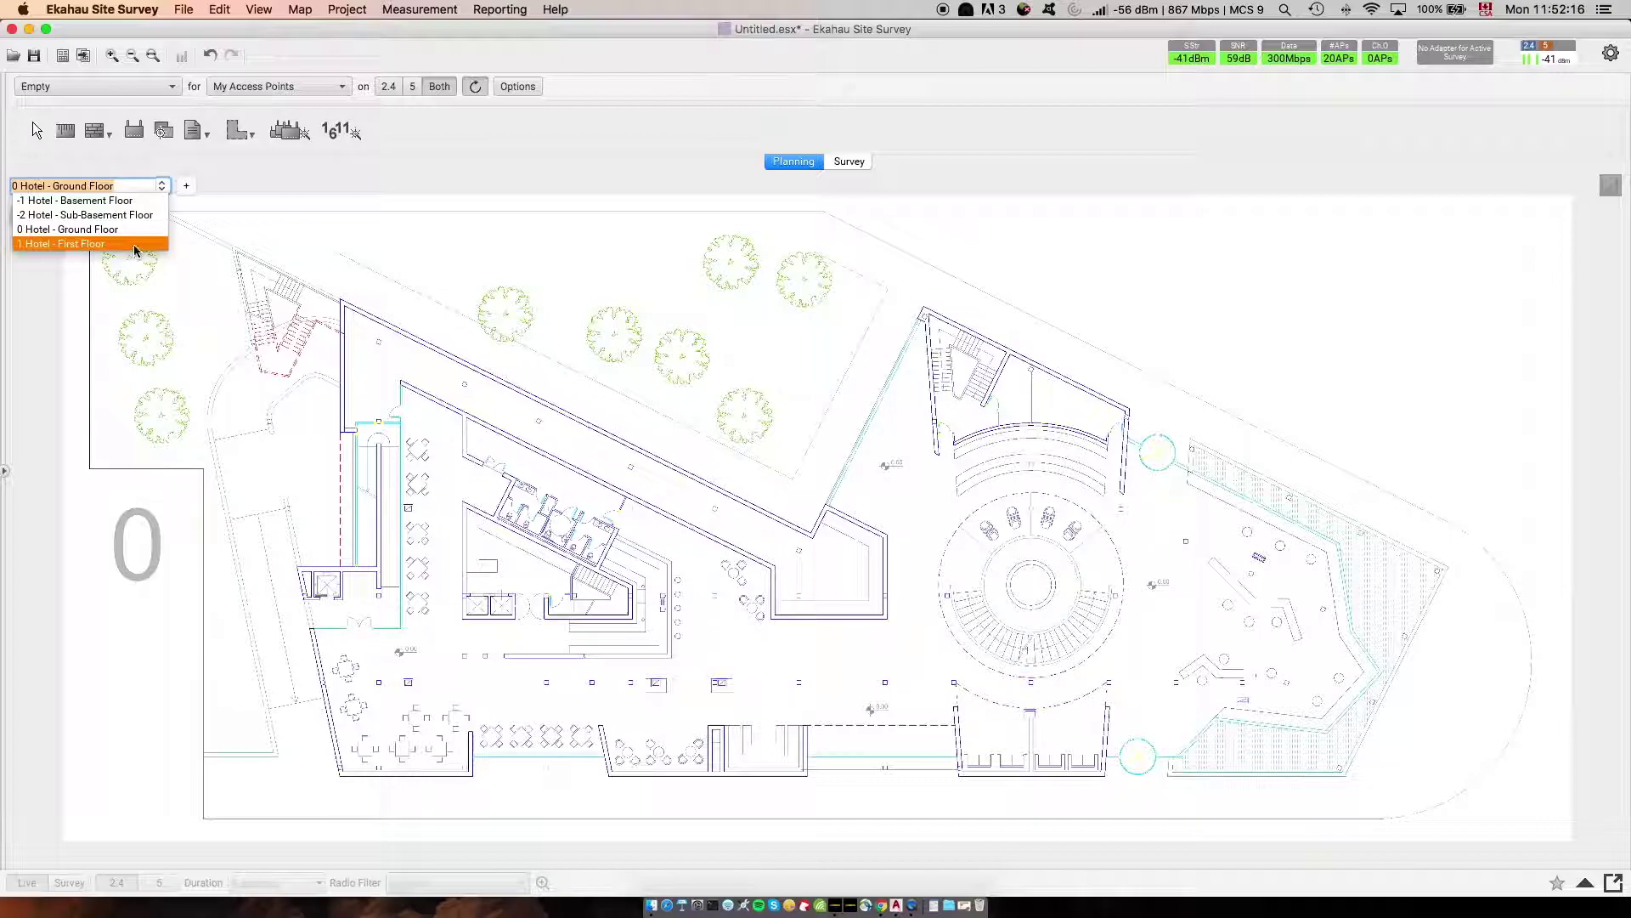
left_click(163, 189)
left_click(163, 189)
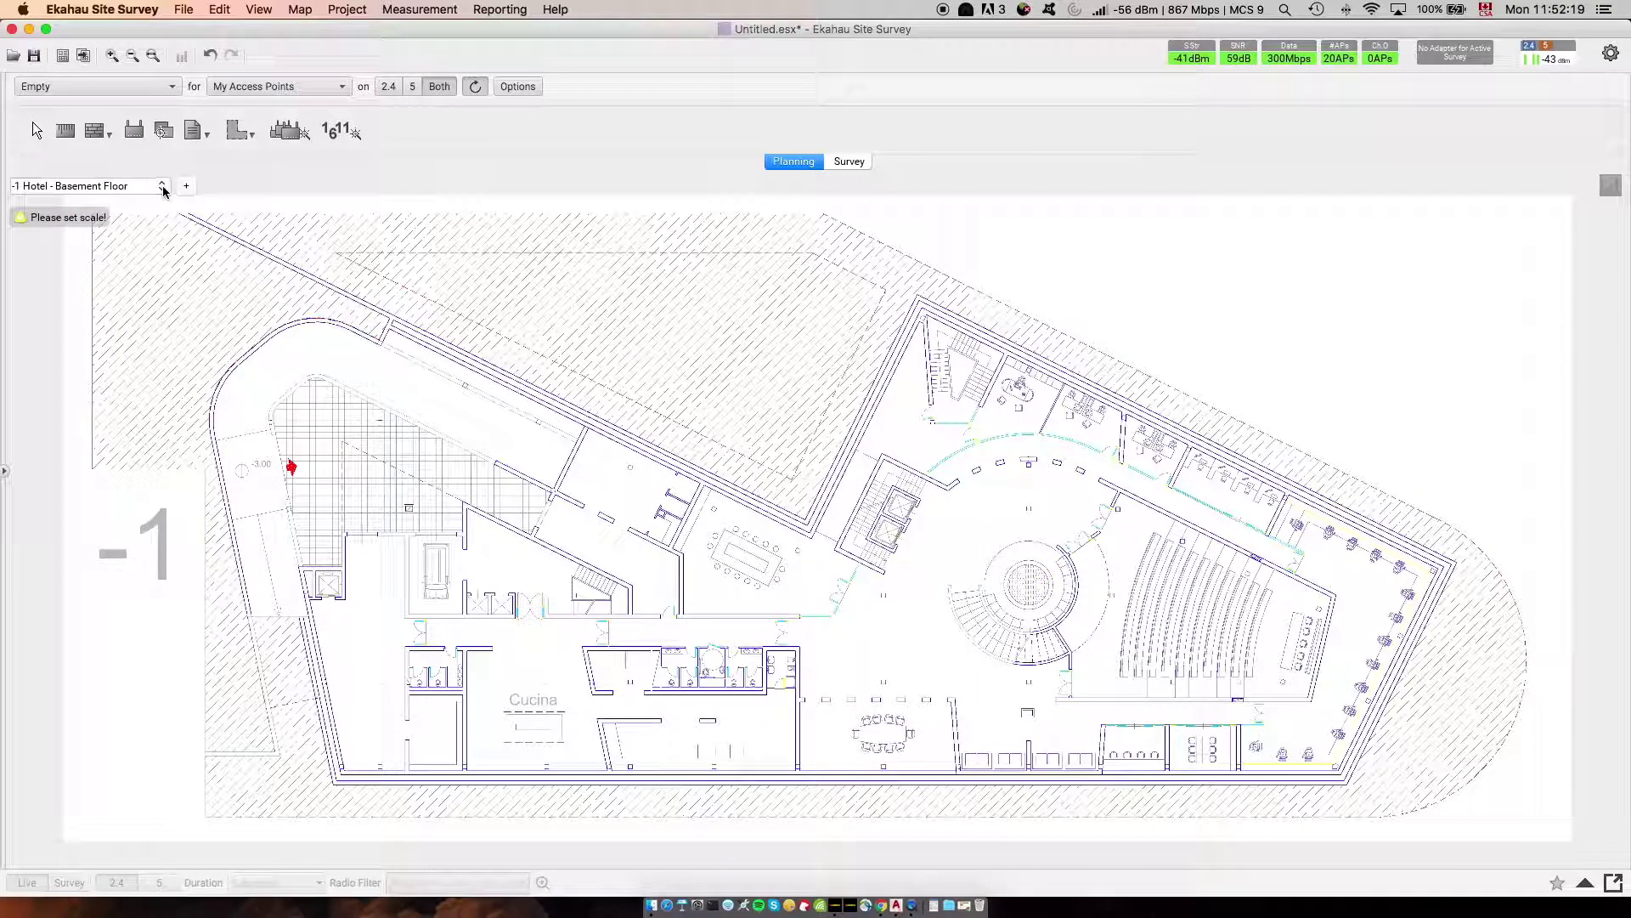
left_click(163, 188)
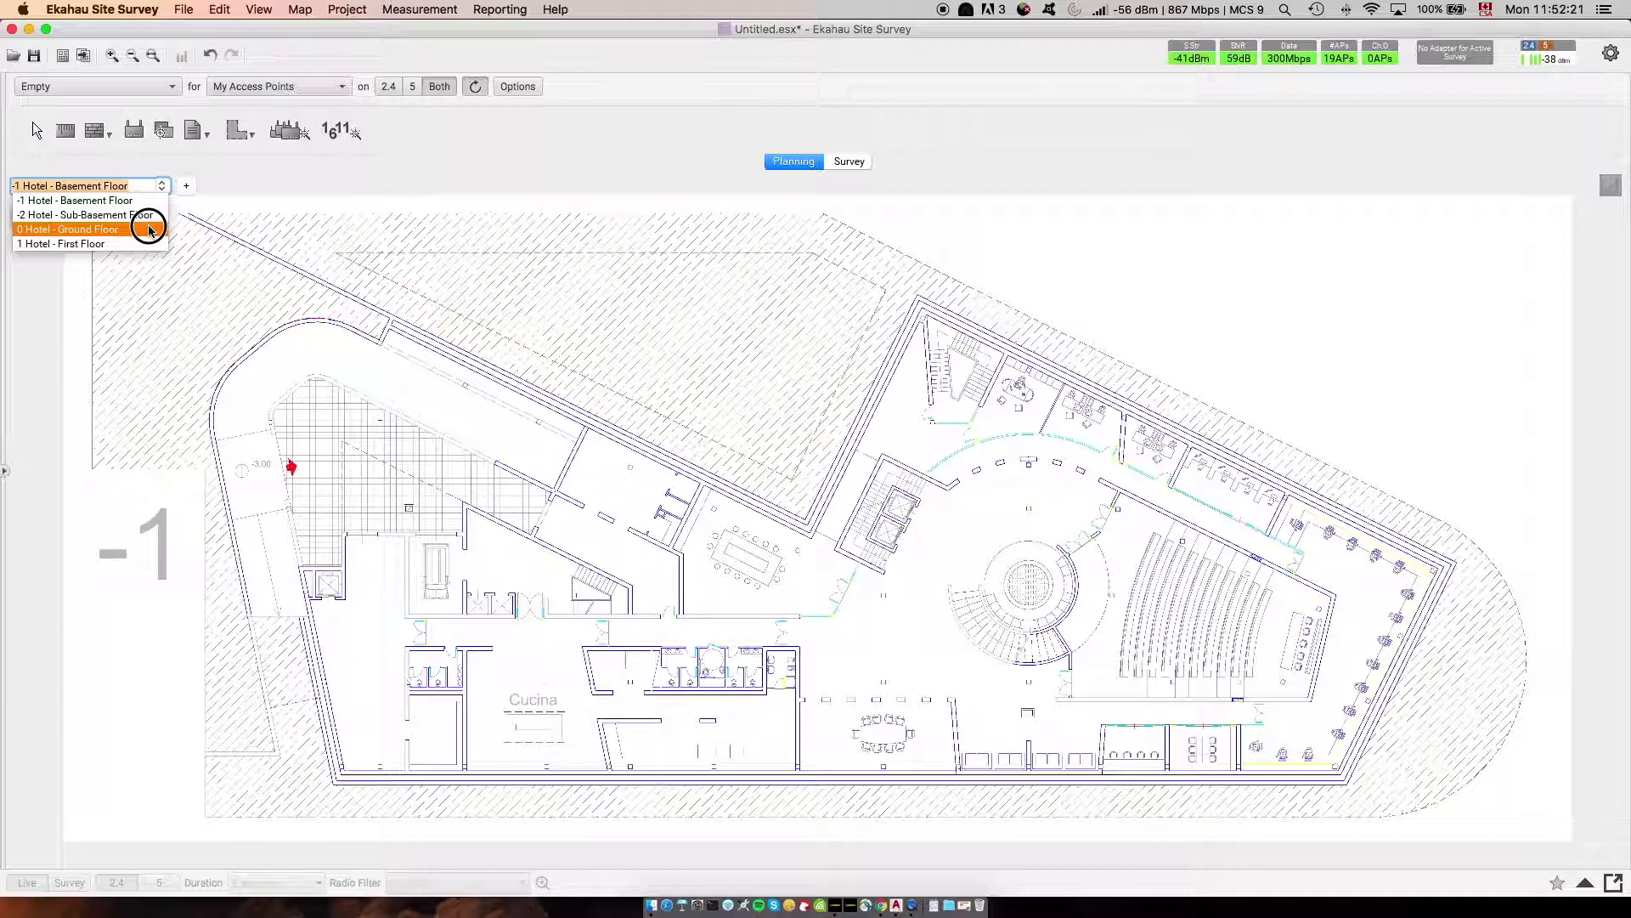
left_click(163, 188)
left_click(163, 188)
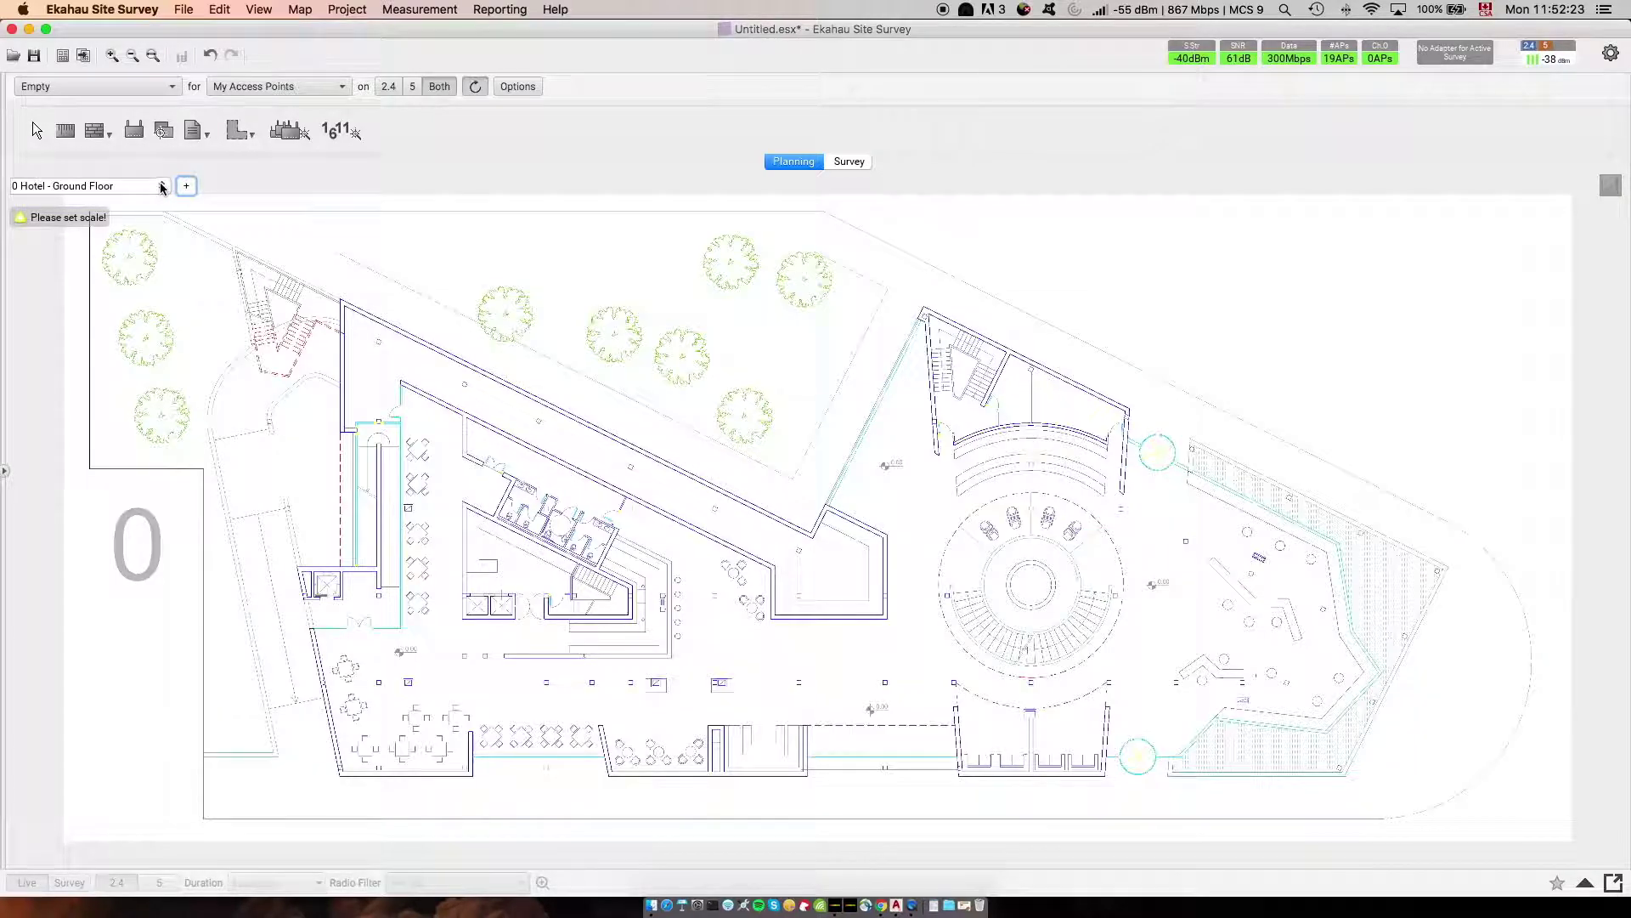
left_click(163, 188)
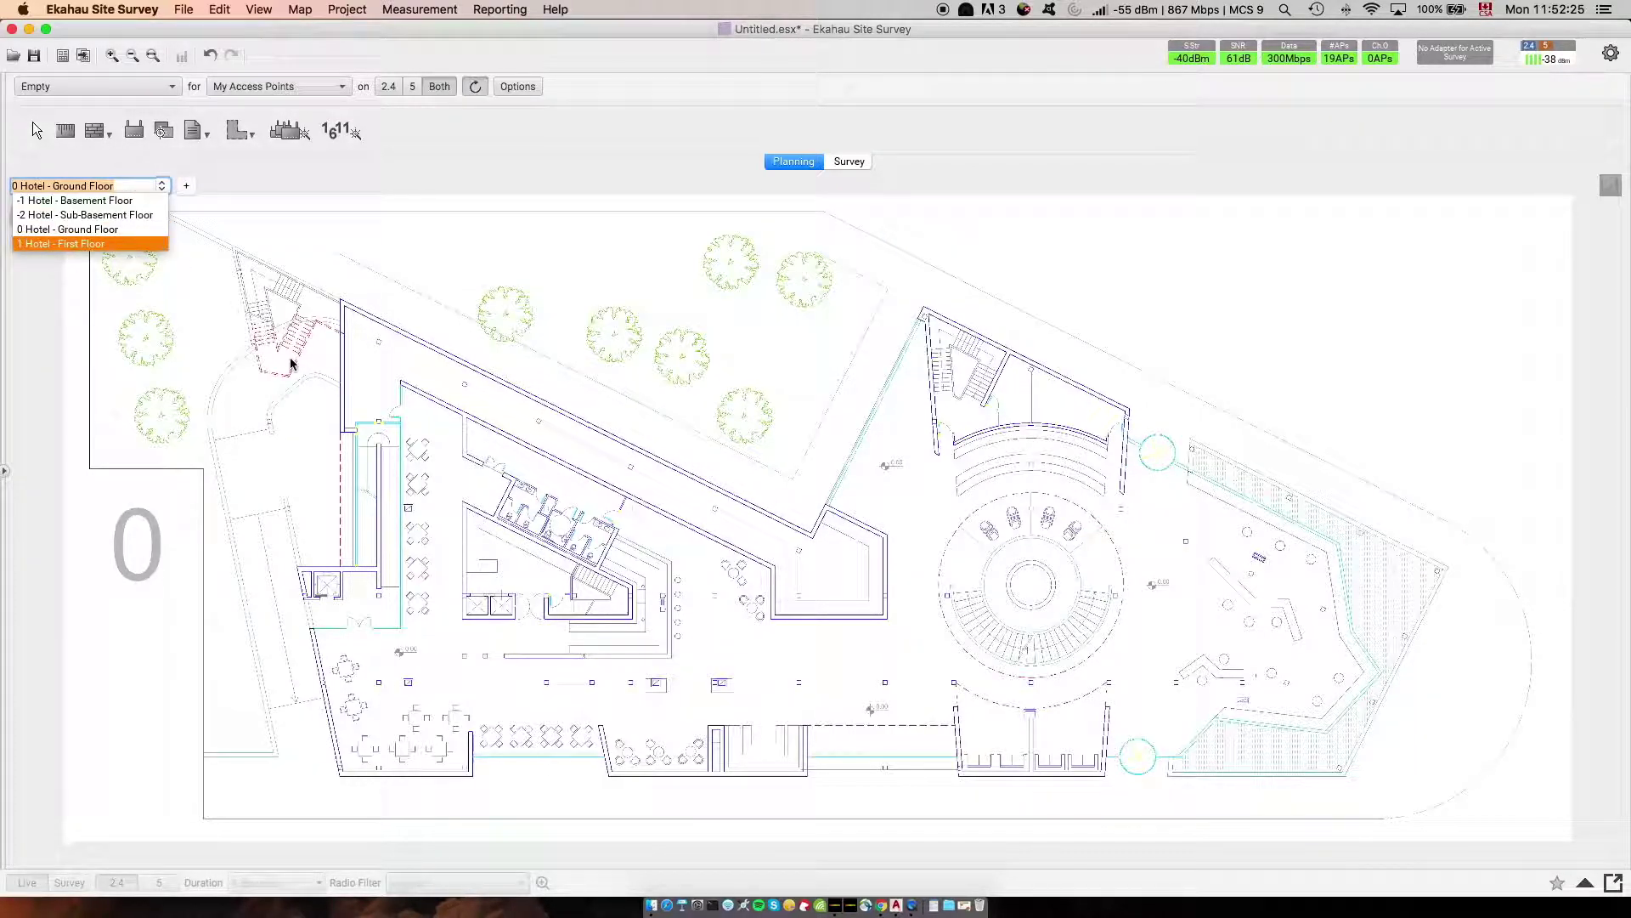
- Switch to the 1 Hotel - First Floor map and zoom and pan around it
left_click(148, 243)
scroll(991, 654, "up", 3)
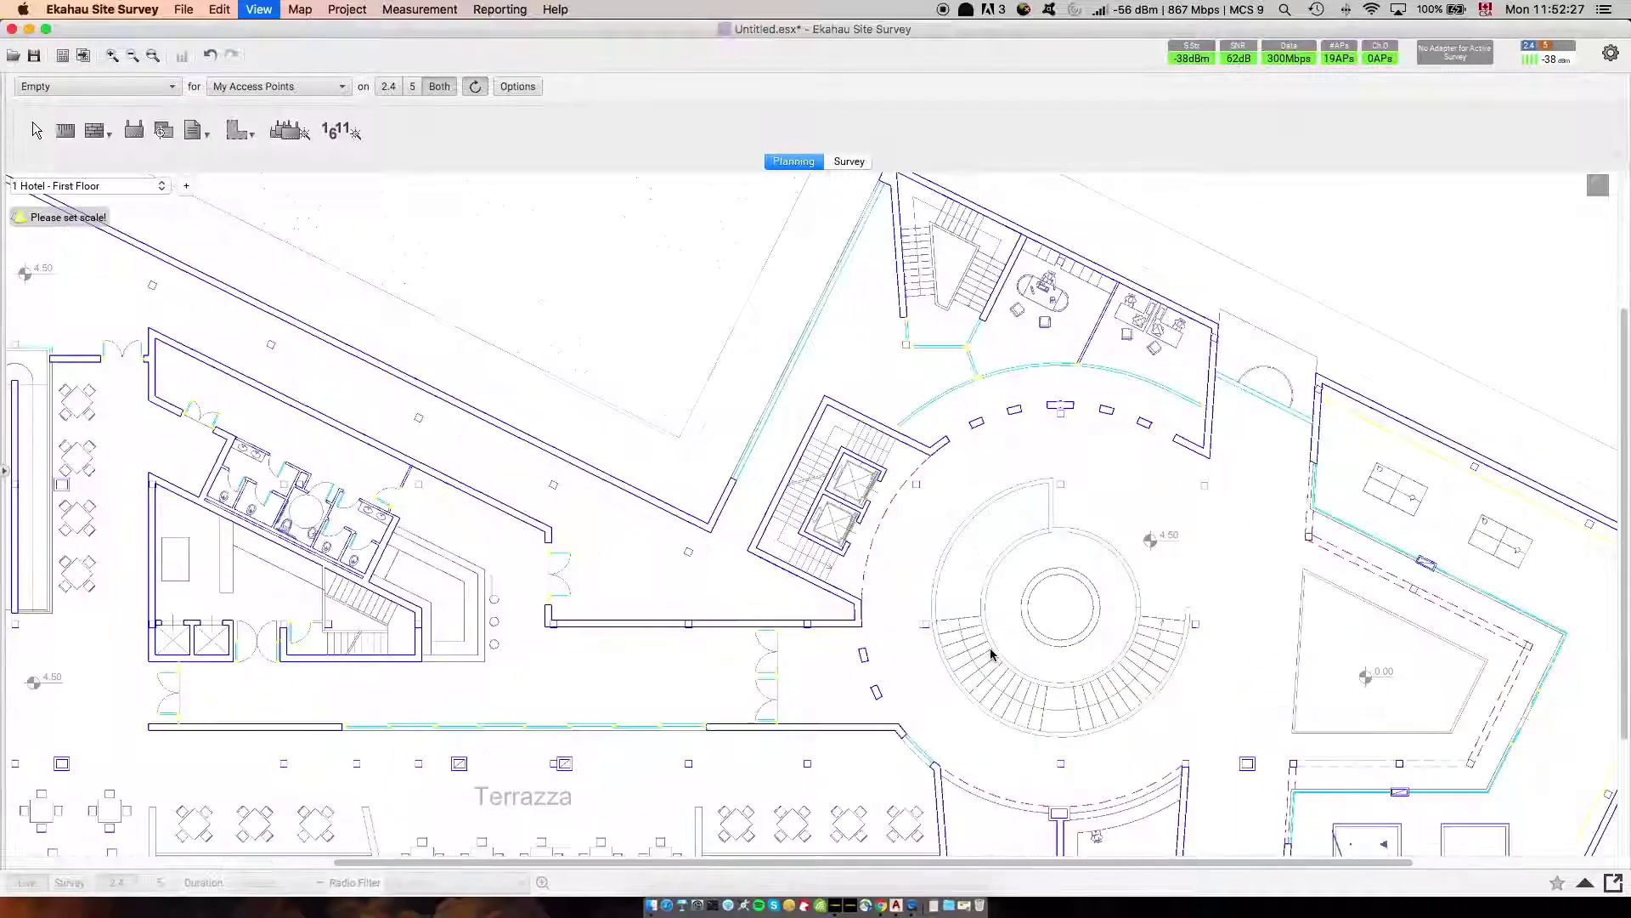
scroll(564, 663, "up", 2)
scroll(401, 613, "up", 4)
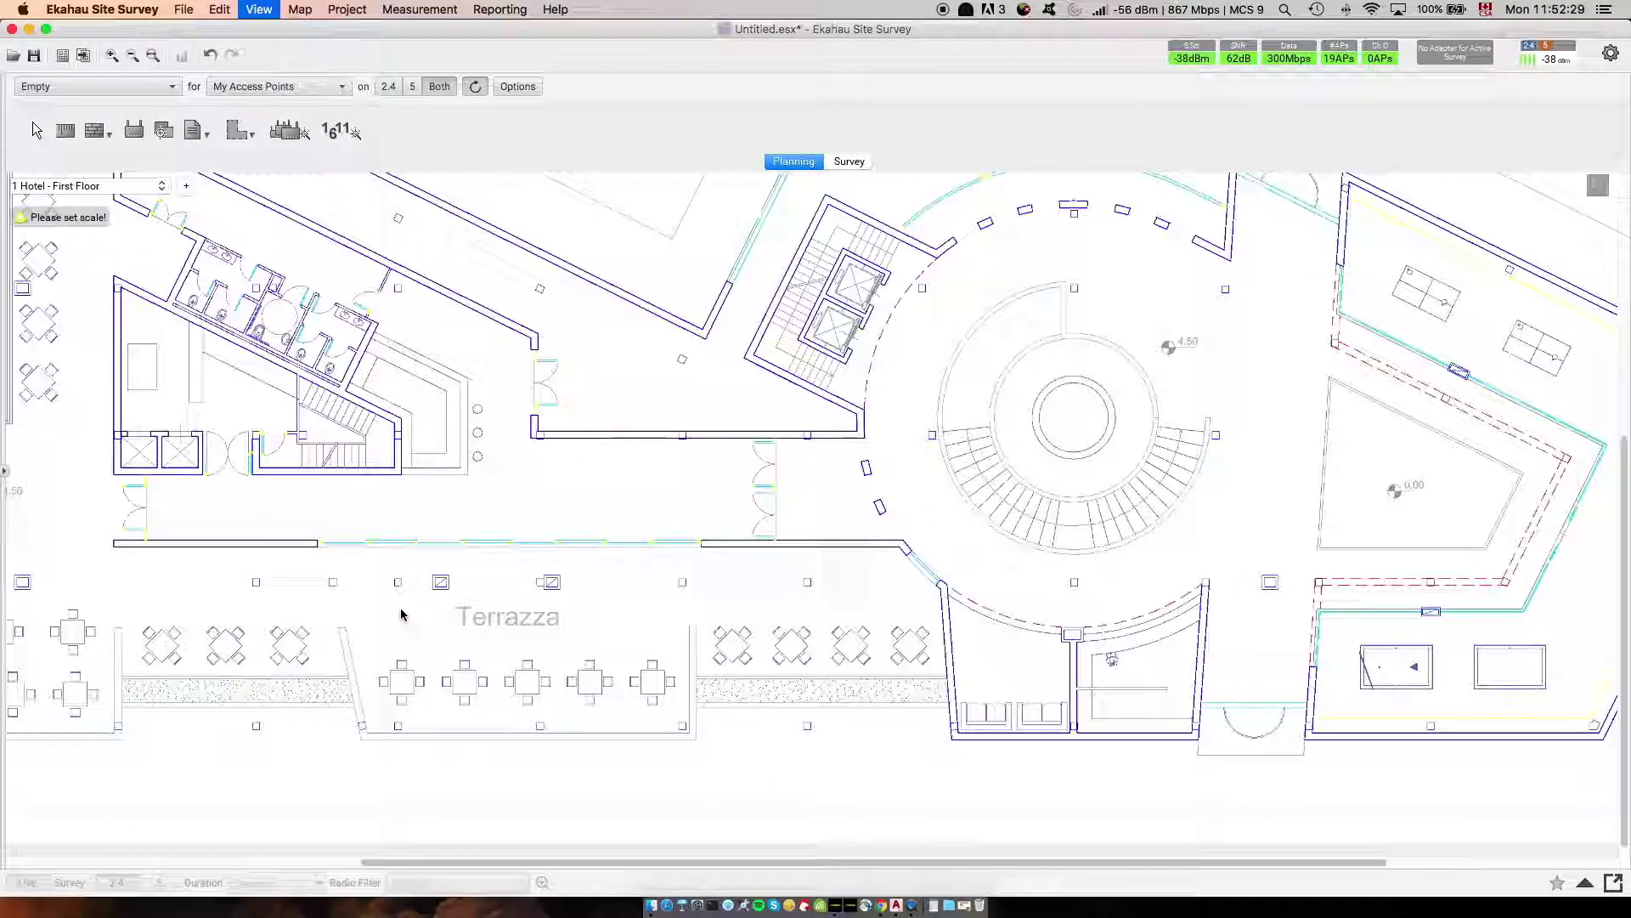
scroll(402, 613, "down", 1)
scroll(335, 574, "left", 4)
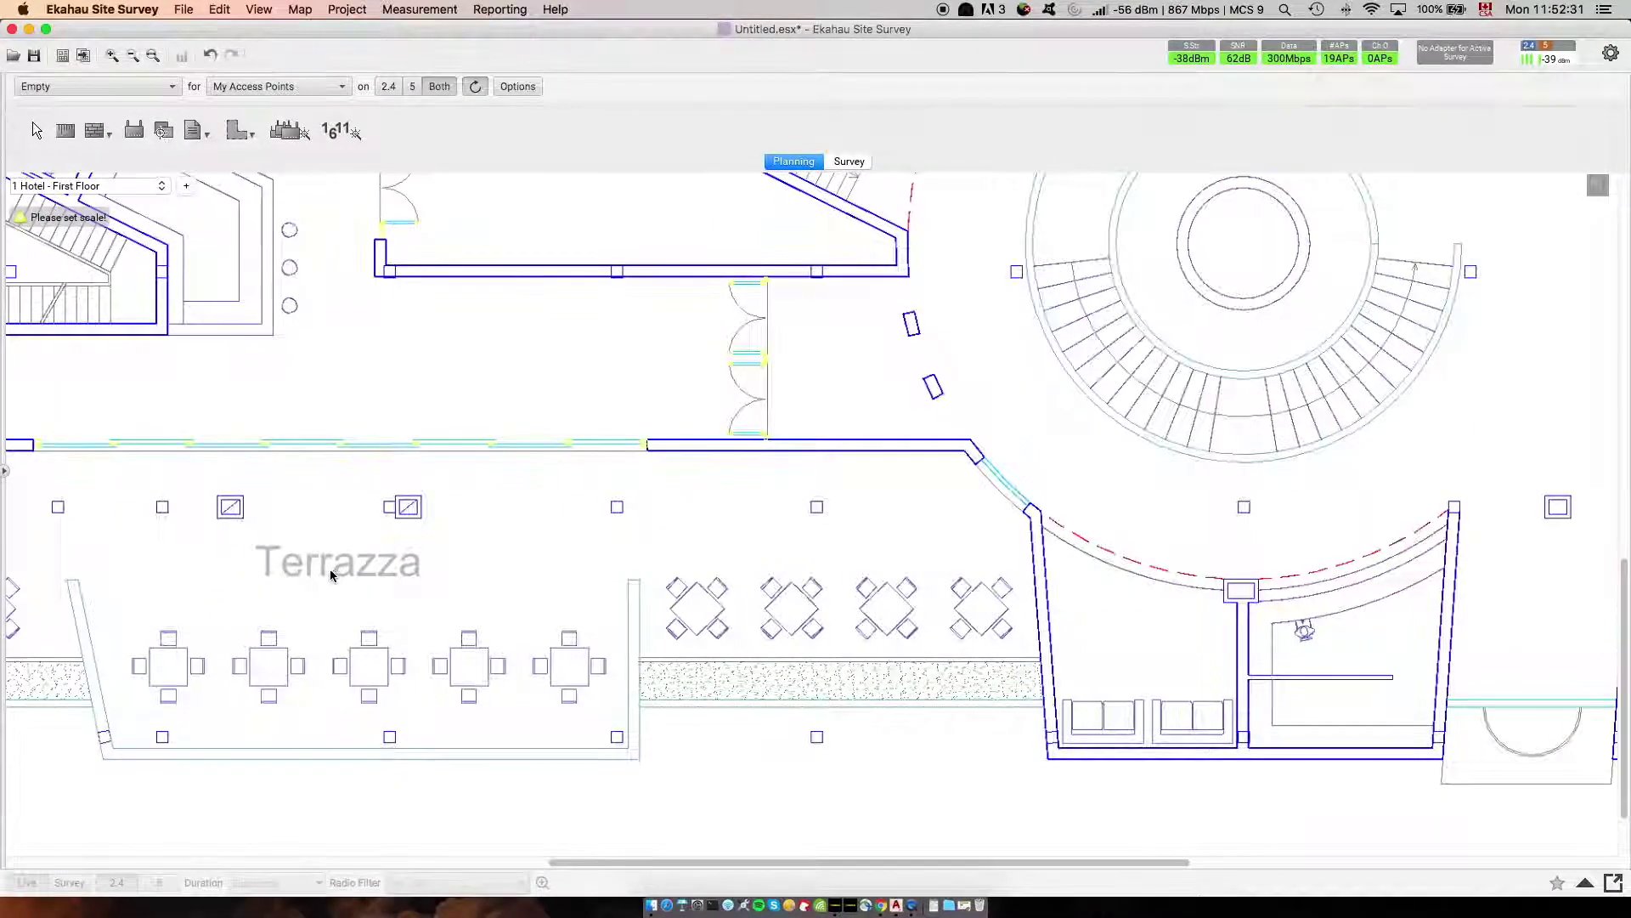
scroll(336, 575, "left", 6)
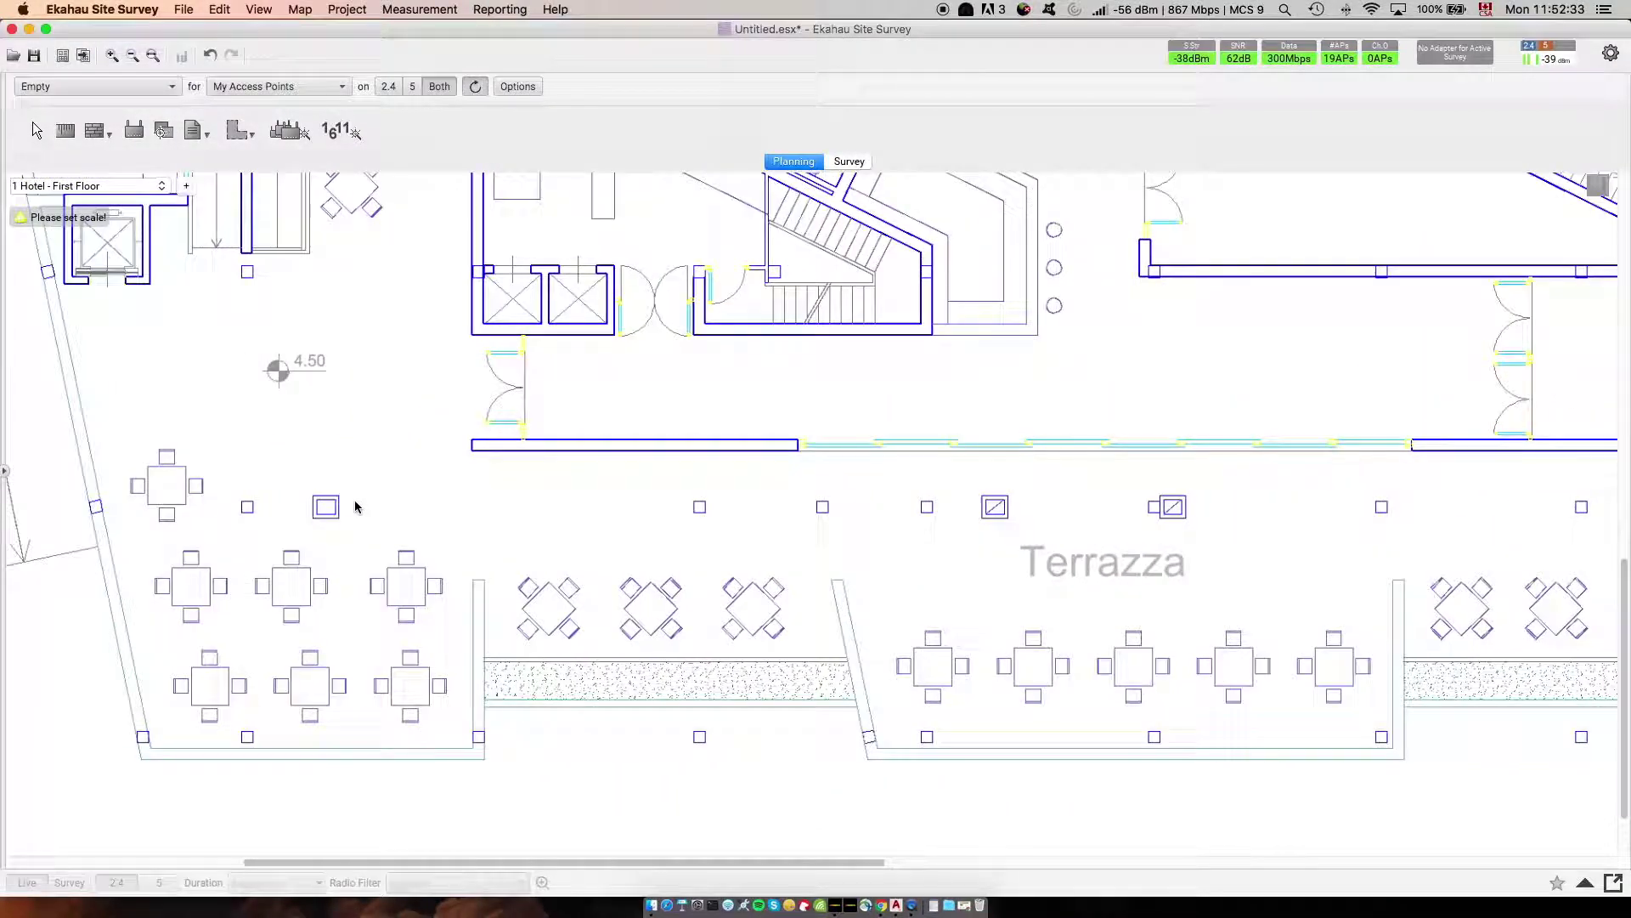
scroll(357, 505, "up", 6)
scroll(357, 505, "up", 5)
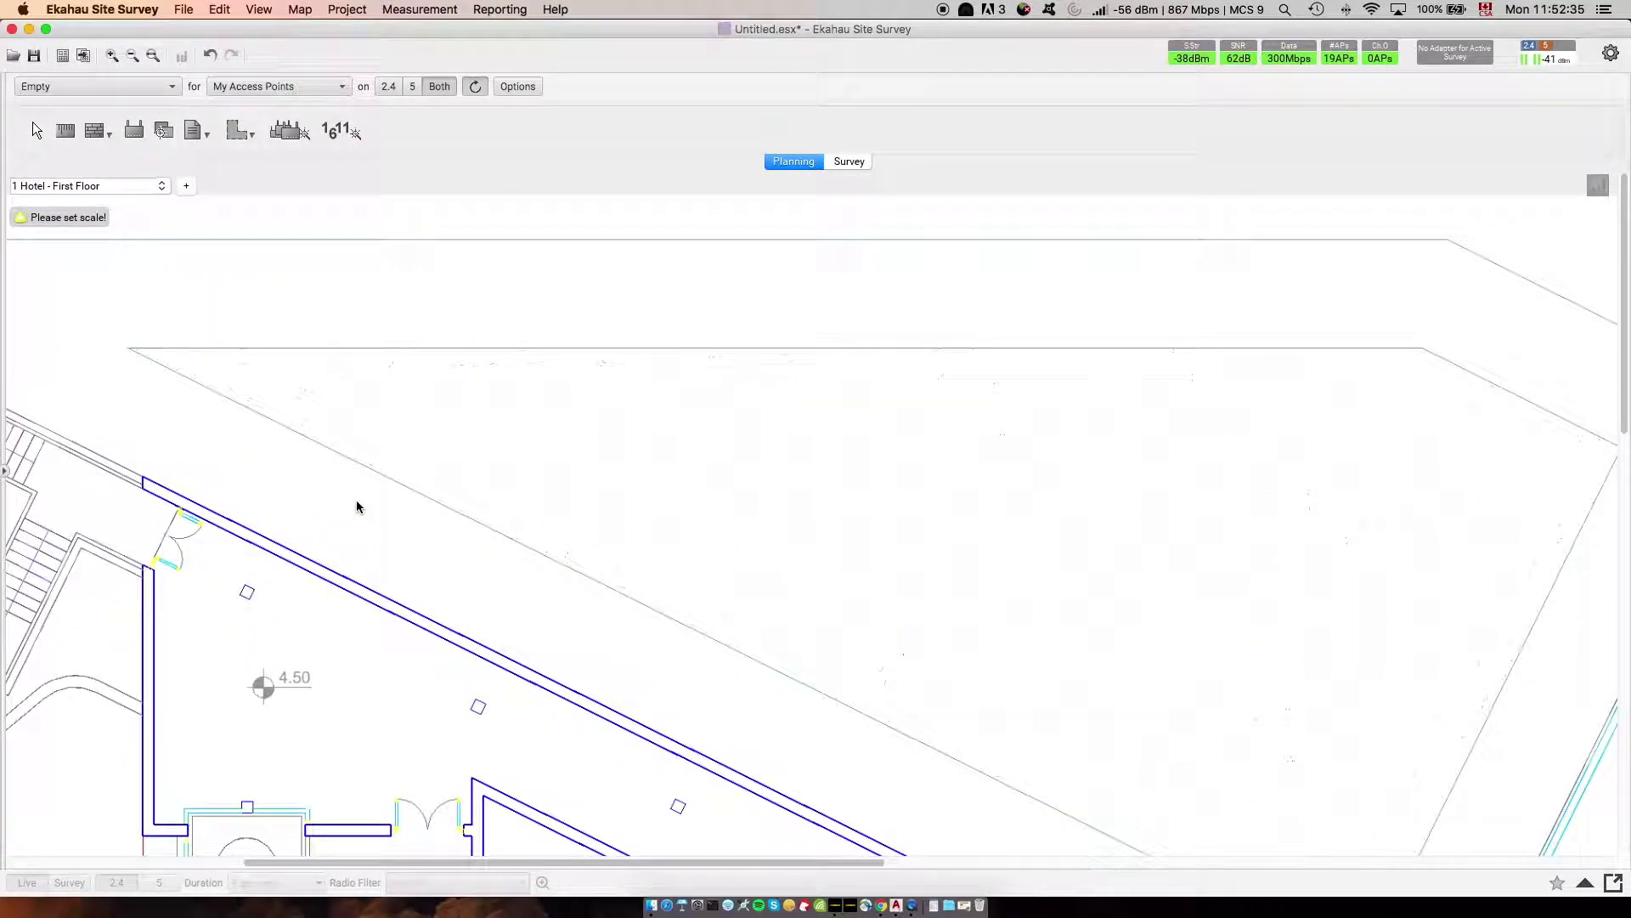
scroll(352, 502, "right", 2)
scroll(350, 502, "right", 10)
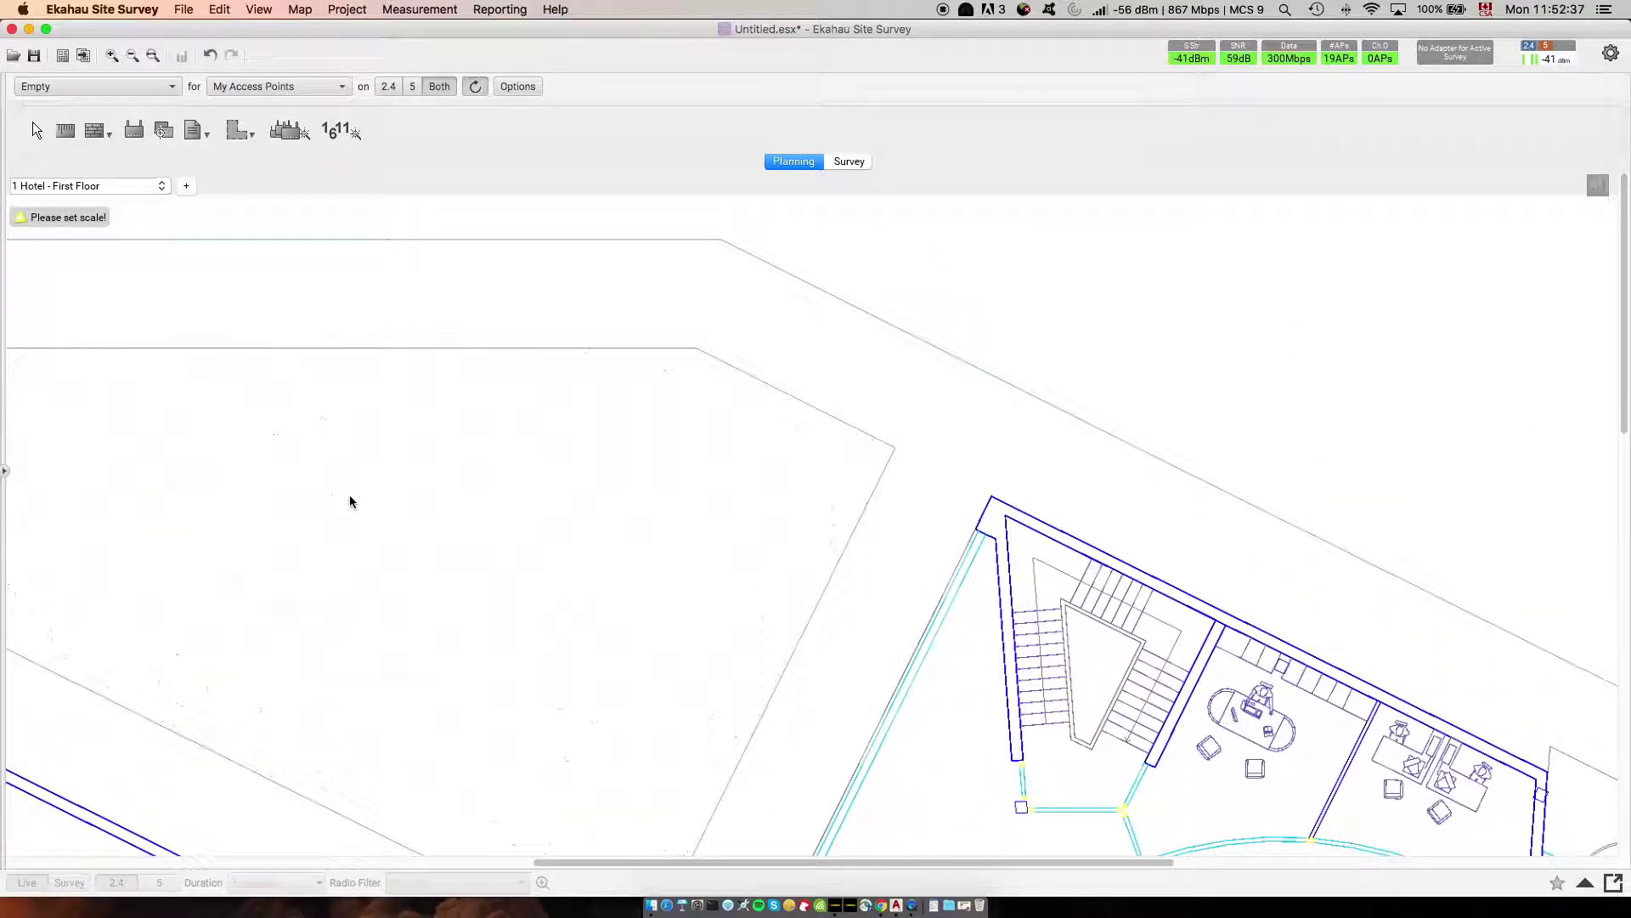